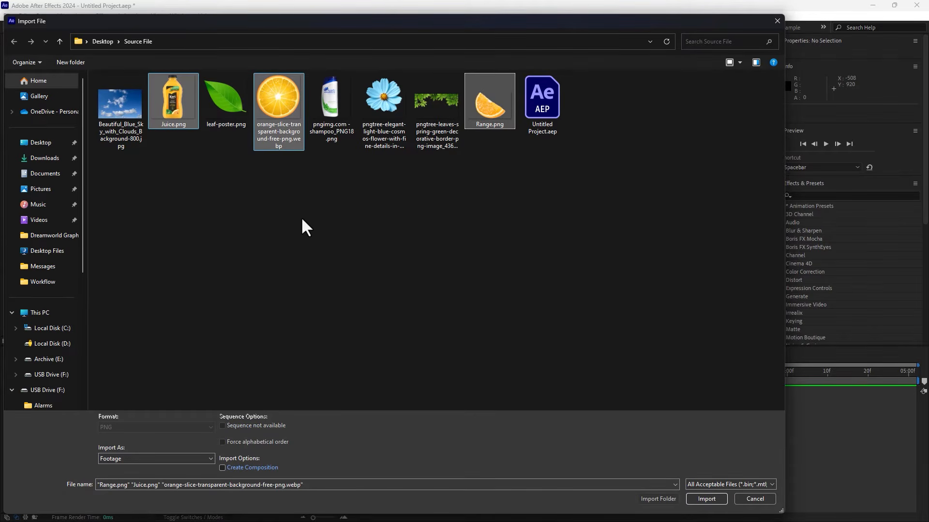
Step: Import Juice.png, Range.png, the orange slice, blue-sky background and leaf border images into the project
{"action": "left_click", "coordinate": [126, 111], "text": "ctrl"}
{"action": "left_click", "coordinate": [430, 143], "text": "ctrl"}
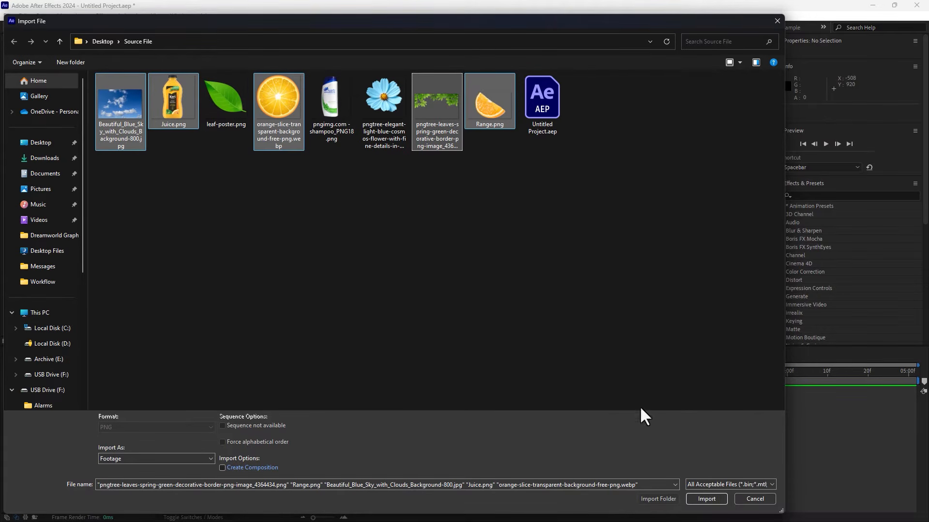
{"action": "left_click", "coordinate": [710, 501]}
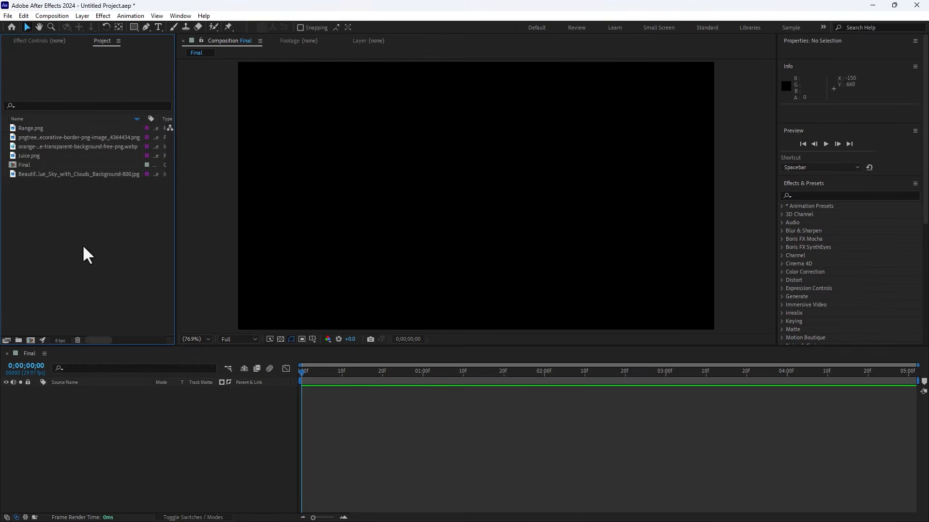
Step: Place Juice.png into the Final composition and keep the preview resolution at Full
{"action": "left_click_drag", "start_coordinate": [41, 156], "coordinate": [482, 205]}
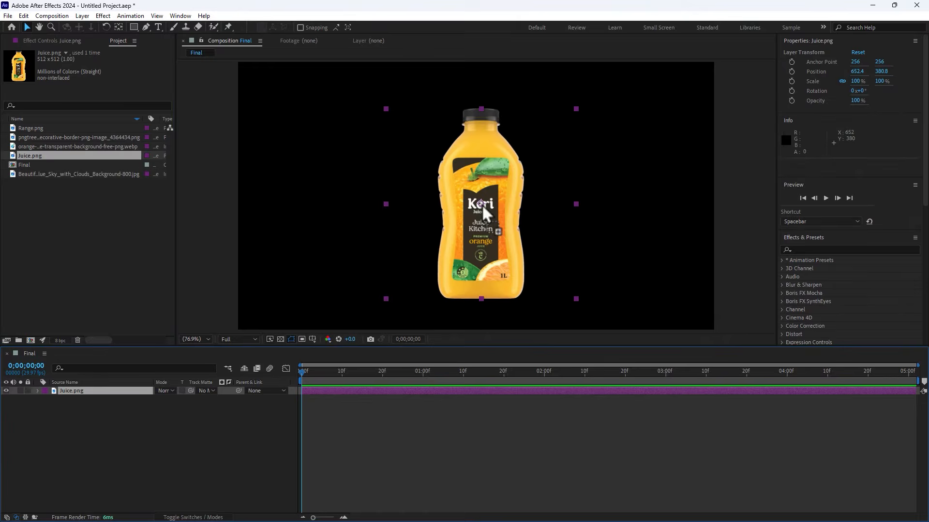
{"action": "left_click", "coordinate": [230, 339]}
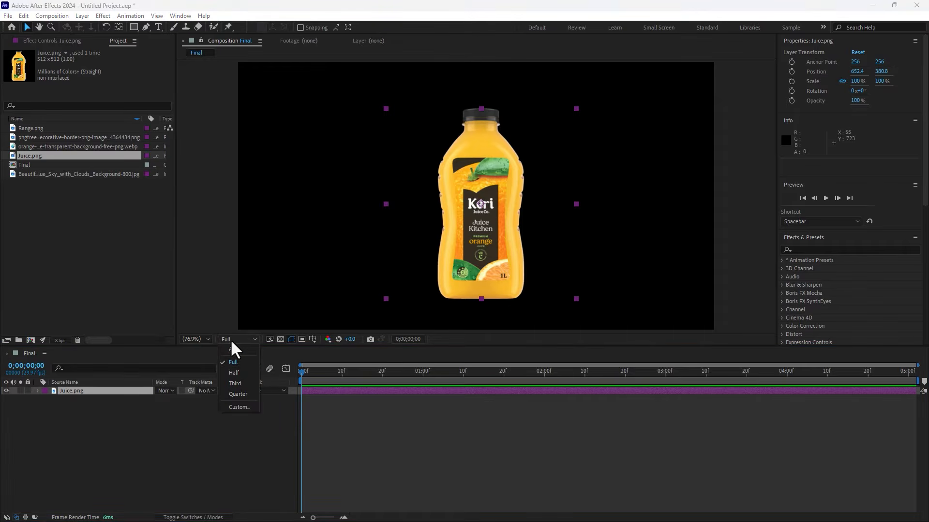
{"action": "left_click", "coordinate": [240, 361]}
Step: Turn on the Title/Action Safe guides in the composition view
{"action": "left_click", "coordinate": [312, 338]}
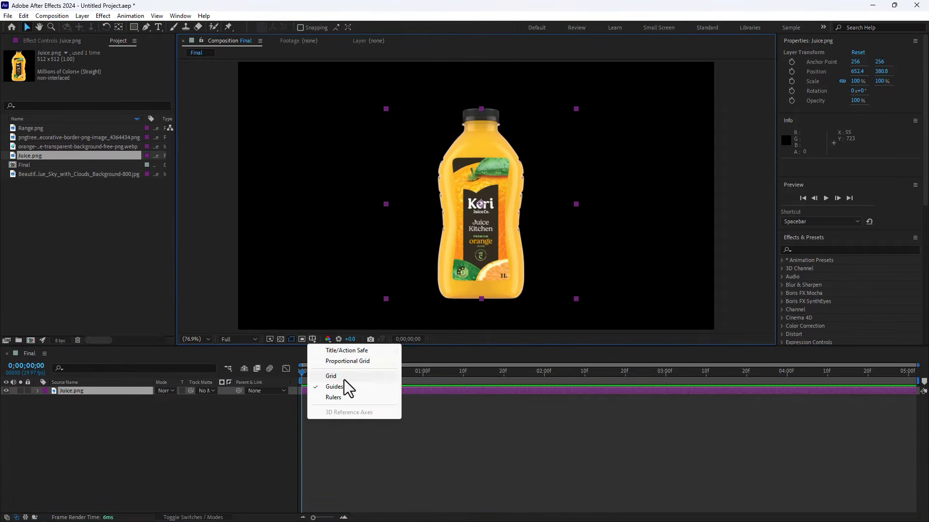
{"action": "left_click", "coordinate": [341, 351]}
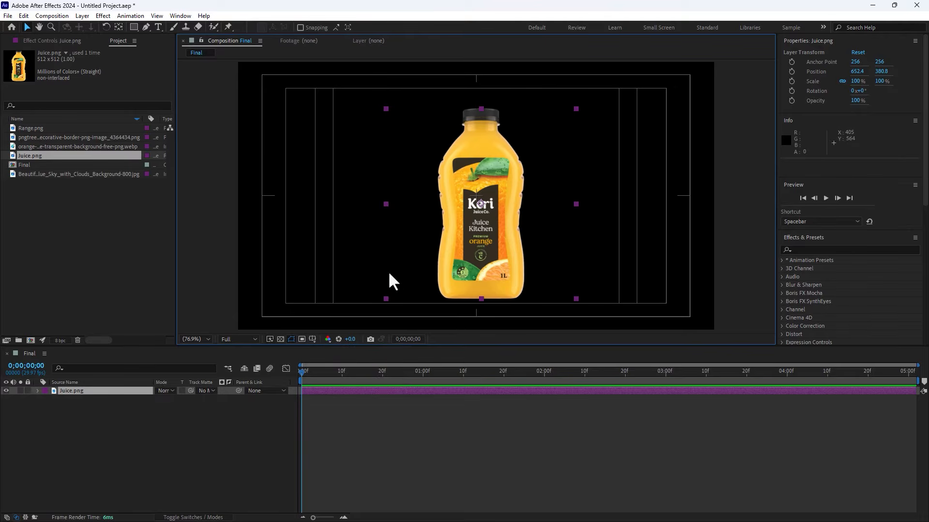
Step: Scale the juice bottle to 80%, centre it in the frame, and lock its layer
{"action": "left_click_drag", "start_coordinate": [186, 399], "coordinate": [177, 399]}
{"action": "left_click_drag", "start_coordinate": [444, 266], "coordinate": [477, 253]}
{"action": "left_click", "coordinate": [27, 391]}
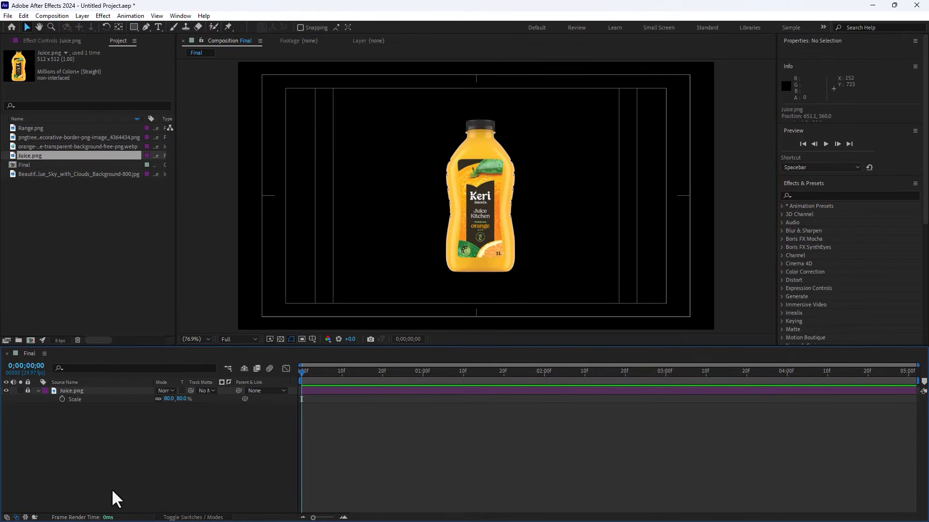
Step: Add a new point light layer named Emitter to the composition
{"action": "right_click", "coordinate": [200, 459]}
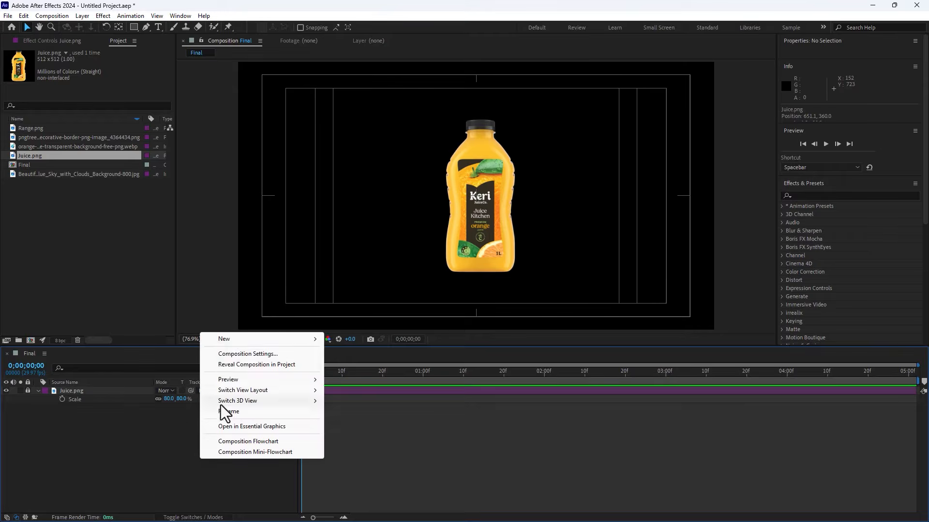
{"action": "mouse_move", "coordinate": [237, 341]}
{"action": "left_click", "coordinate": [368, 374]}
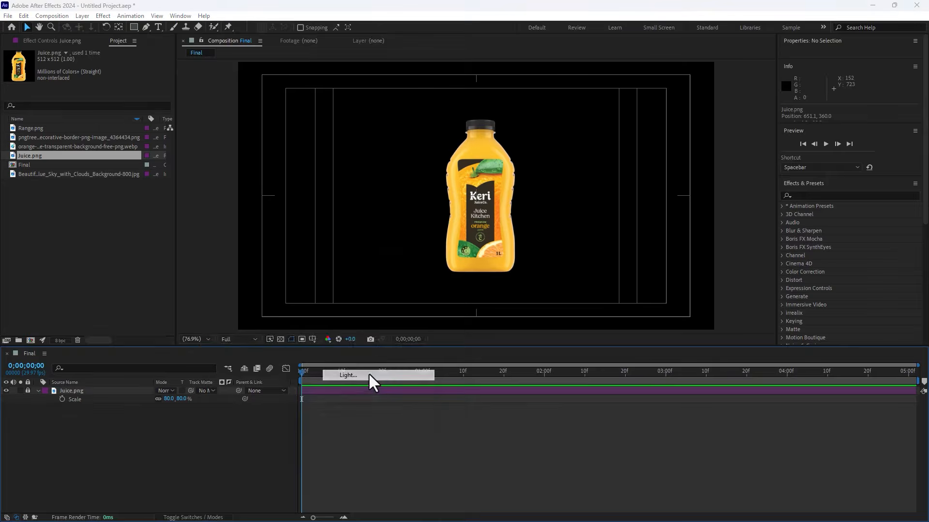
{"action": "type", "text": "Emitter"}
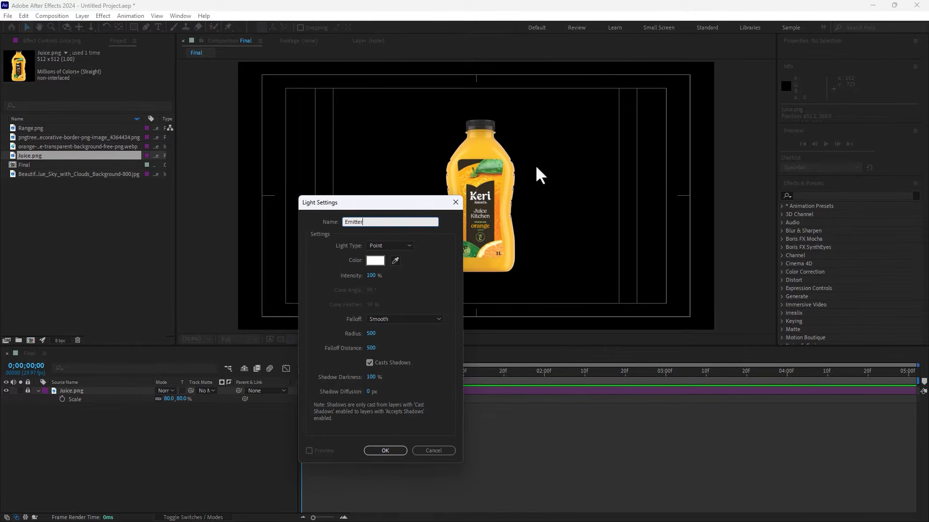
{"action": "left_click", "coordinate": [390, 451]}
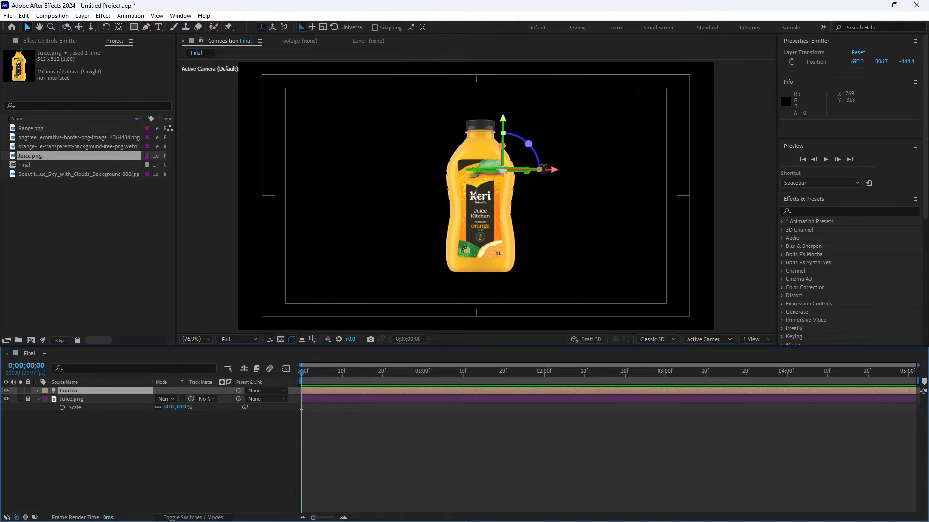
Step: Move the Emitter light outside the frame's upper-right corner, to about 1285, 8
{"action": "left_click_drag", "start_coordinate": [556, 177], "coordinate": [739, 170]}
{"action": "left_click_drag", "start_coordinate": [690, 129], "coordinate": [691, 54]}
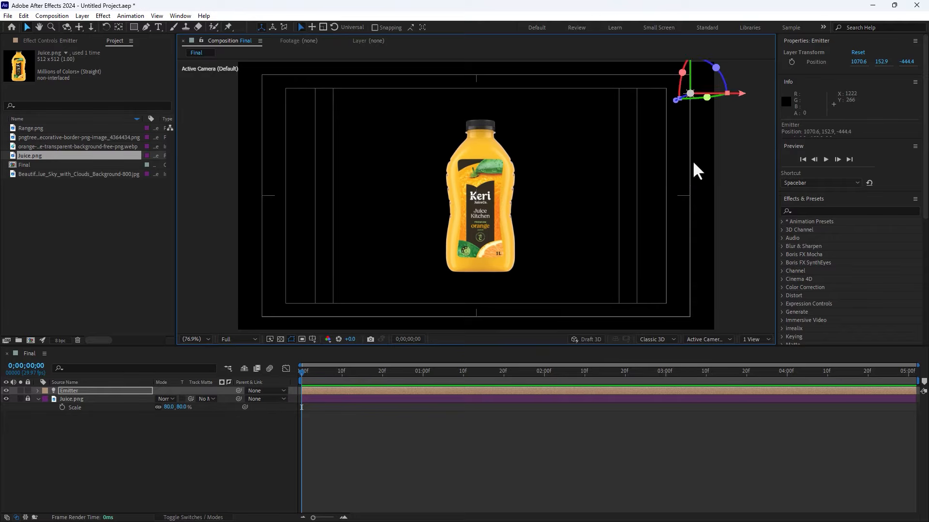
{"action": "left_click_drag", "start_coordinate": [694, 163], "coordinate": [561, 242]}
{"action": "left_click_drag", "start_coordinate": [610, 176], "coordinate": [720, 173]}
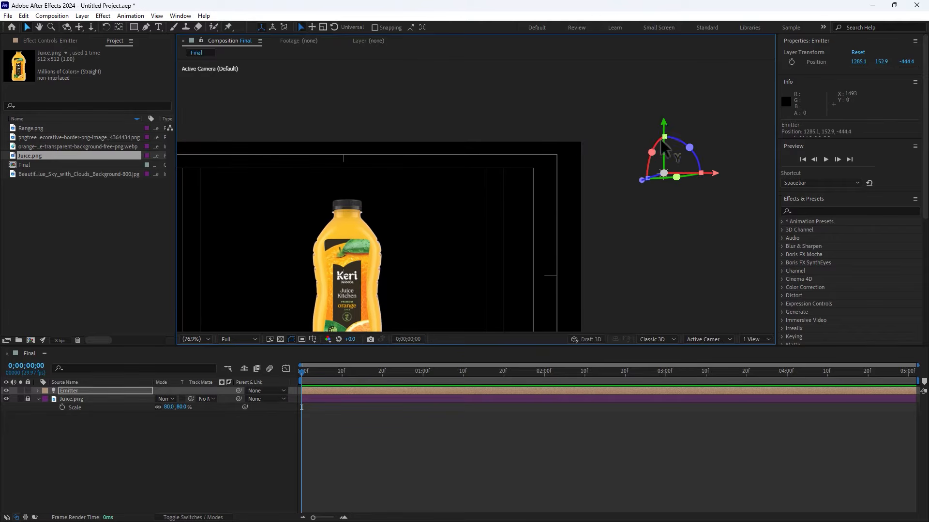
{"action": "left_click_drag", "start_coordinate": [665, 130], "coordinate": [661, 56]}
{"action": "scroll", "coordinate": [605, 147], "scroll_direction": "down", "scroll_amount": 1}
{"action": "left_click_drag", "start_coordinate": [600, 181], "coordinate": [622, 159]}
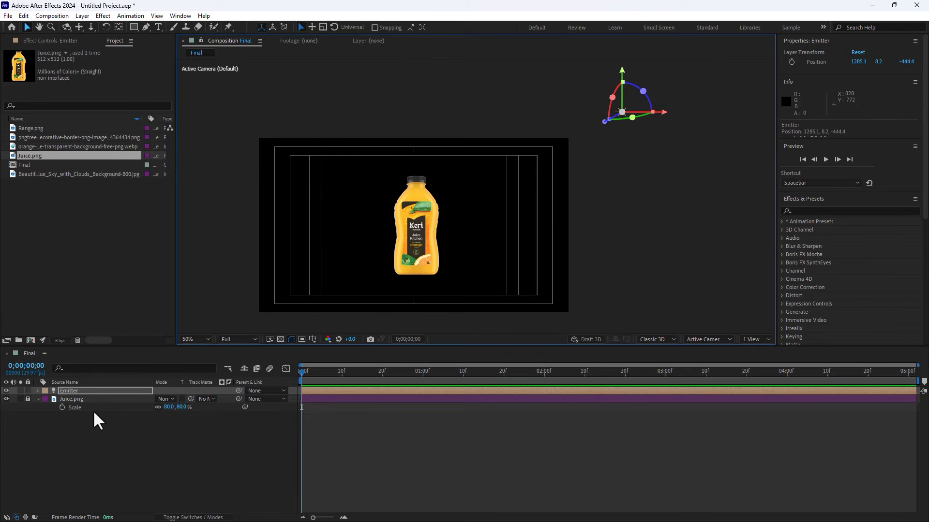
Step: Set a starting Position keyframe for the Emitter light
{"action": "key", "text": "p"}
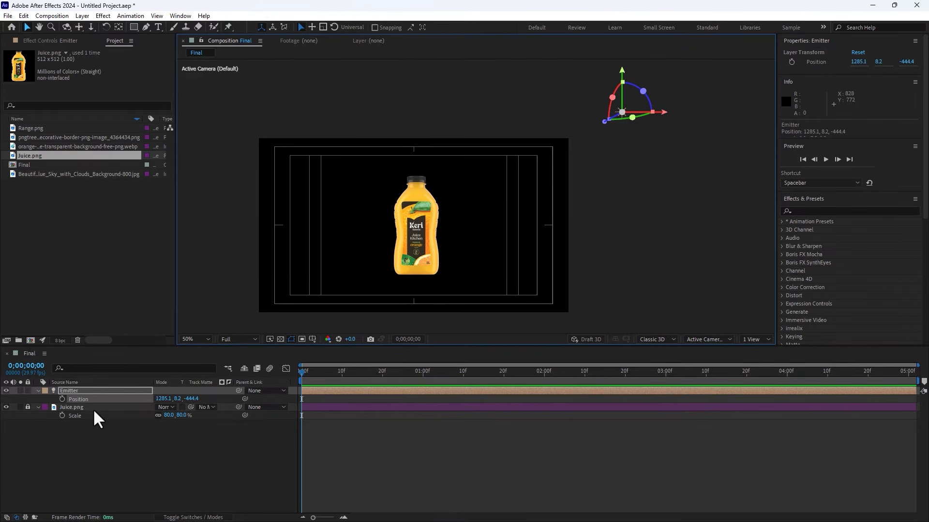
{"action": "left_click", "coordinate": [62, 400]}
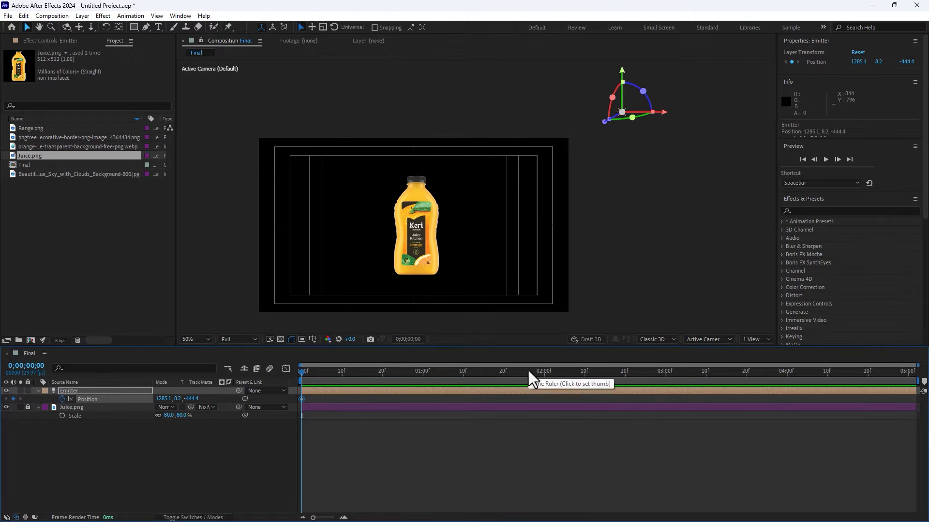
Step: At 2 seconds, move the light to the left of the bottle, around 463, 445
{"action": "left_click", "coordinate": [544, 371]}
{"action": "left_click", "coordinate": [645, 147]}
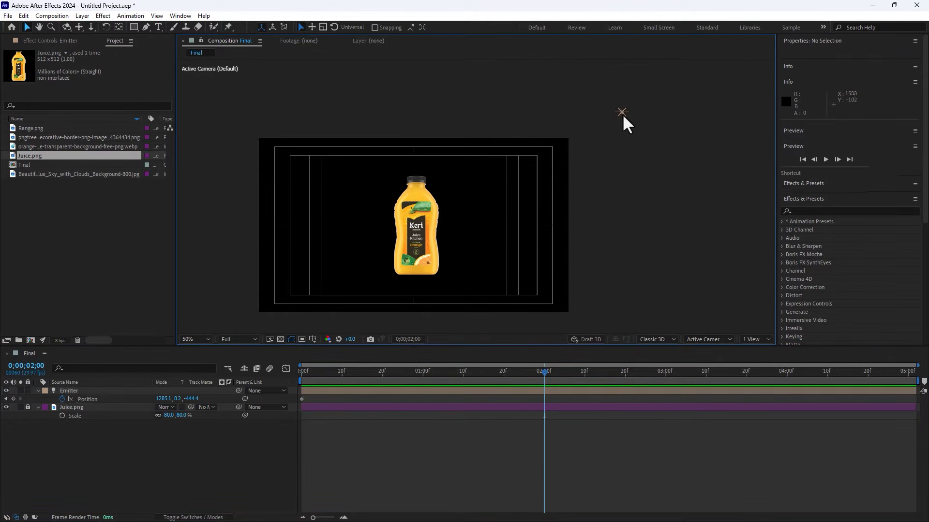
{"action": "left_click_drag", "start_coordinate": [622, 118], "coordinate": [334, 271]}
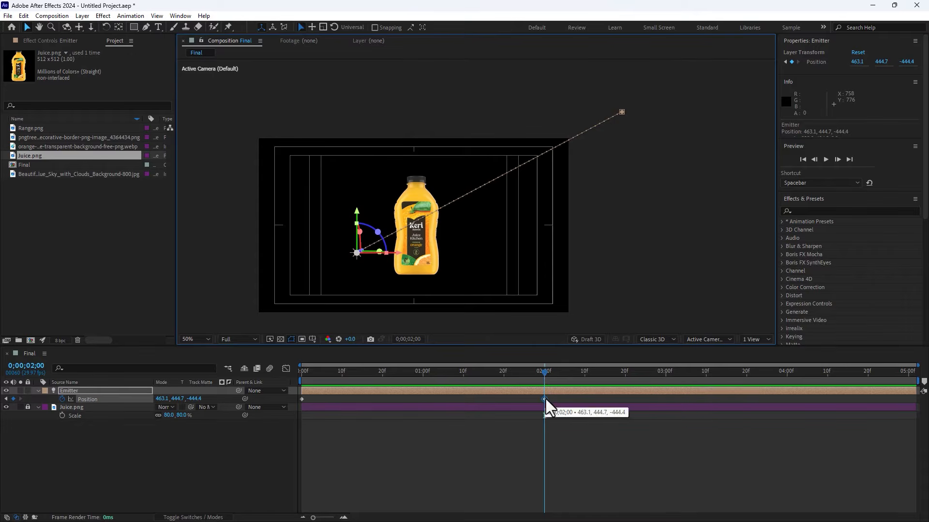
Step: Shift that keyframe to 1 second and, at 2 seconds, place the light above the bottle near 622, 287
{"action": "left_click_drag", "start_coordinate": [544, 400], "coordinate": [423, 402]}
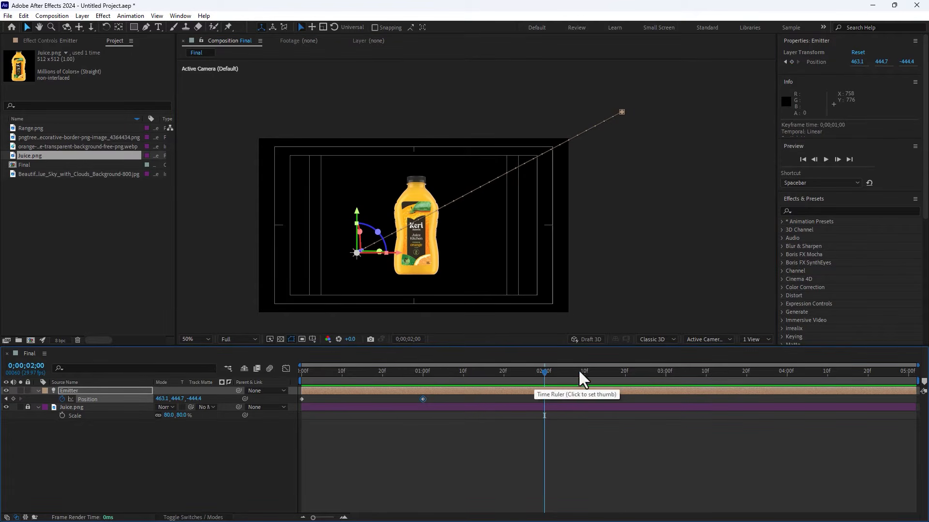
{"action": "left_click", "coordinate": [364, 270]}
{"action": "left_click_drag", "start_coordinate": [356, 252], "coordinate": [408, 203]}
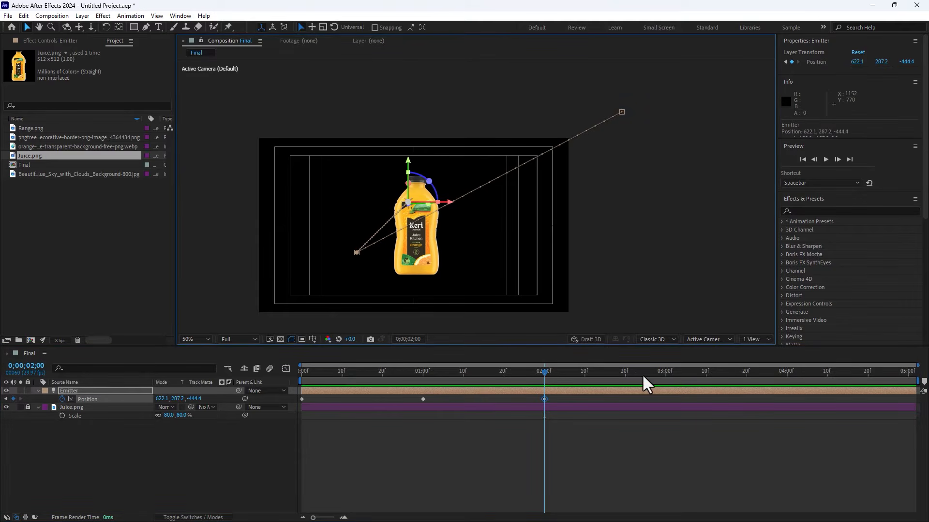
Step: At 3 seconds, move the light to the right side of the bottle
{"action": "left_click", "coordinate": [666, 379]}
{"action": "left_click", "coordinate": [459, 268]}
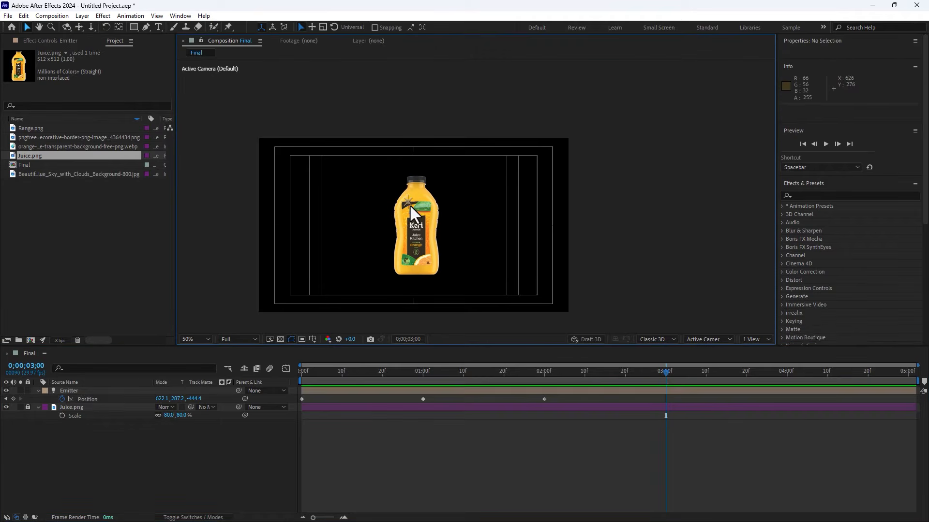
{"action": "left_click_drag", "start_coordinate": [407, 203], "coordinate": [201, 333]}
Step: Add light keyframes at 4 seconds and at the end, moving it toward the lower-left corner
{"action": "left_click", "coordinate": [788, 379]}
{"action": "left_click", "coordinate": [462, 248]}
{"action": "left_click", "coordinate": [860, 379]}
{"action": "left_click", "coordinate": [912, 379]}
{"action": "left_click", "coordinate": [355, 303]}
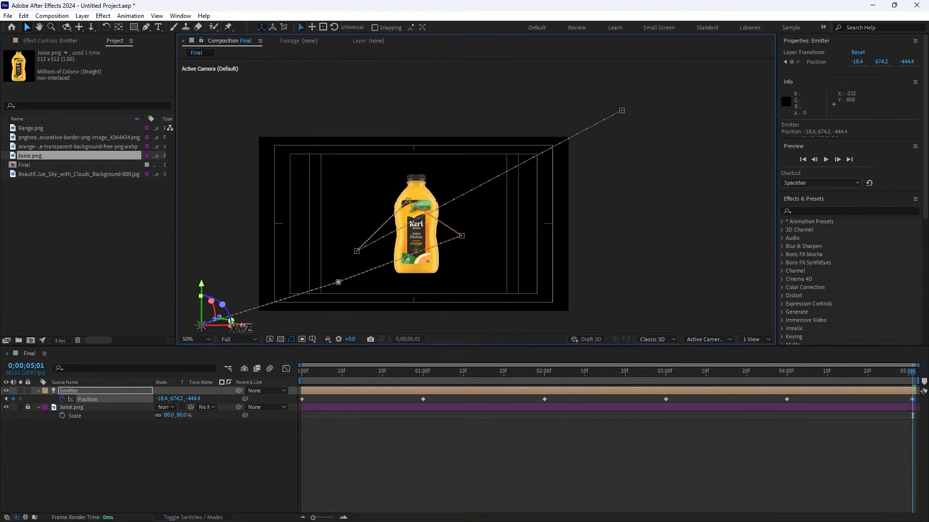
Step: Refine the motion path points around the bottle, ending the light at about -95, 724
{"action": "left_click_drag", "start_coordinate": [339, 285], "coordinate": [334, 283]}
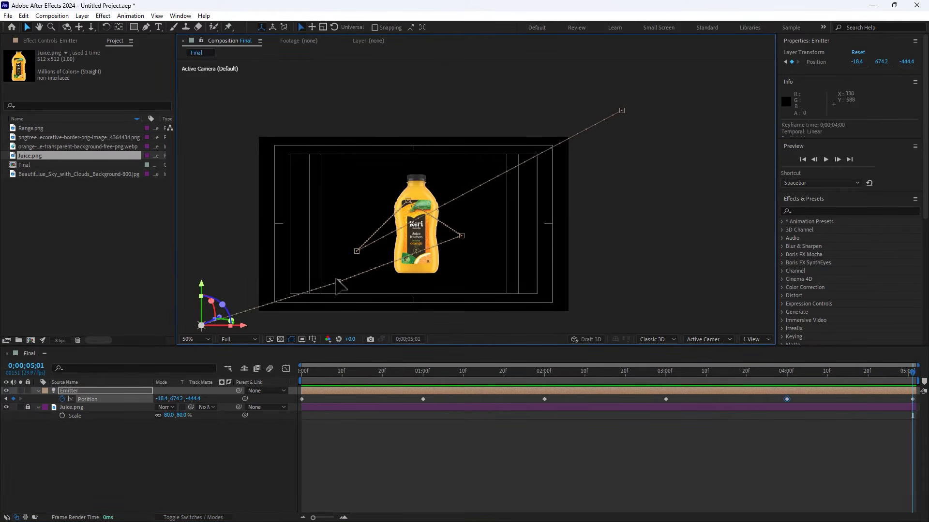
{"action": "left_click", "coordinate": [223, 258]}
{"action": "left_click_drag", "start_coordinate": [203, 326], "coordinate": [183, 330]}
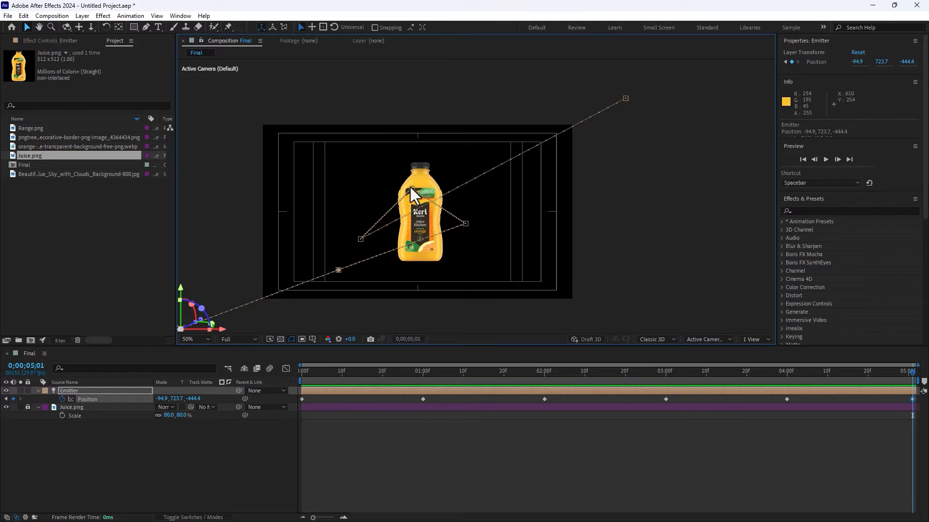
{"action": "left_click_drag", "start_coordinate": [411, 189], "coordinate": [411, 180]}
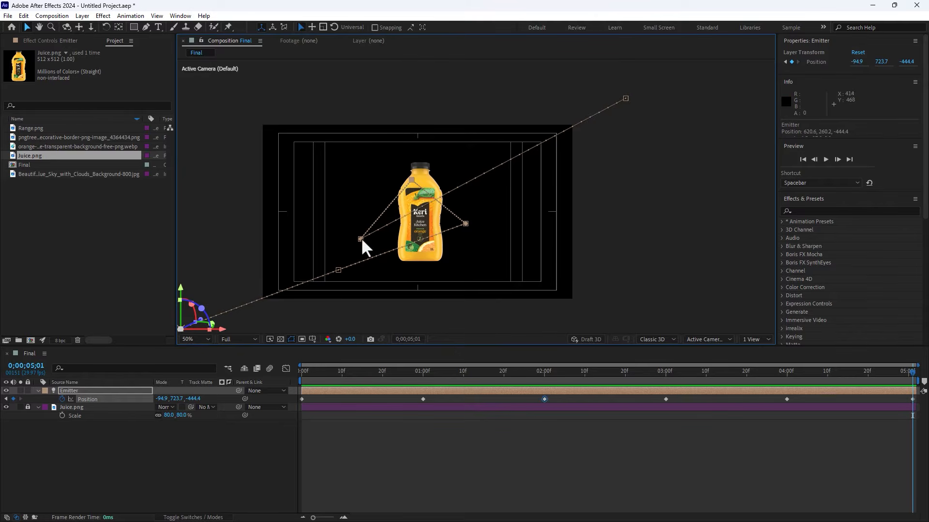
{"action": "left_click_drag", "start_coordinate": [361, 237], "coordinate": [387, 237]}
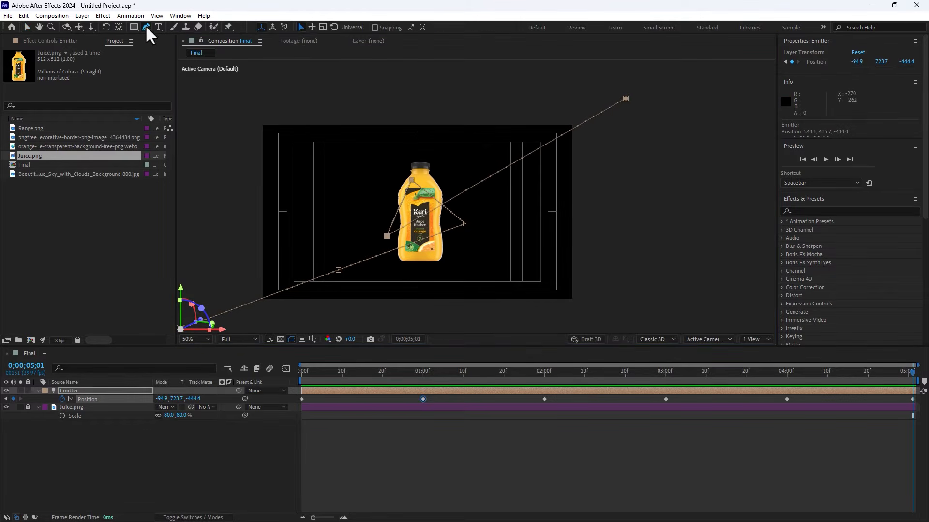
Step: Use the Convert Vertex tool to curve the motion path points into an orbit around the bottle
{"action": "mouse_move", "coordinate": [145, 24]}
{"action": "left_mouse_down"}
{"action": "mouse_move", "coordinate": [161, 51]}
{"action": "mouse_move", "coordinate": [183, 62]}
{"action": "left_mouse_up"}
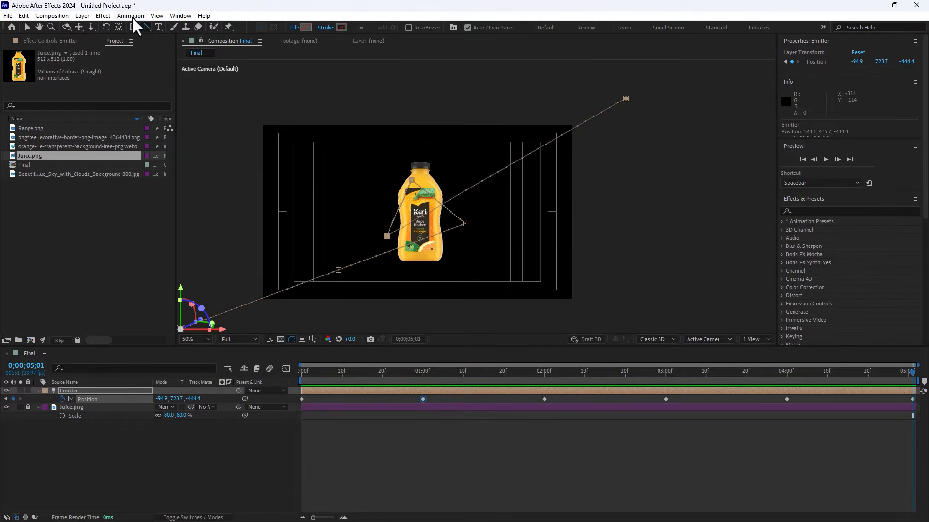
{"action": "left_click_drag", "start_coordinate": [144, 28], "coordinate": [182, 60]}
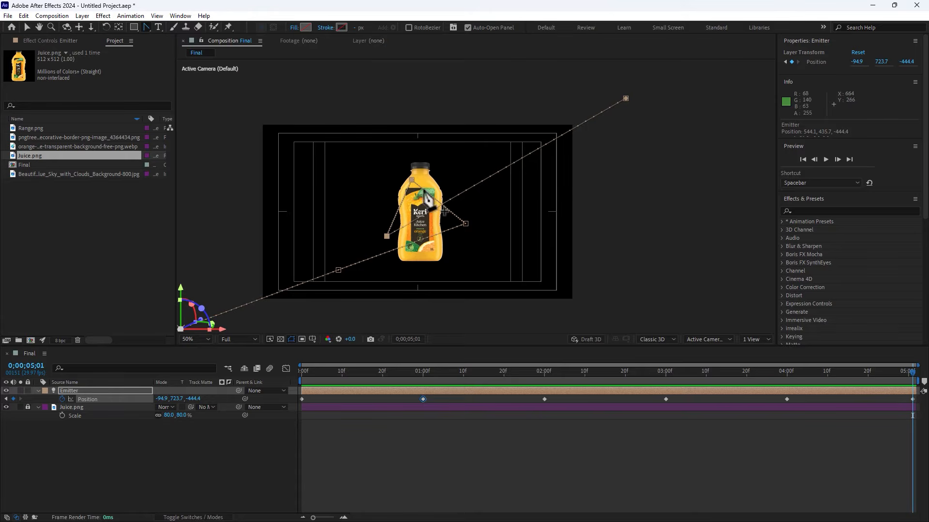
{"action": "left_click_drag", "start_coordinate": [412, 180], "coordinate": [376, 186]}
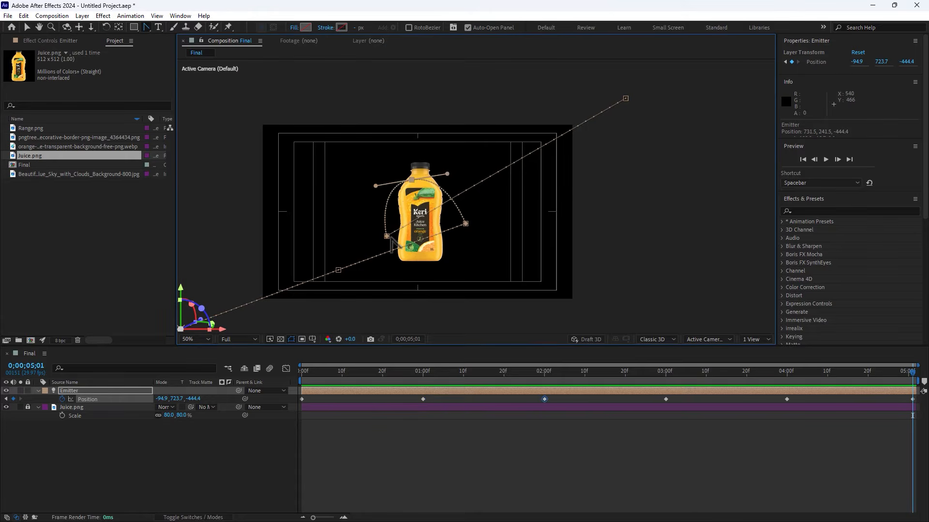
{"action": "left_click_drag", "start_coordinate": [386, 236], "coordinate": [344, 220]}
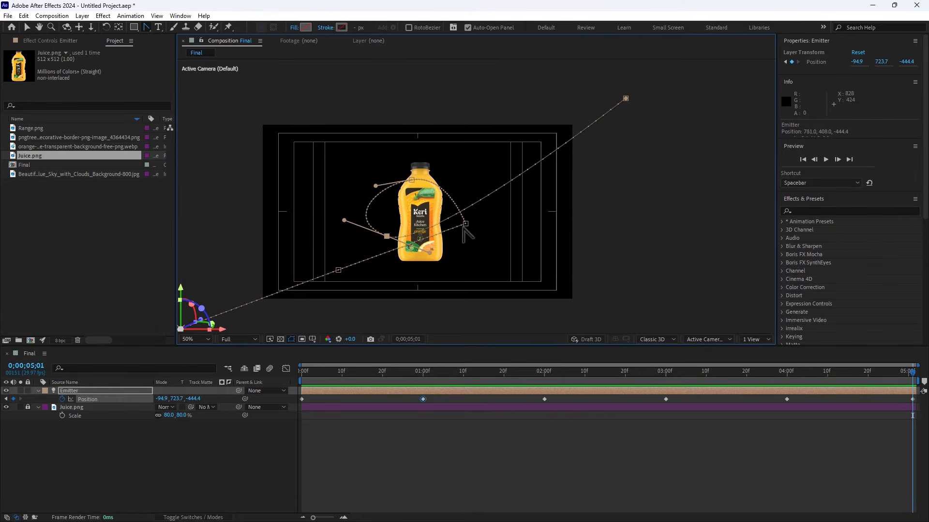
{"action": "left_click_drag", "start_coordinate": [464, 226], "coordinate": [434, 250]}
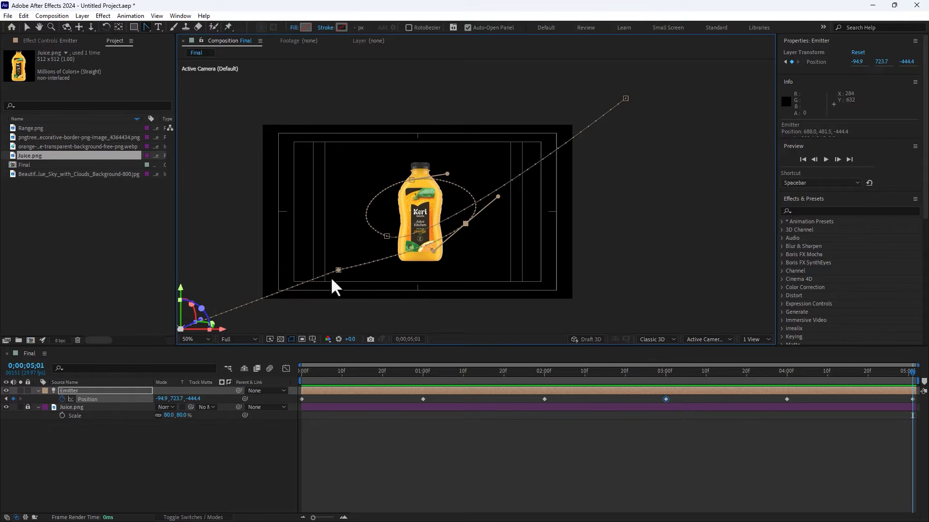
{"action": "left_click_drag", "start_coordinate": [336, 272], "coordinate": [289, 289]}
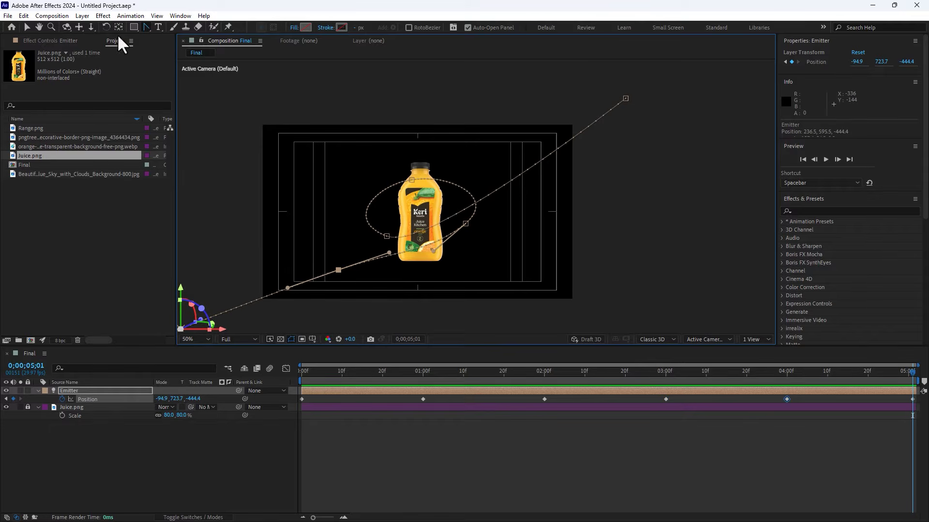
{"action": "left_click", "coordinate": [27, 27]}
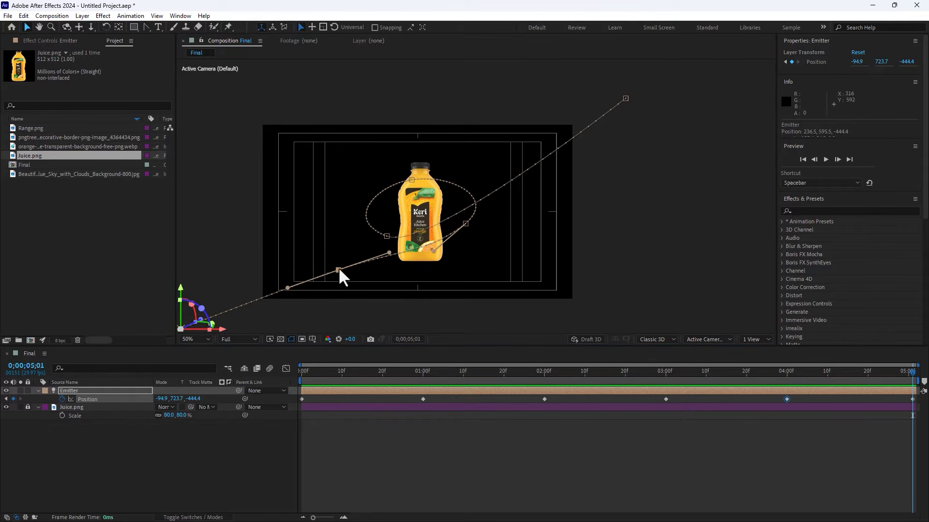
Step: Fine-tune the curved motion path points around the bottle with the Selection tool
{"action": "left_click_drag", "start_coordinate": [338, 270], "coordinate": [322, 286]}
{"action": "left_click_drag", "start_coordinate": [412, 180], "coordinate": [412, 176]}
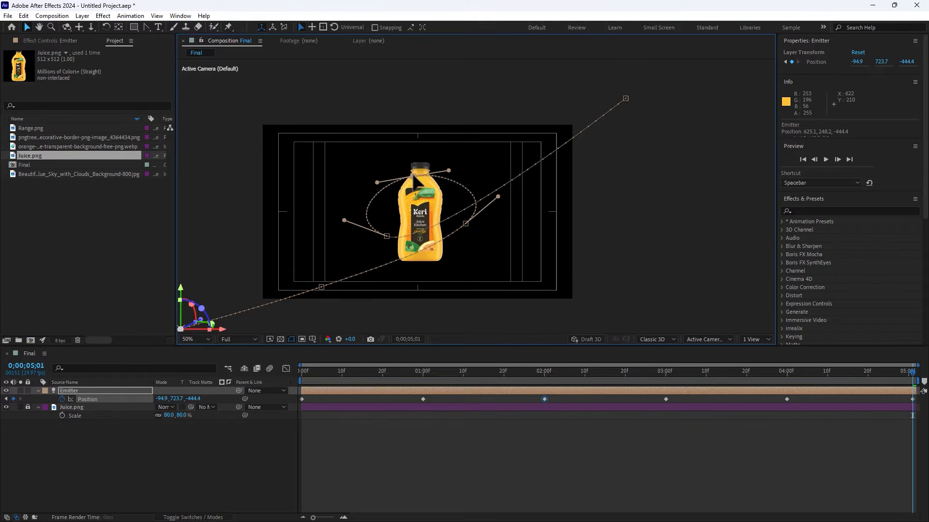
{"action": "left_click_drag", "start_coordinate": [387, 236], "coordinate": [398, 225]}
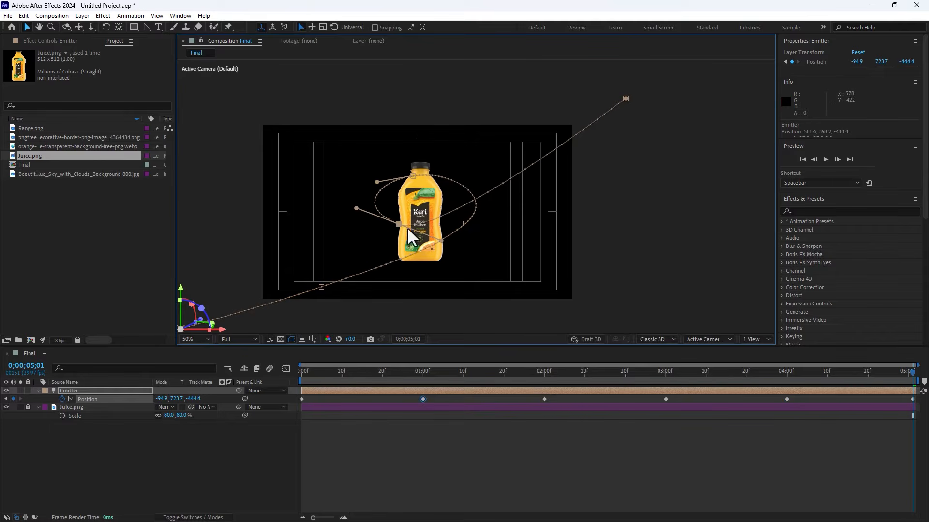
Step: Adjust the motion path points and bezier handles further so the path curves smoothly around the bottle
{"action": "mouse_move", "coordinate": [466, 224]}
{"action": "left_mouse_down"}
{"action": "mouse_move", "coordinate": [470, 233]}
{"action": "mouse_move", "coordinate": [460, 234]}
{"action": "left_mouse_up"}
{"action": "left_click", "coordinate": [400, 224]}
{"action": "left_click_drag", "start_coordinate": [400, 225], "coordinate": [408, 226]}
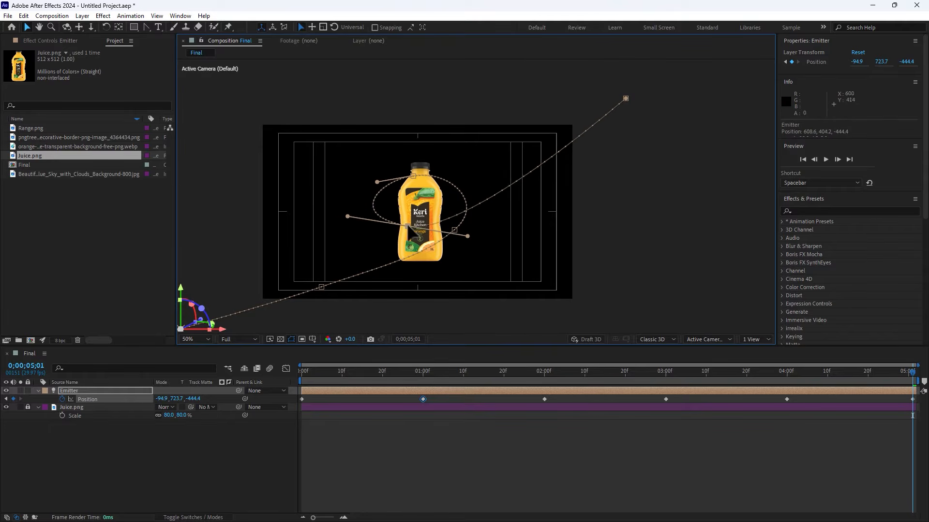
{"action": "left_click", "coordinate": [414, 183]}
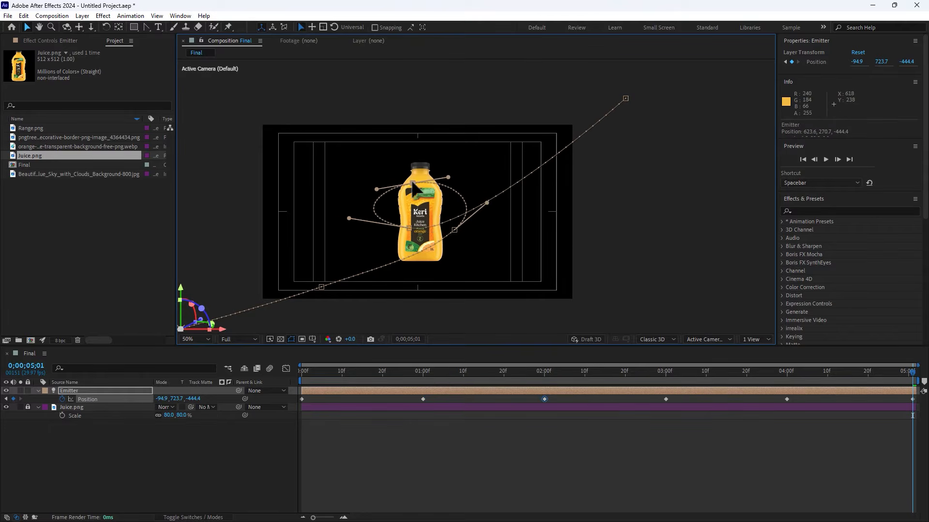
{"action": "left_click", "coordinate": [410, 227]}
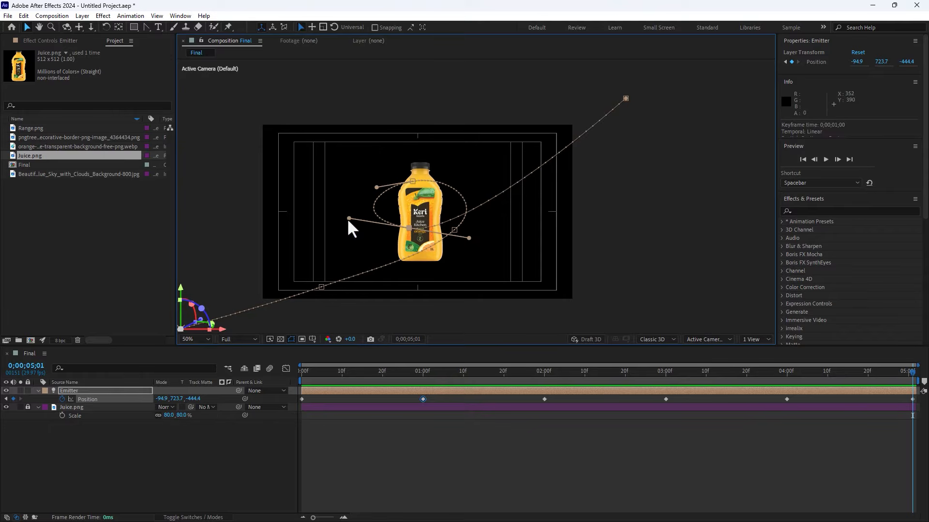
{"action": "left_click_drag", "start_coordinate": [349, 218], "coordinate": [345, 229]}
{"action": "left_click_drag", "start_coordinate": [455, 231], "coordinate": [447, 234]}
{"action": "left_click_drag", "start_coordinate": [415, 261], "coordinate": [412, 259]}
{"action": "left_click", "coordinate": [220, 453]}
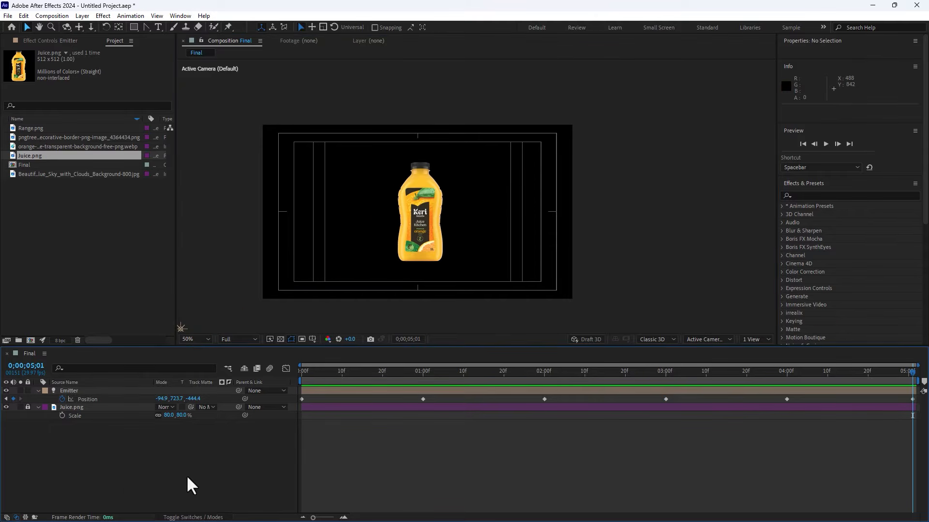
Step: Create a new solid layer named Particular in the Final composition
{"action": "right_click", "coordinate": [152, 478]}
{"action": "mouse_move", "coordinate": [185, 350]}
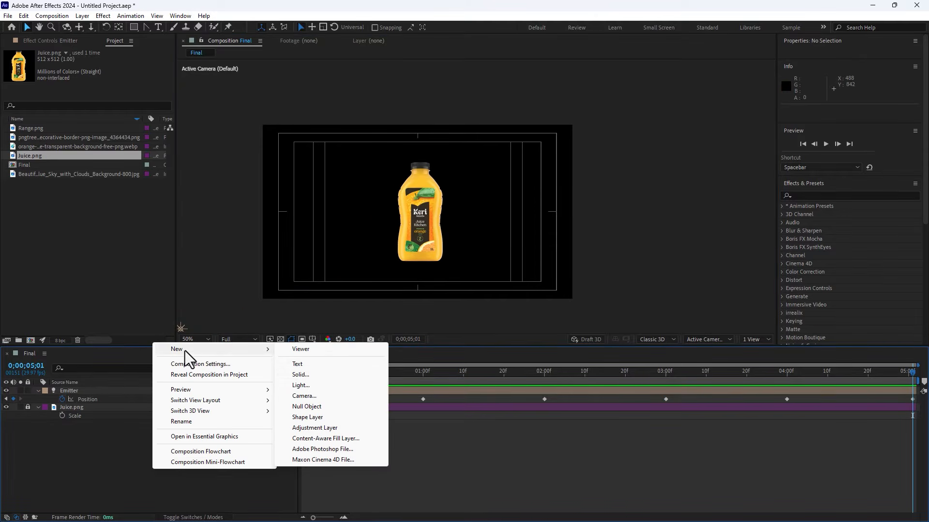
{"action": "left_click", "coordinate": [304, 374]}
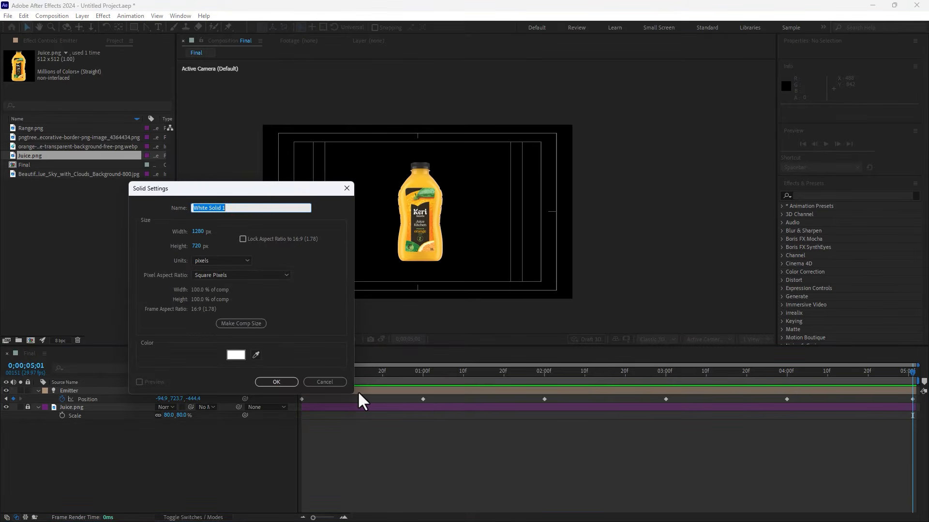
{"action": "type", "text": "Particular"}
{"action": "key", "text": "Return"}
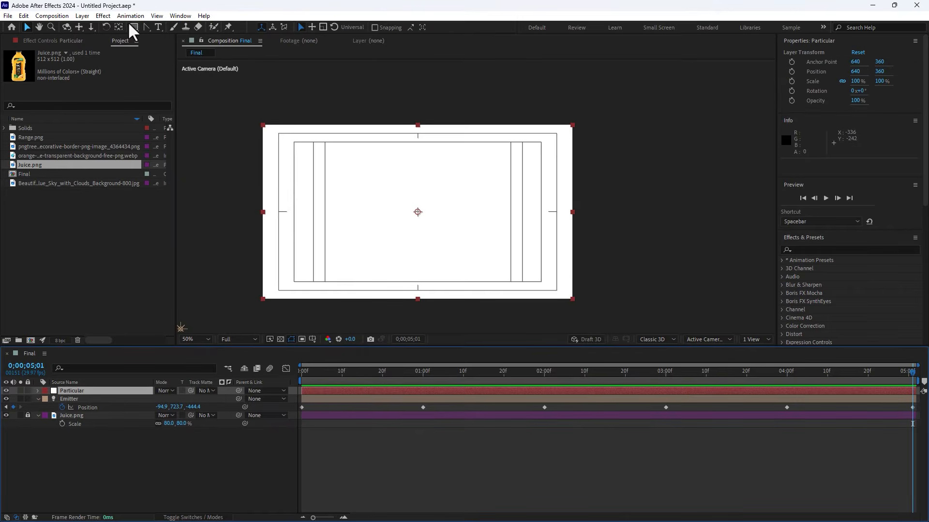
Step: Apply the RG Trapcode Particular effect to the Particular solid
{"action": "left_click", "coordinate": [103, 15]}
{"action": "mouse_move", "coordinate": [155, 270]}
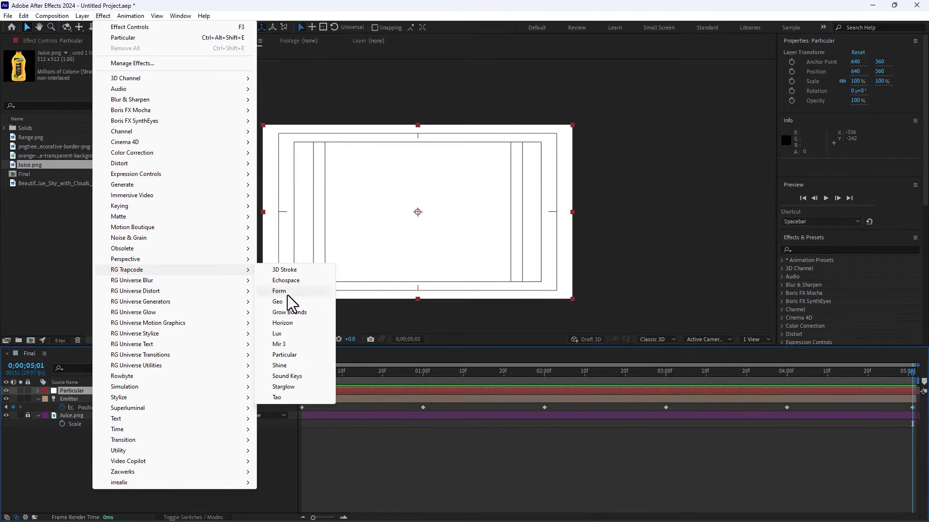
{"action": "left_click", "coordinate": [286, 355]}
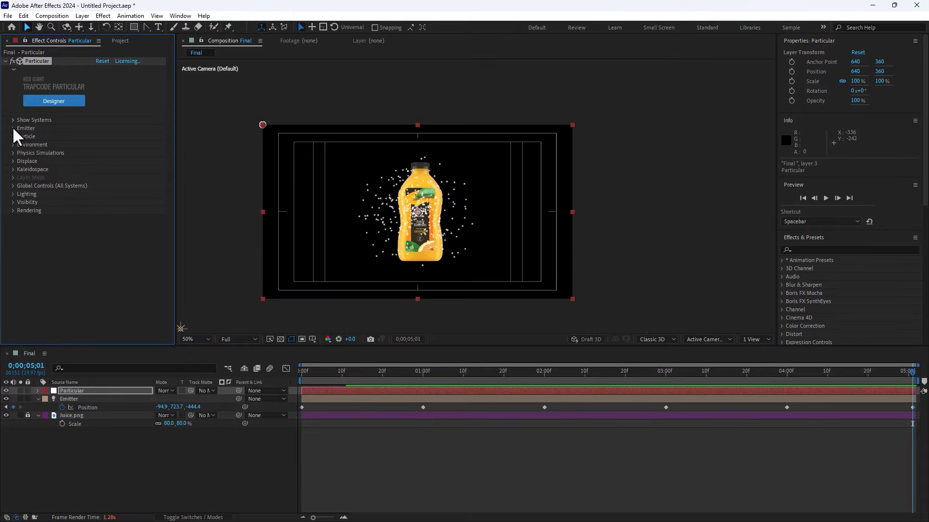
Step: Set the Particular emitter type to Light(s) and scrub the timeline to preview the emission
{"action": "left_click", "coordinate": [13, 128]}
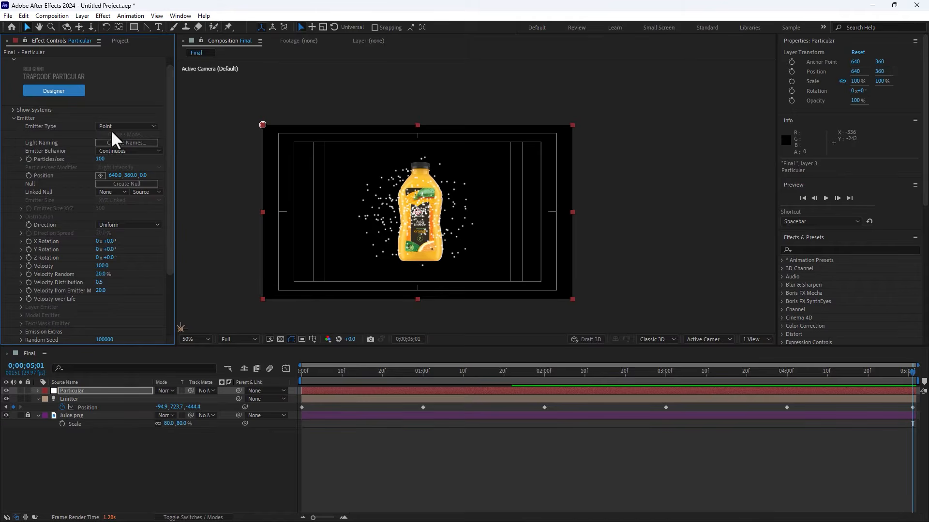
{"action": "left_click", "coordinate": [125, 127]}
{"action": "left_click", "coordinate": [135, 170]}
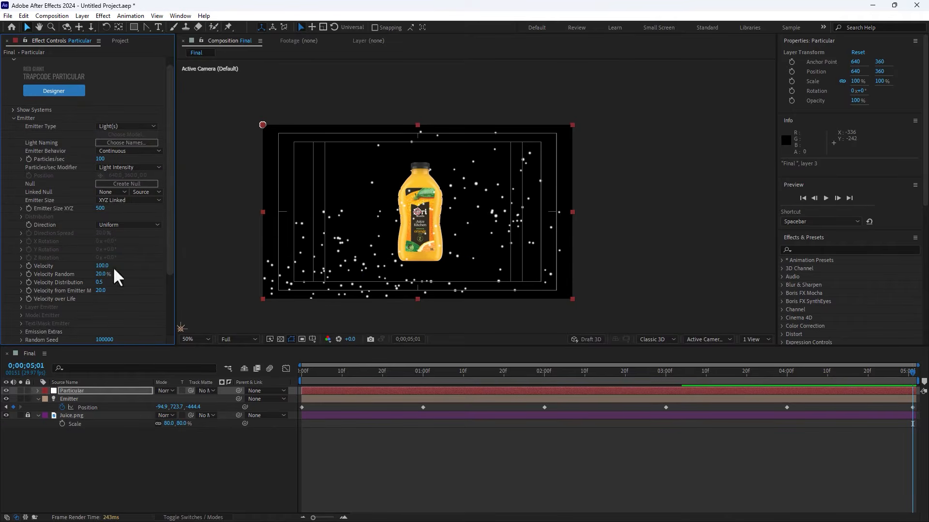
{"action": "left_click_drag", "start_coordinate": [342, 373], "coordinate": [457, 393]}
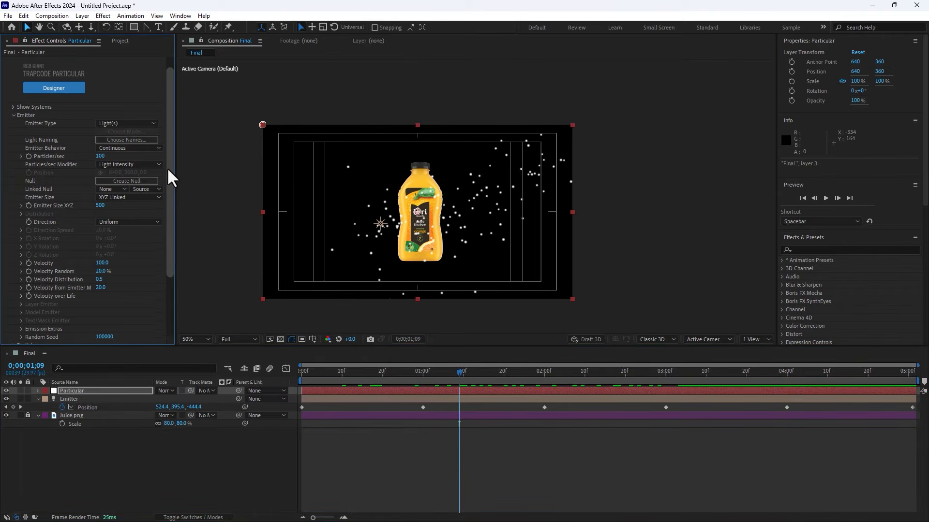
Step: Set the emitter velocity to 10 and Velocity Random, Velocity Distribution and Velocity from Emitter Motion to 0
{"action": "scroll", "coordinate": [167, 170], "scroll_direction": "down", "scroll_amount": 1}
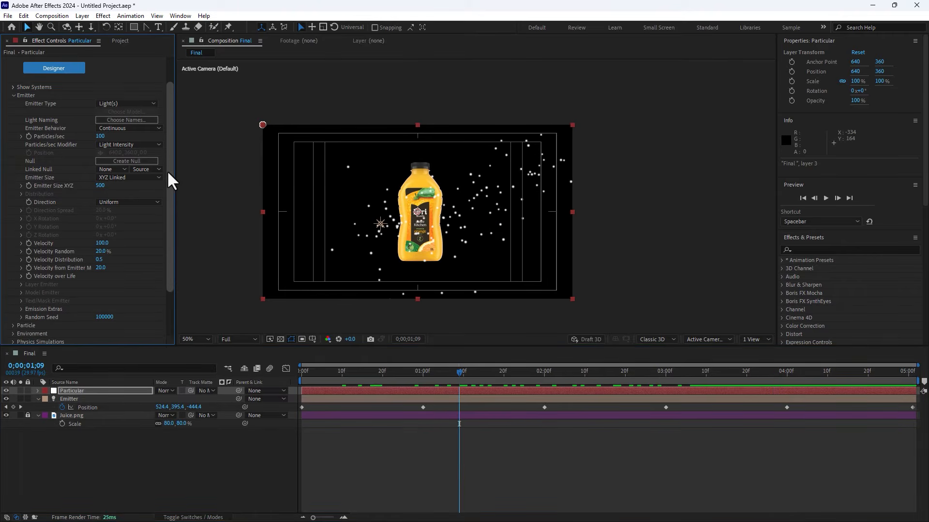
{"action": "left_click", "coordinate": [102, 243]}
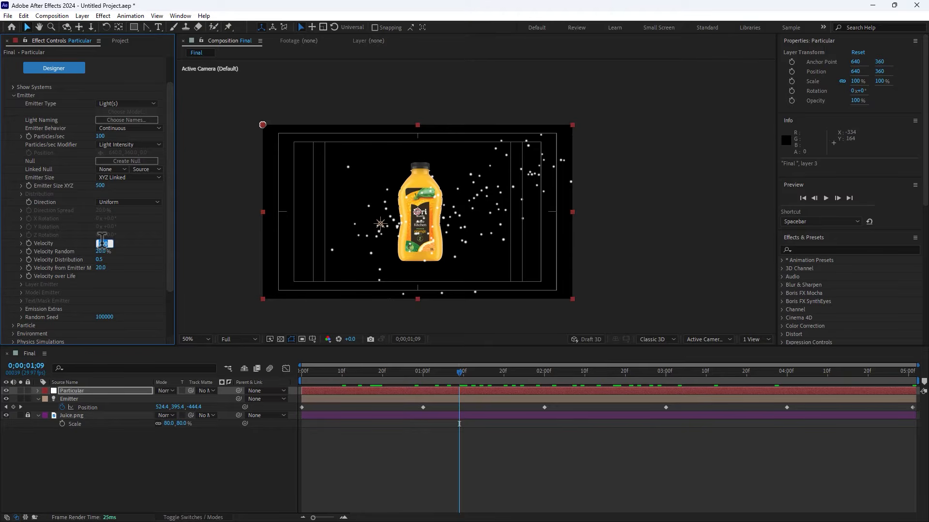
{"action": "type", "text": "3"}
{"action": "key", "text": "Tab"}
{"action": "key", "text": "Tab"}
{"action": "key", "text": "Tab"}
{"action": "type", "text": "0"}
{"action": "key", "text": "Return"}
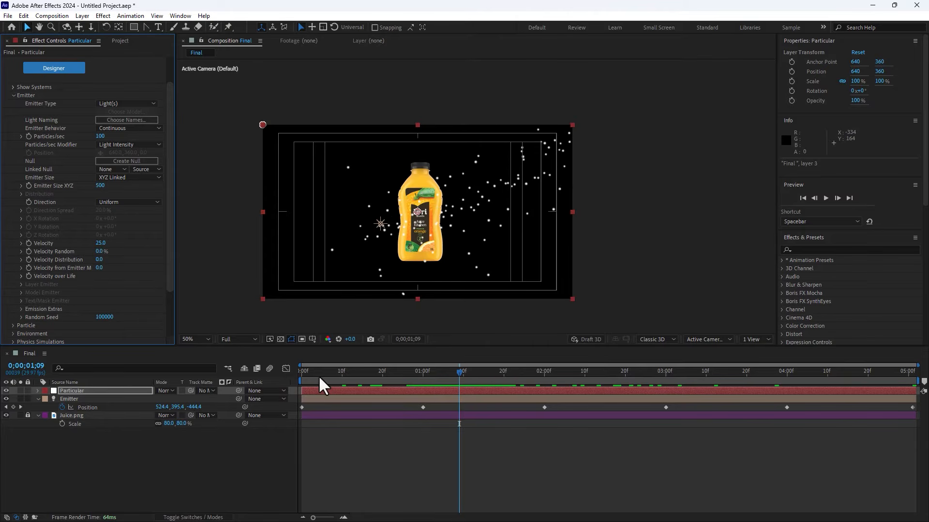
{"action": "left_click", "coordinate": [100, 243]}
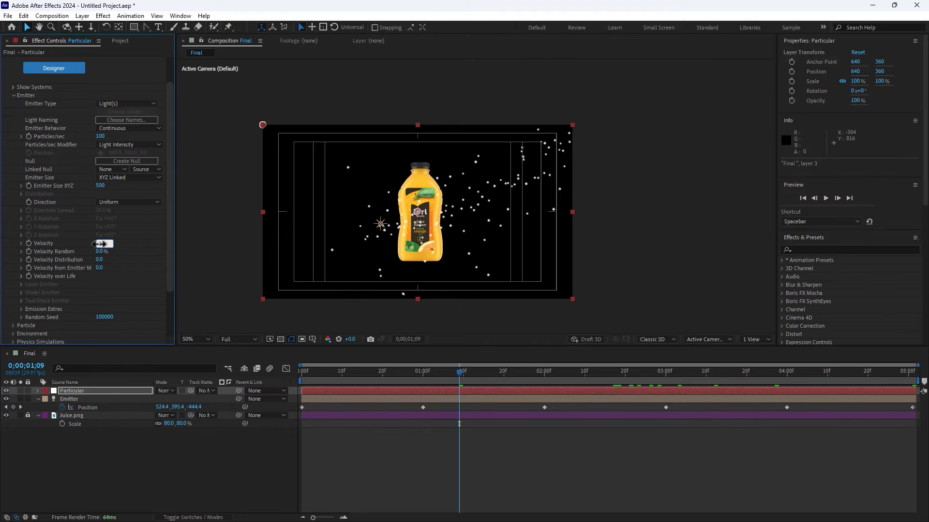
{"action": "key", "text": "Return"}
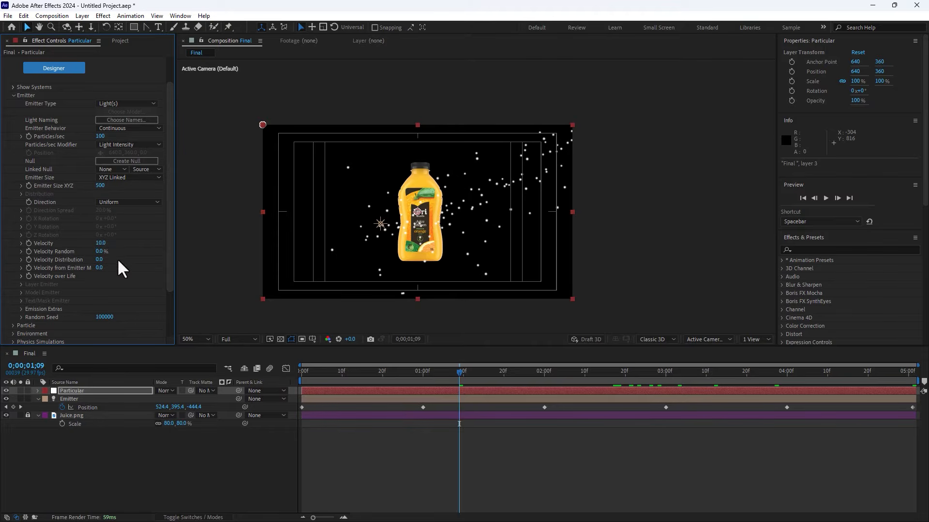
Step: Set the Emitter Size XYZ to 150
{"action": "left_click", "coordinate": [100, 186]}
{"action": "type", "text": "50"}
{"action": "key", "text": "Return"}
{"action": "left_click", "coordinate": [100, 185]}
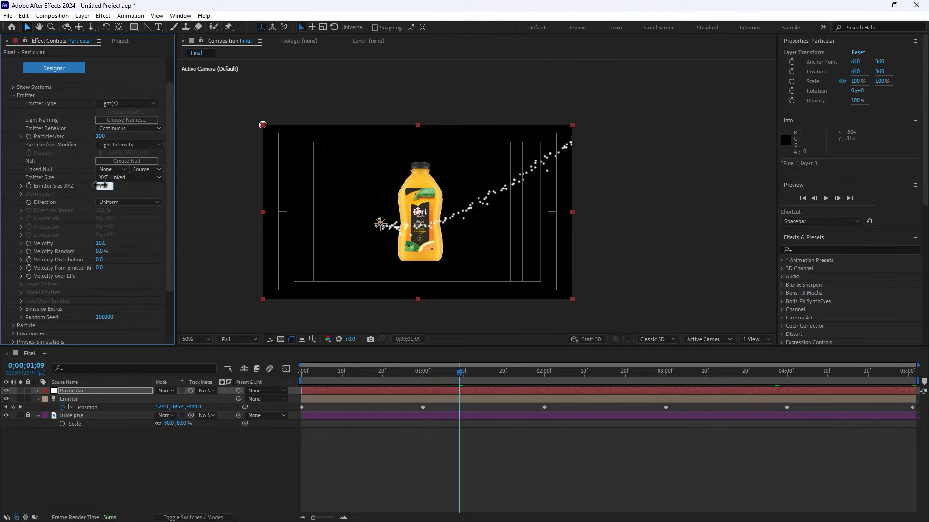
{"action": "type", "text": "150"}
{"action": "key", "text": "Return"}
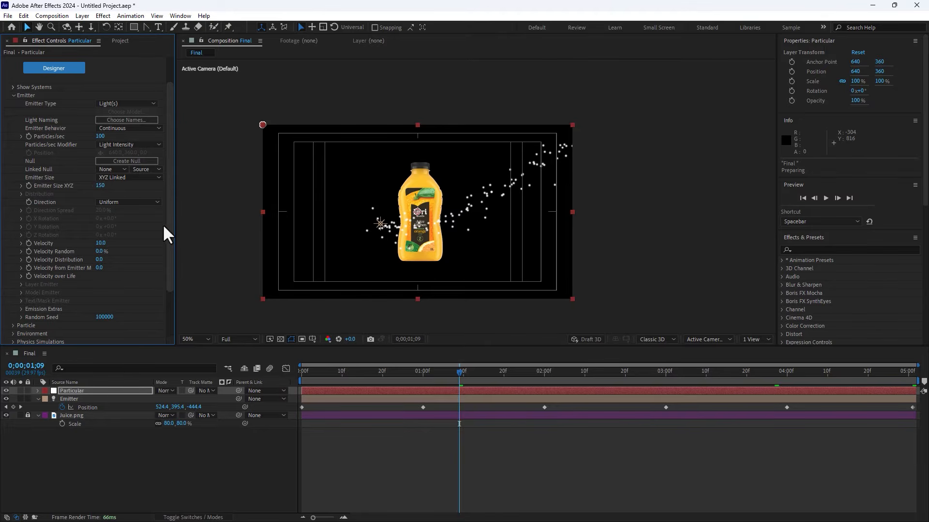
Step: Expand the Particle settings group of the effect to review its options
{"action": "left_click_drag", "start_coordinate": [168, 209], "coordinate": [173, 281]}
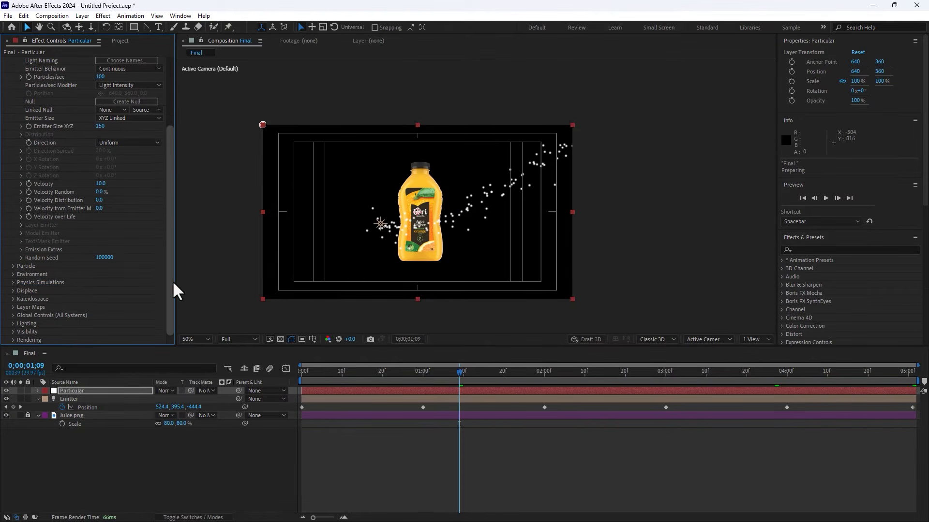
{"action": "left_click", "coordinate": [13, 266]}
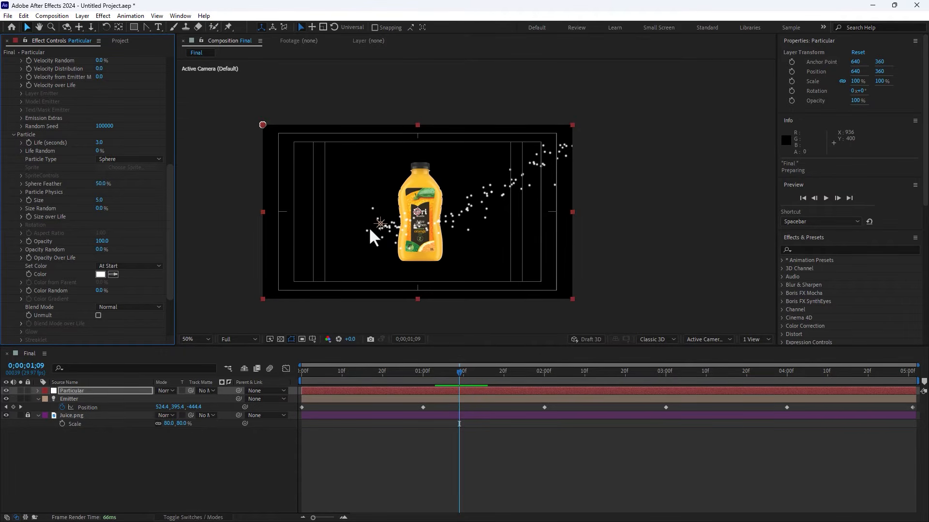
{"action": "left_click", "coordinate": [120, 41]}
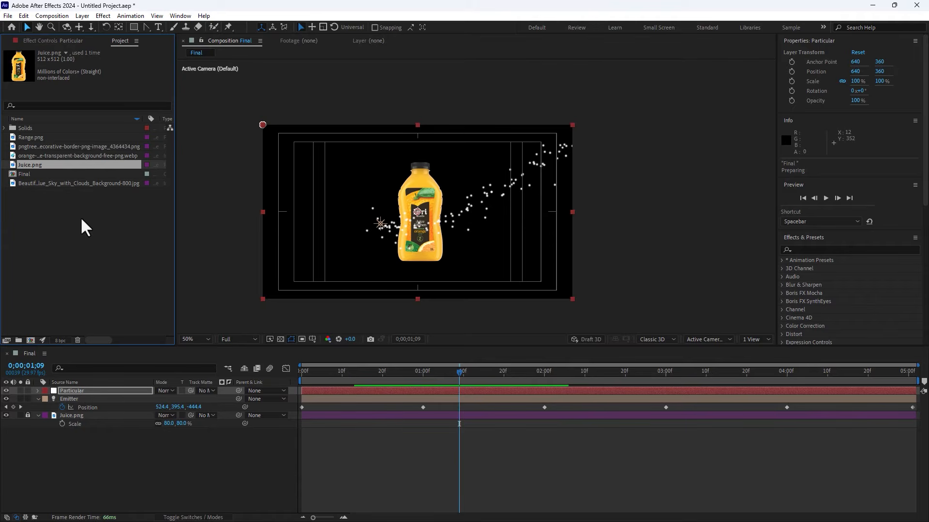
Step: Preview the orange image files in the project to pick particle sprites
{"action": "left_click", "coordinate": [23, 146]}
{"action": "left_click", "coordinate": [28, 155]}
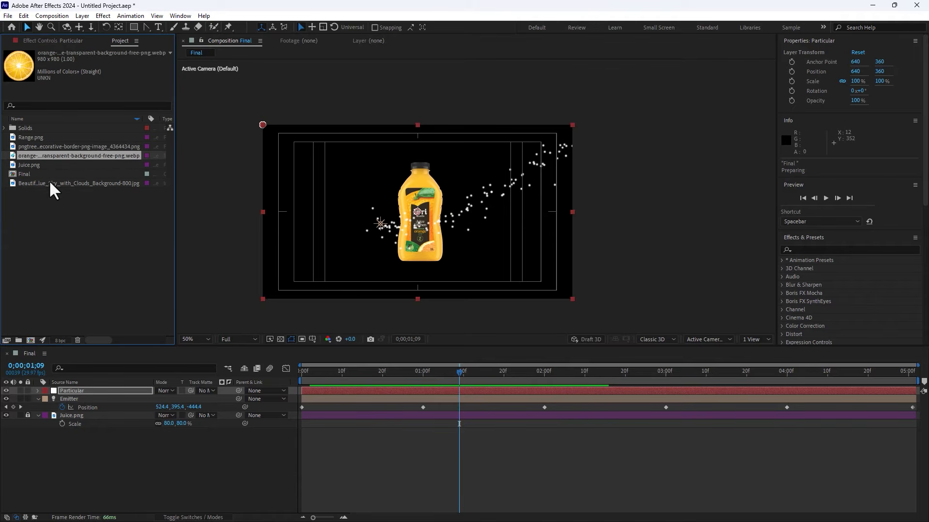
{"action": "left_click", "coordinate": [49, 182]}
{"action": "left_click", "coordinate": [35, 139]}
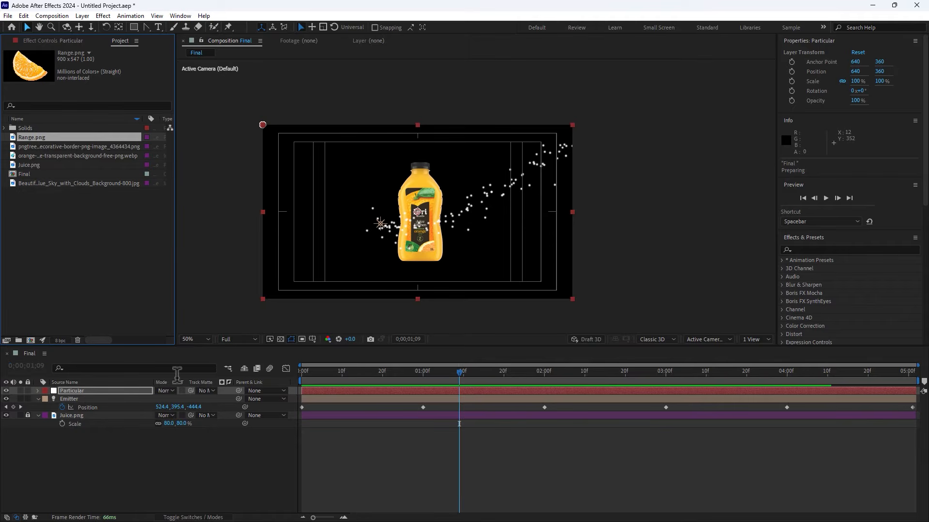
Step: Create a new 100 × 100 px composition named Icons with a duration of 0;00;00;02
{"action": "left_click", "coordinate": [207, 469]}
{"action": "key", "text": "ctrl+k"}
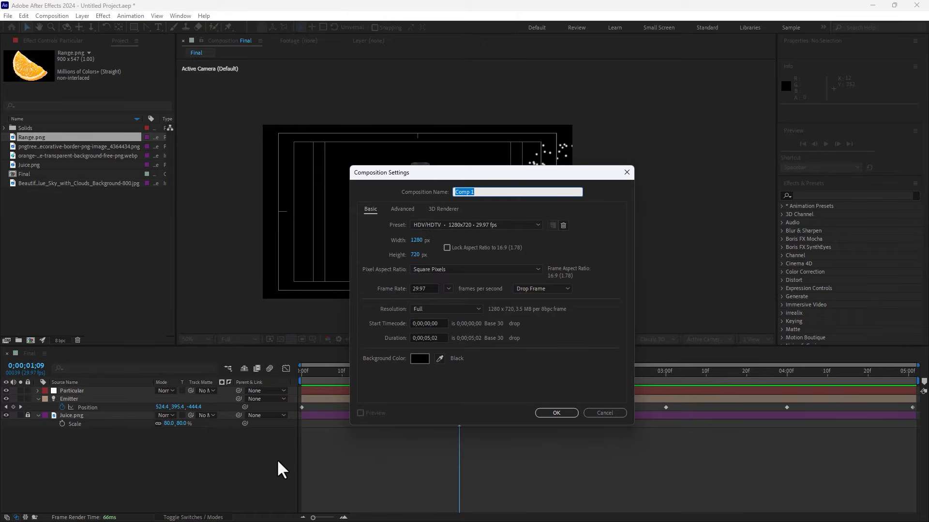
{"action": "type", "text": "Icons"}
{"action": "left_click", "coordinate": [417, 241]}
{"action": "type", "text": "100"}
{"action": "key", "text": "Tab"}
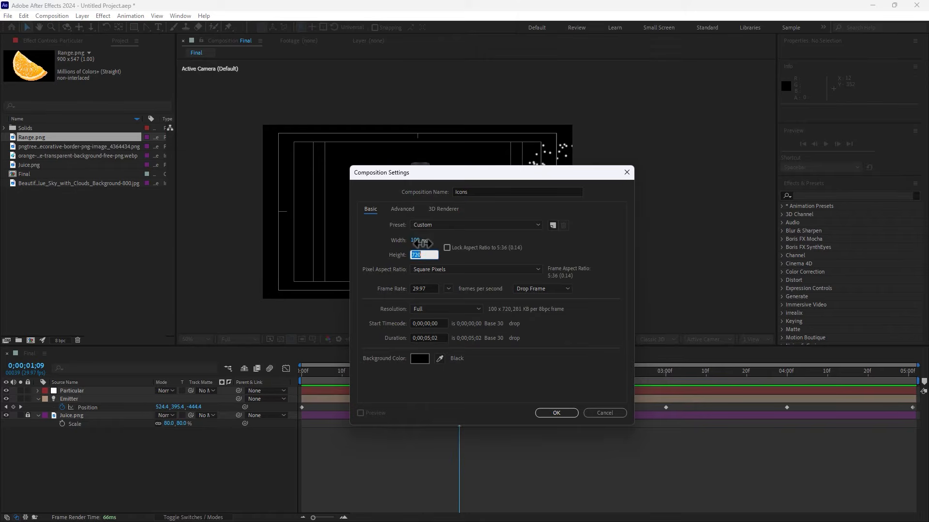
{"action": "type", "text": "100"}
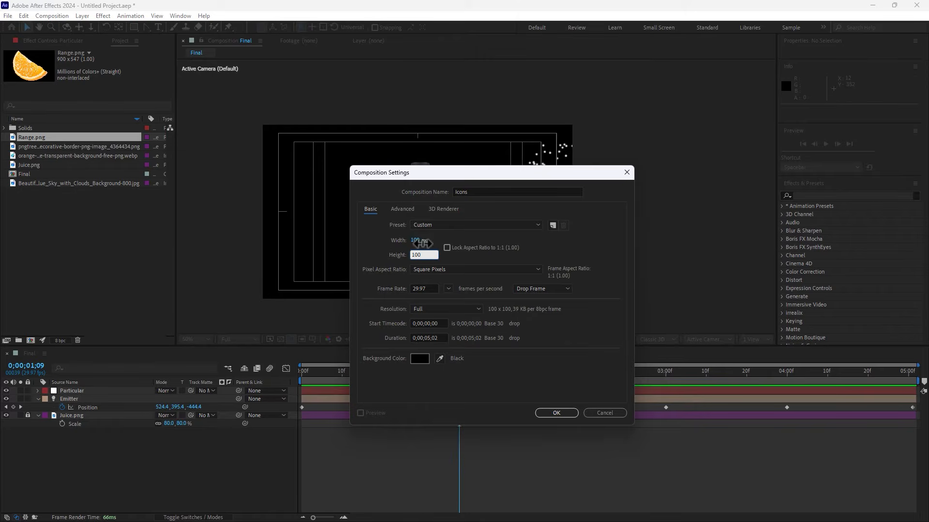
{"action": "left_click", "coordinate": [430, 338]}
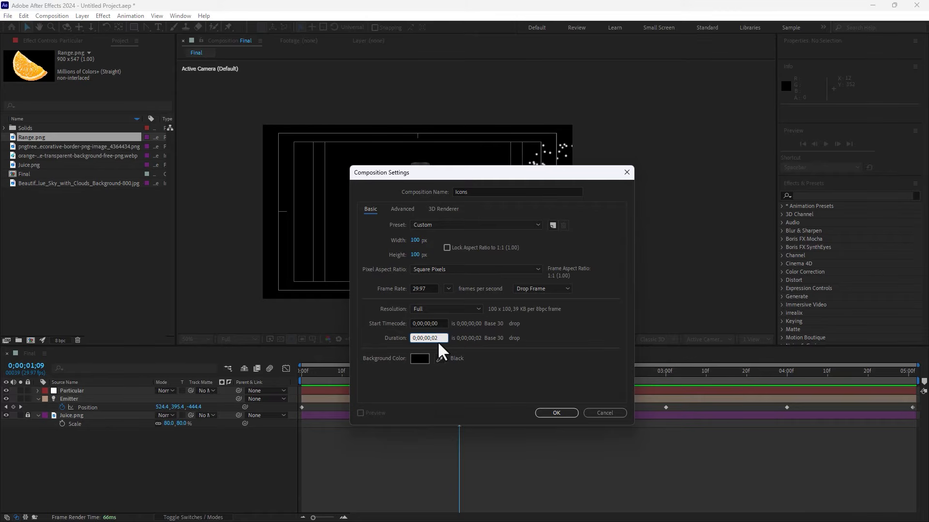
{"action": "left_click", "coordinate": [552, 413]}
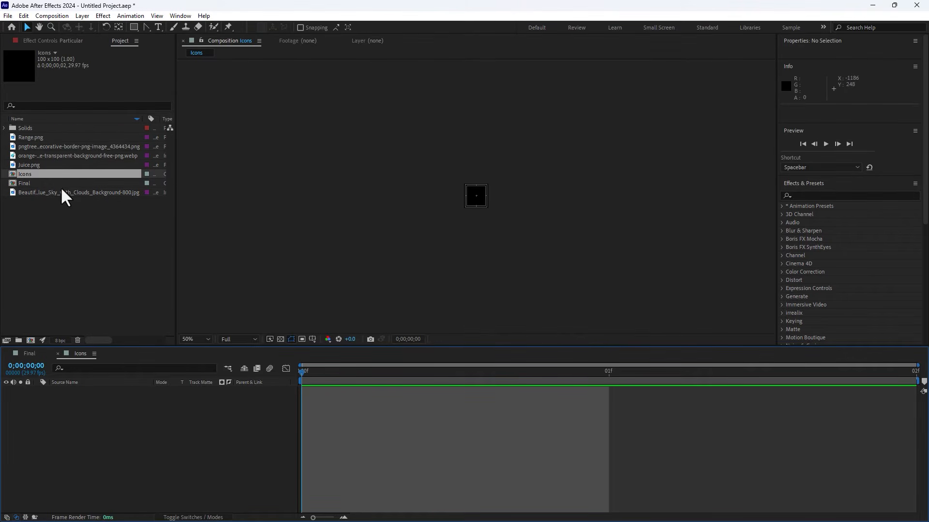
Step: Add Range.png to the Icons composition, scale it to 12%, and trim it to the first frame
{"action": "left_click_drag", "start_coordinate": [33, 138], "coordinate": [480, 198]}
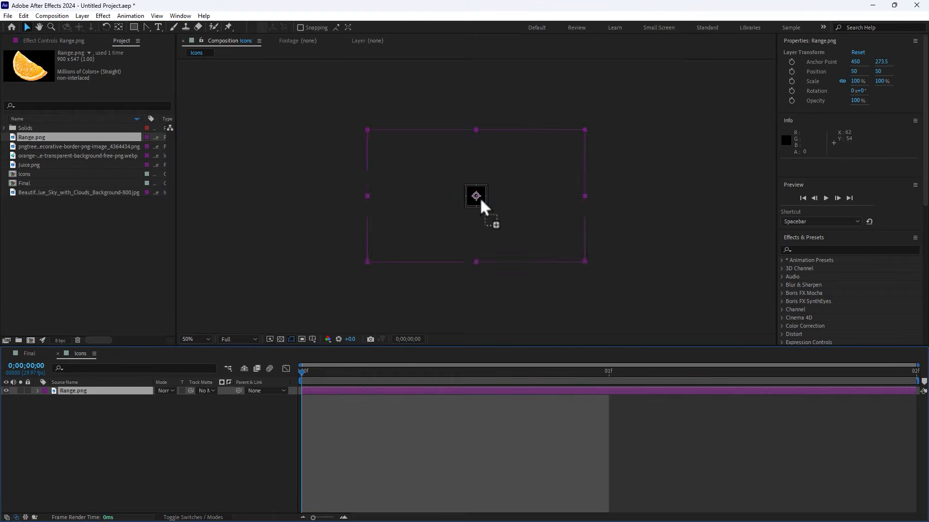
{"action": "scroll", "coordinate": [480, 197], "scroll_direction": "up", "scroll_amount": 4}
{"action": "key", "text": "s"}
{"action": "left_click_drag", "start_coordinate": [187, 406], "coordinate": [148, 407]}
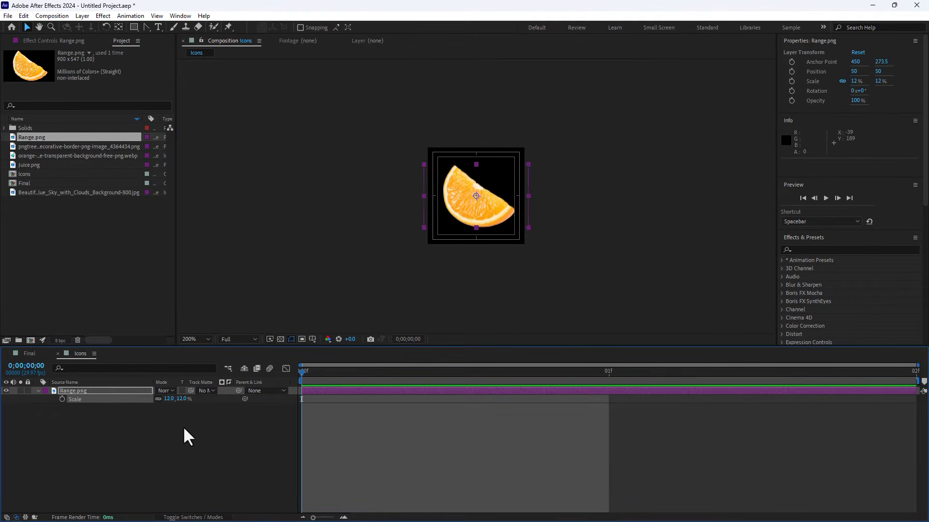
{"action": "left_click_drag", "start_coordinate": [917, 391], "coordinate": [628, 410]}
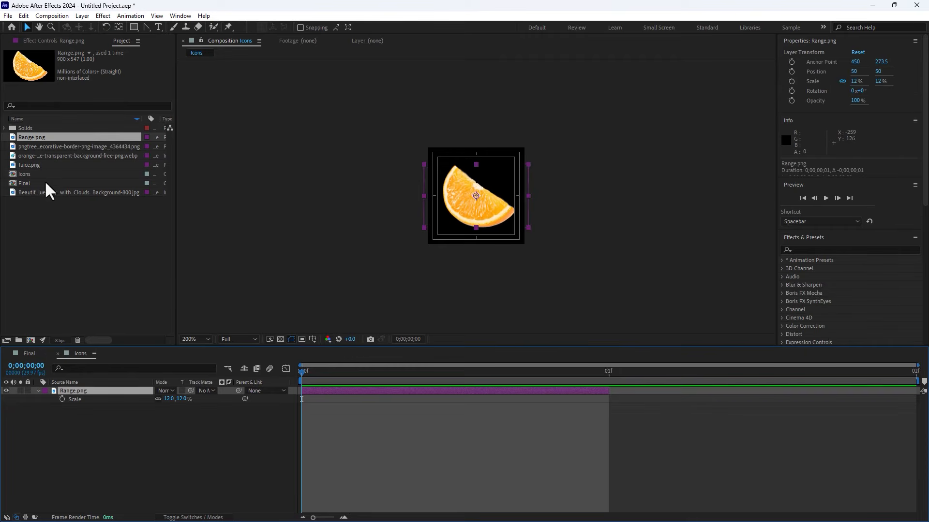
Step: Add the orange slice webp image, scale it to 8%, and move it to start on the second frame
{"action": "left_click_drag", "start_coordinate": [47, 155], "coordinate": [477, 196]}
{"action": "key", "text": "s"}
{"action": "left_click_drag", "start_coordinate": [190, 400], "coordinate": [147, 408]}
{"action": "left_click_drag", "start_coordinate": [309, 391], "coordinate": [571, 386]}
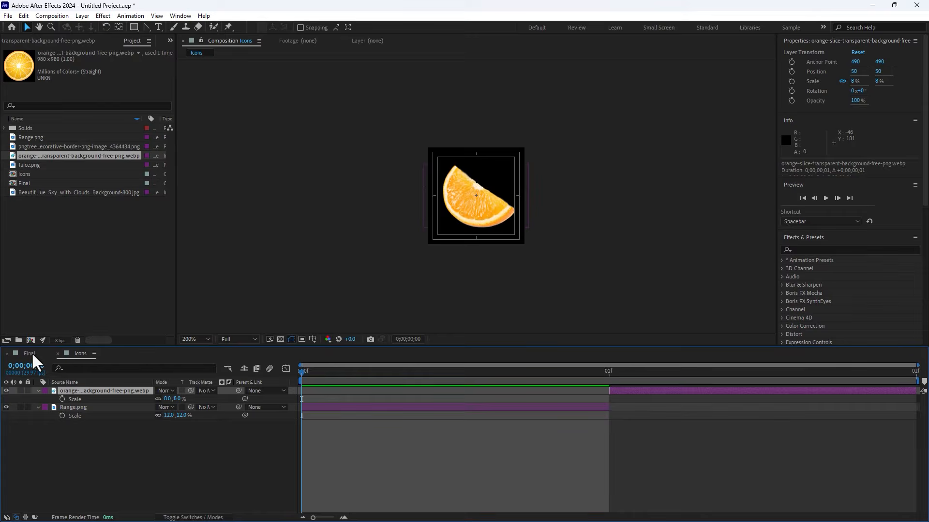
Step: Add the Icons composition as a layer in the Final composition
{"action": "left_click", "coordinate": [31, 354]}
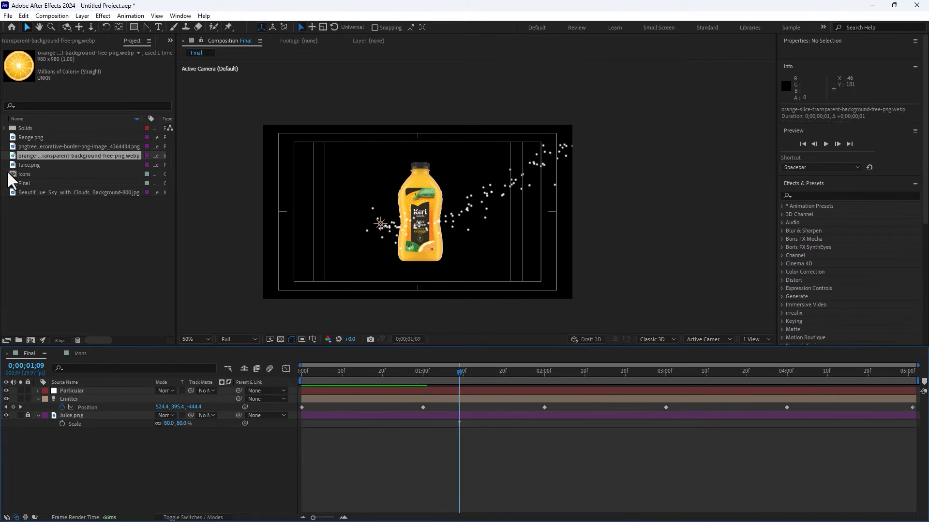
{"action": "left_click_drag", "start_coordinate": [24, 173], "coordinate": [132, 438]}
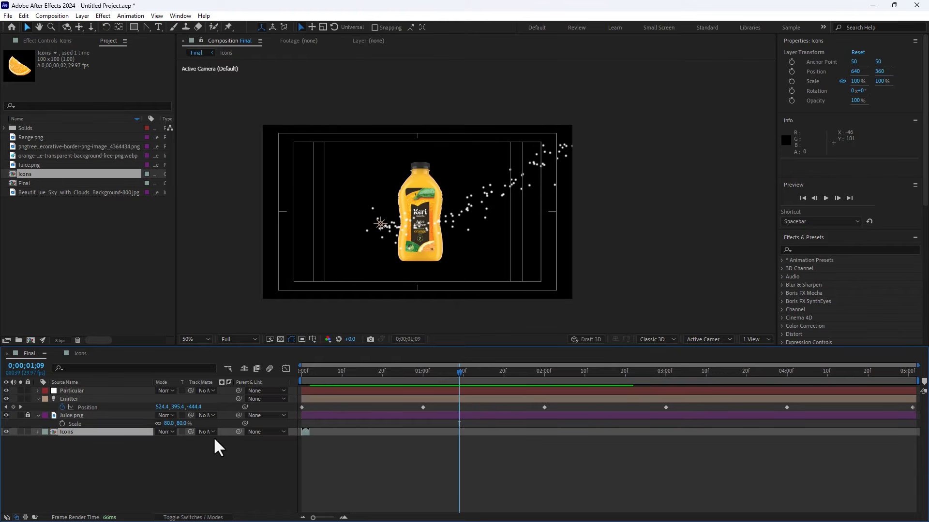
Step: Hide the Icons layer in the Final composition and open the Particular layer's effect controls
{"action": "key", "text": "F4"}
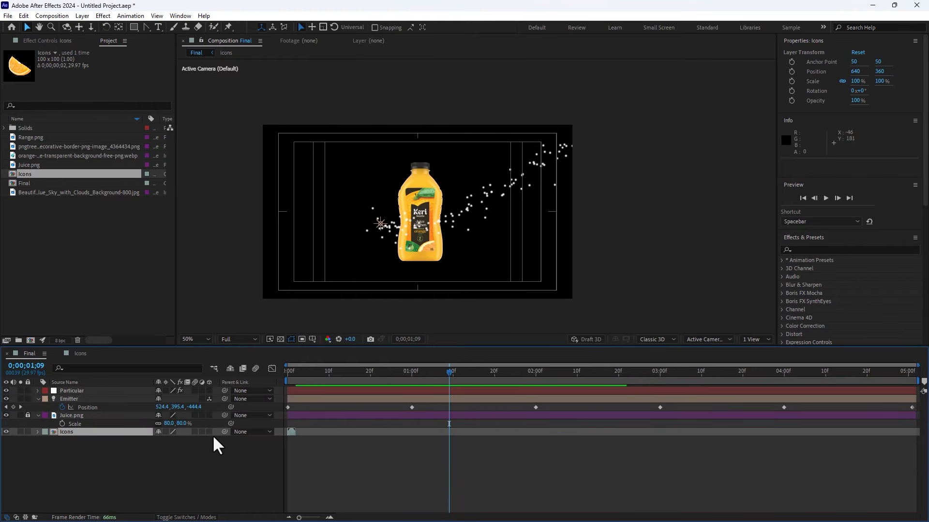
{"action": "left_click", "coordinate": [209, 432]}
{"action": "left_click", "coordinate": [6, 432]}
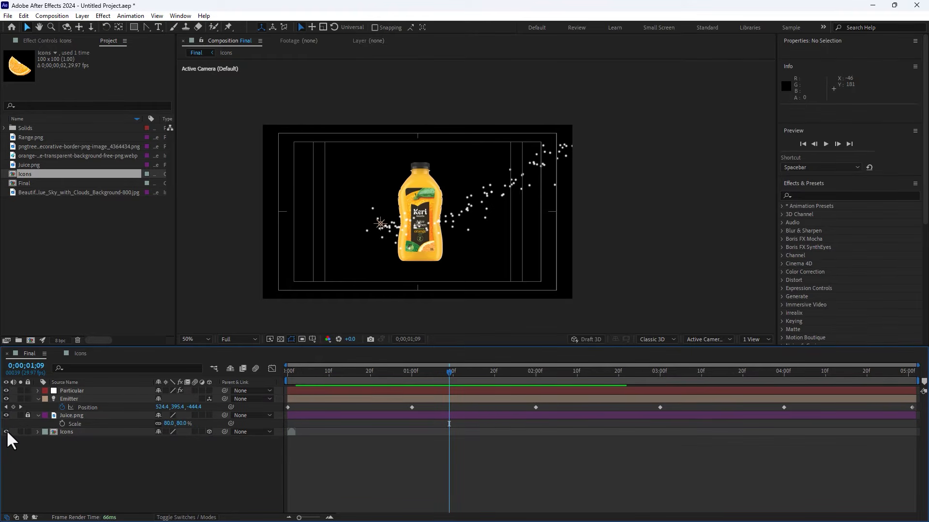
{"action": "left_click", "coordinate": [85, 391]}
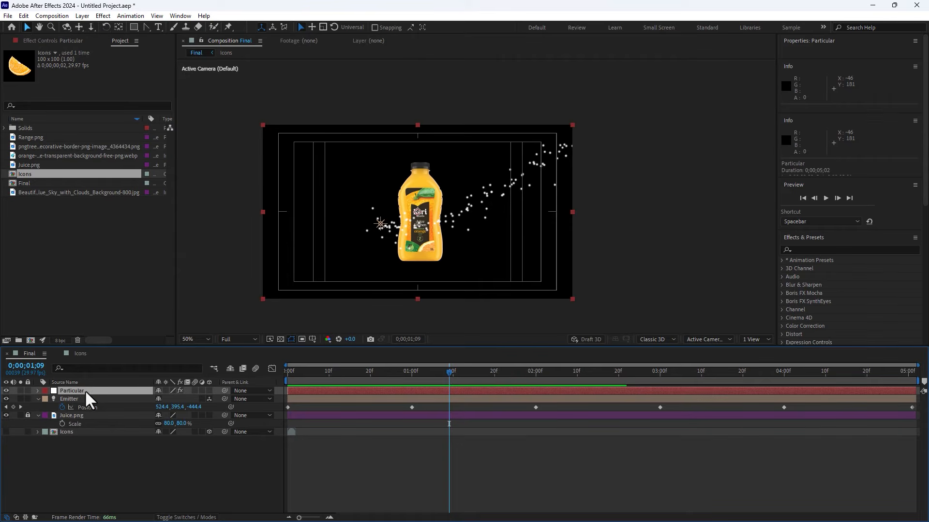
{"action": "left_click", "coordinate": [65, 41]}
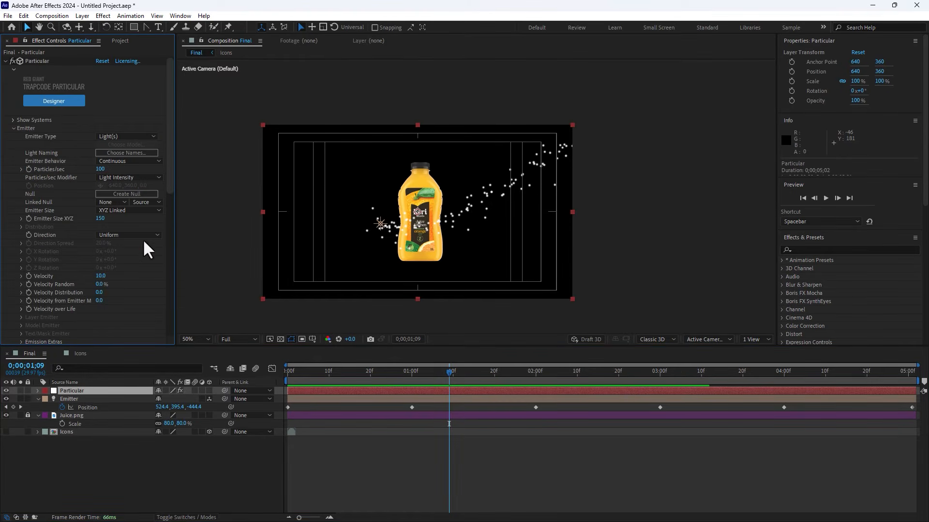
Step: Save the project under the new name Juice
{"action": "left_click", "coordinate": [7, 16]}
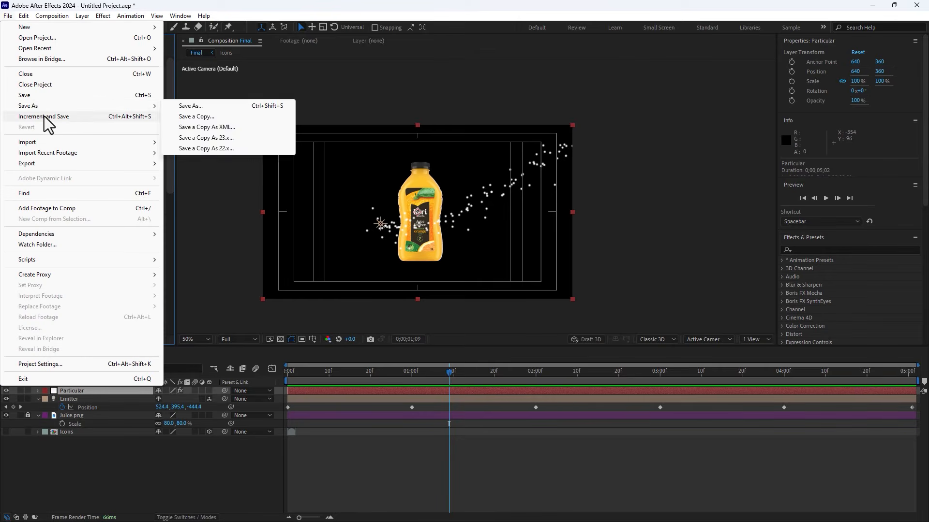
{"action": "left_click", "coordinate": [44, 117]}
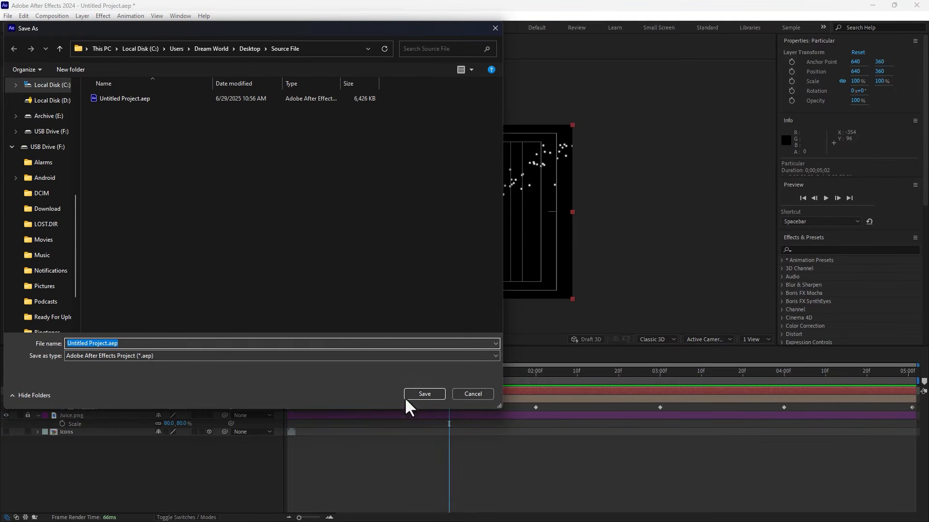
{"action": "scroll", "coordinate": [29, 145], "scroll_direction": "up", "scroll_amount": 5}
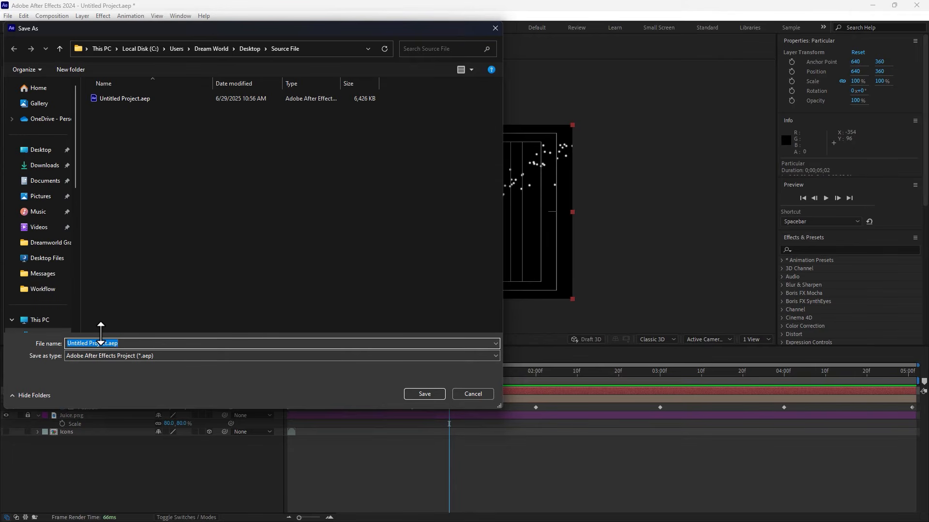
{"action": "type", "text": "Jui"}
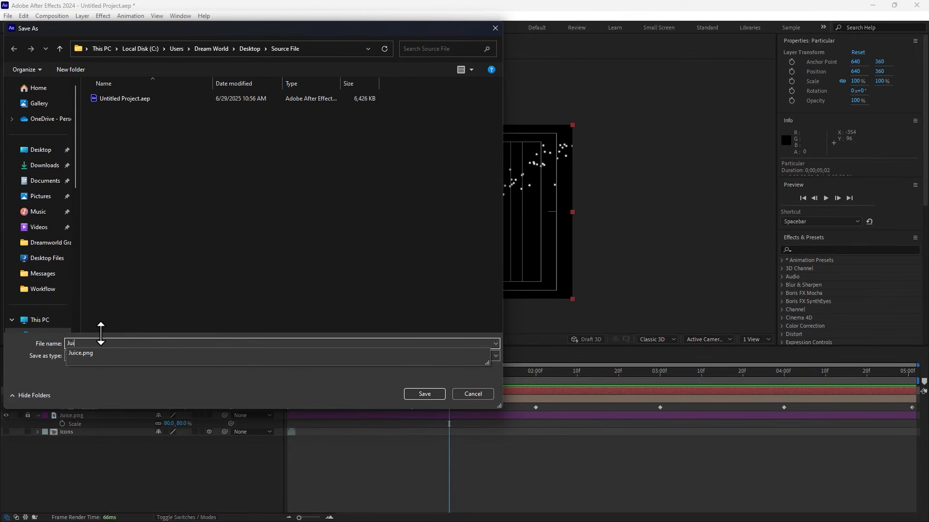
{"action": "type", "text": "ce"}
{"action": "key", "text": "Return"}
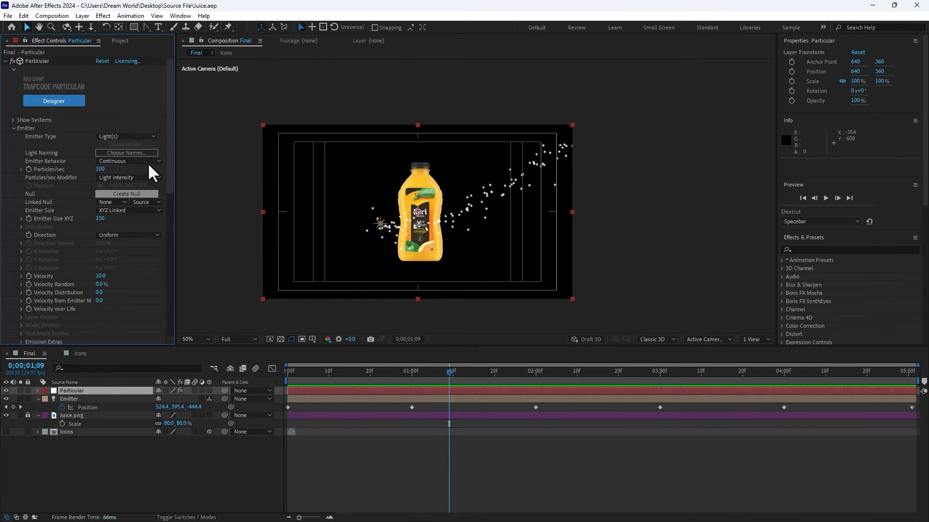
Step: Set Particular's particle type to Sprite, using the Icons layer as sprite with Random - Still Frame time sampling
{"action": "left_click_drag", "start_coordinate": [168, 121], "coordinate": [171, 242]}
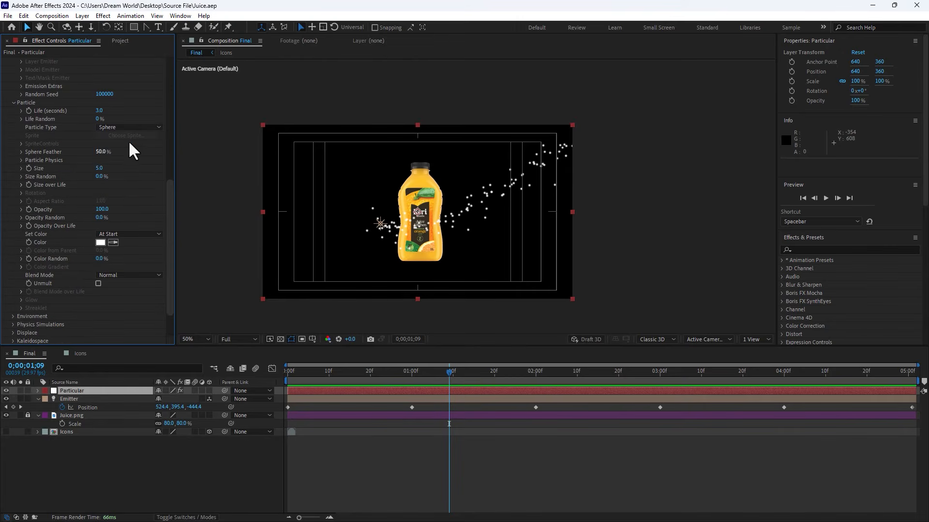
{"action": "left_click", "coordinate": [137, 128]}
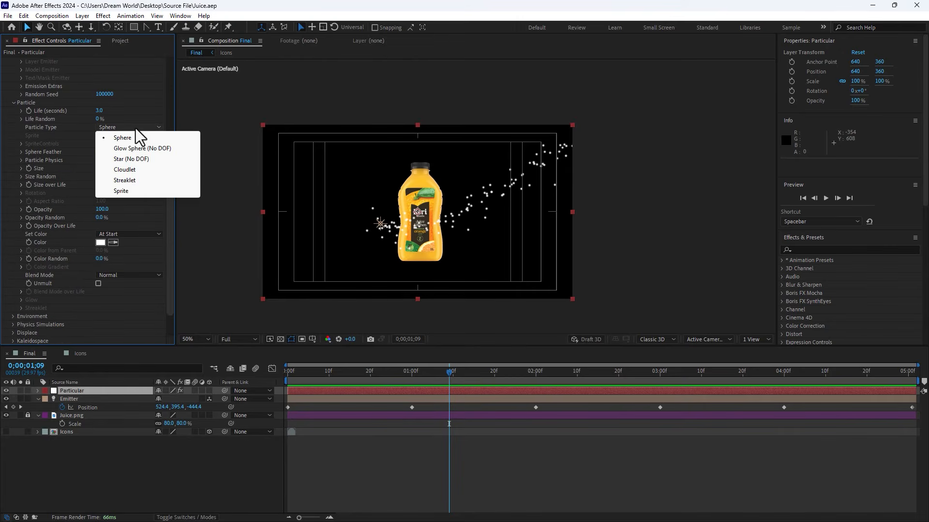
{"action": "left_click", "coordinate": [141, 190]}
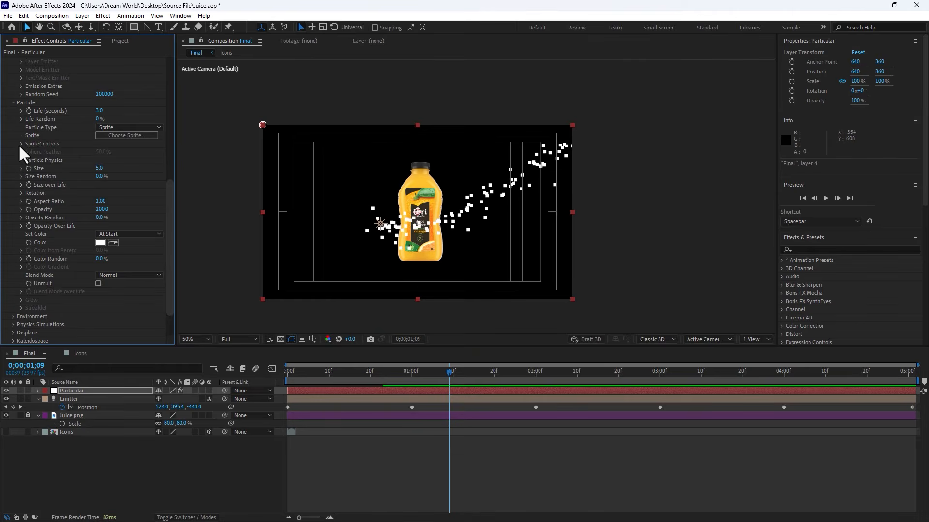
{"action": "left_click", "coordinate": [20, 143]}
{"action": "left_click", "coordinate": [110, 153]}
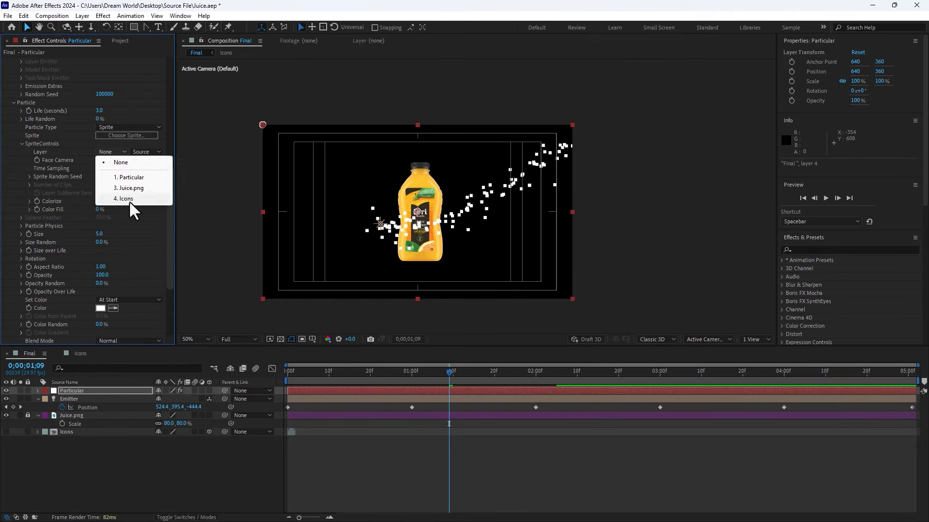
{"action": "left_click", "coordinate": [129, 201]}
{"action": "left_click", "coordinate": [126, 168]}
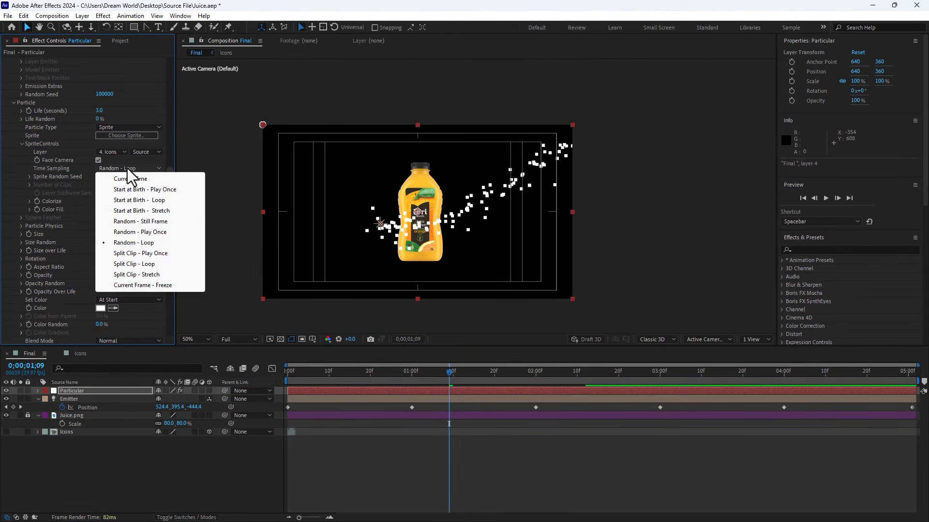
{"action": "left_click", "coordinate": [144, 221]}
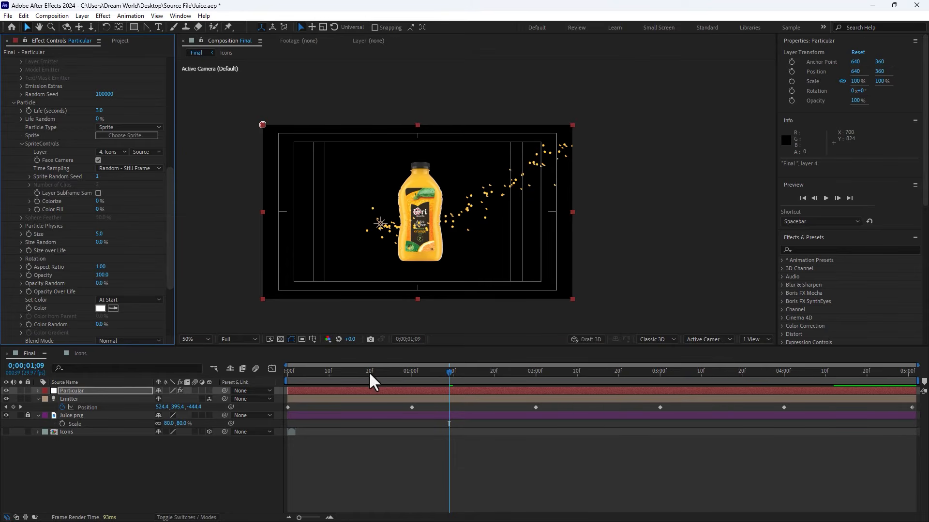
Step: Increase the particle size to 12 and the size random to 54%
{"action": "left_click_drag", "start_coordinate": [368, 371], "coordinate": [619, 370]}
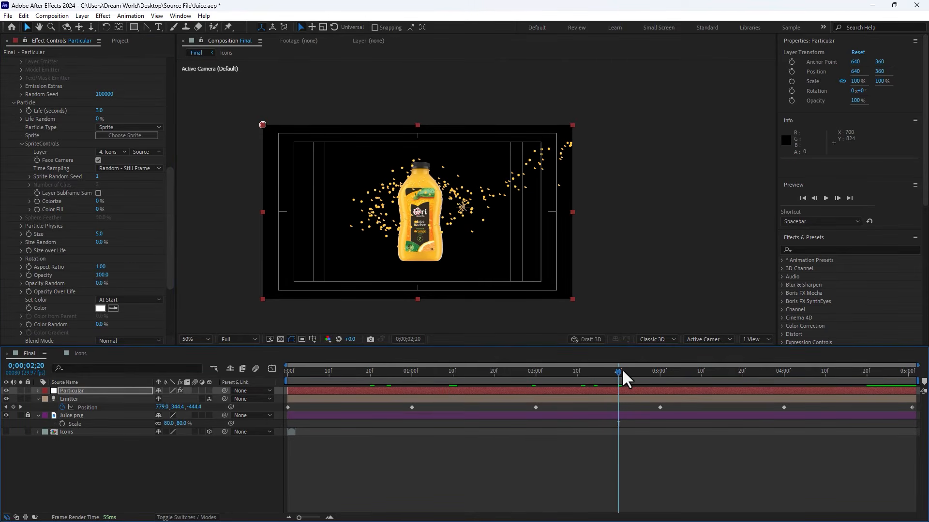
{"action": "left_click_drag", "start_coordinate": [172, 215], "coordinate": [172, 233]}
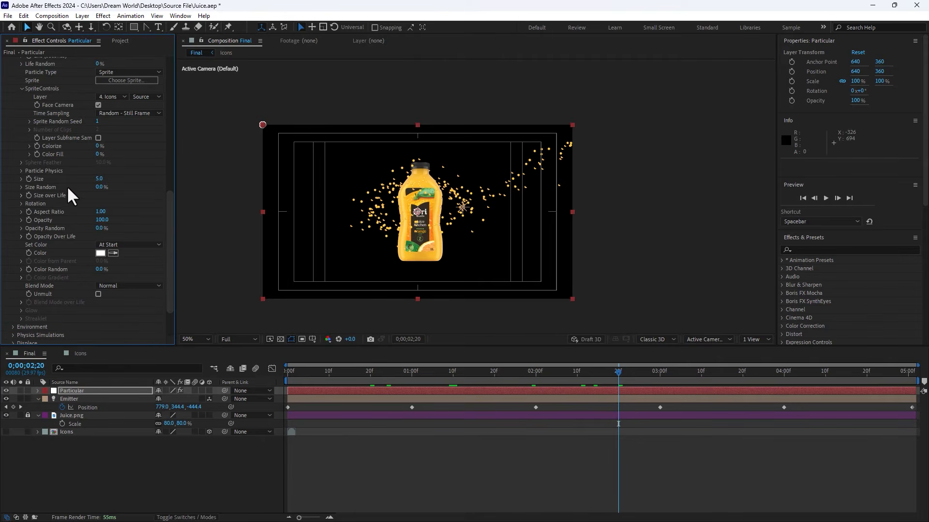
{"action": "left_click_drag", "start_coordinate": [107, 185], "coordinate": [120, 179]}
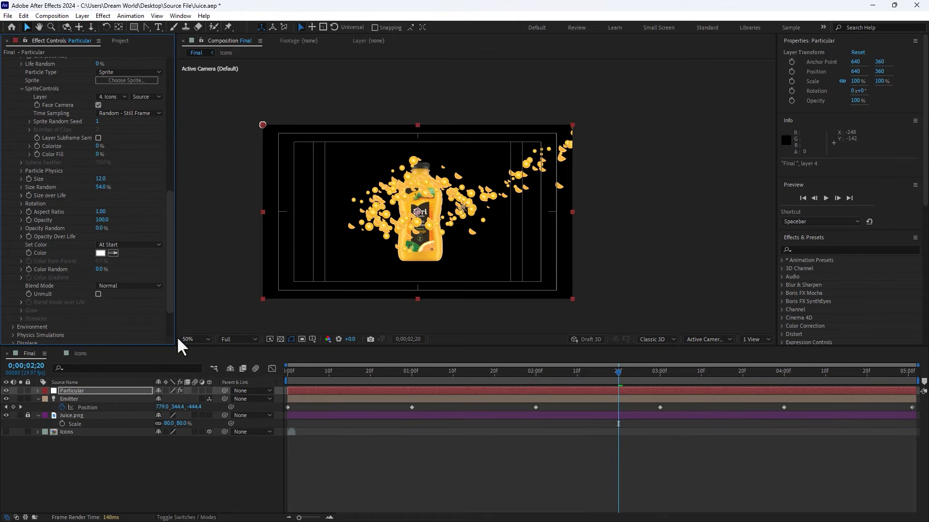
Step: Import leaf-poster.png and add it to the Icons composition
{"action": "left_click", "coordinate": [82, 354]}
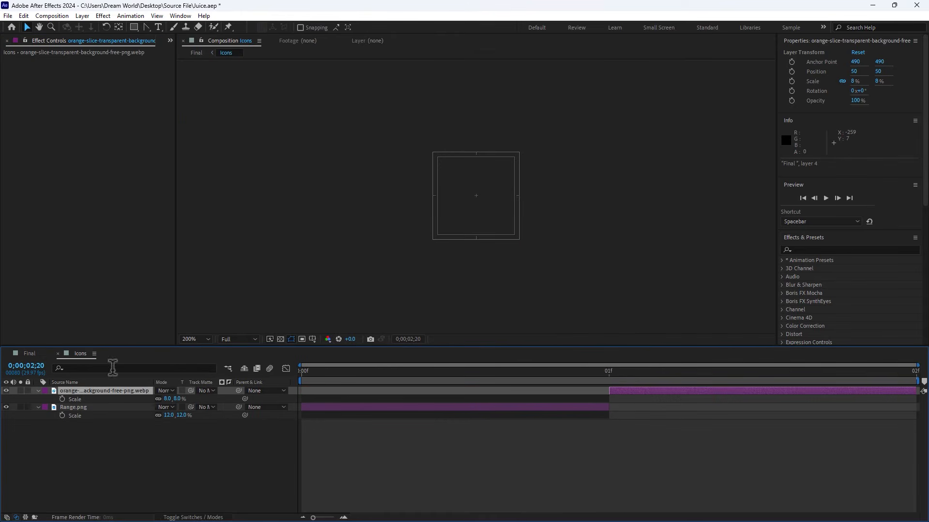
{"action": "left_click", "coordinate": [170, 41]}
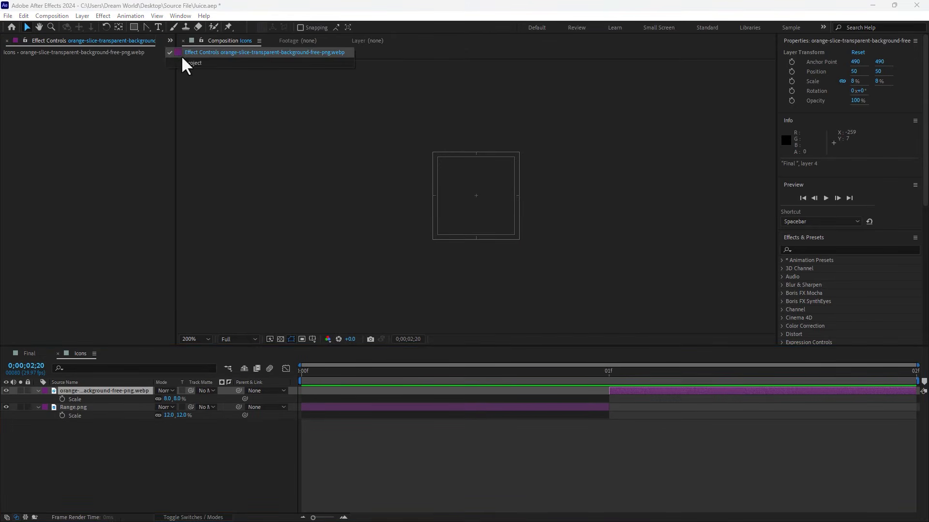
{"action": "left_click", "coordinate": [182, 57]}
{"action": "double_click", "coordinate": [130, 261]}
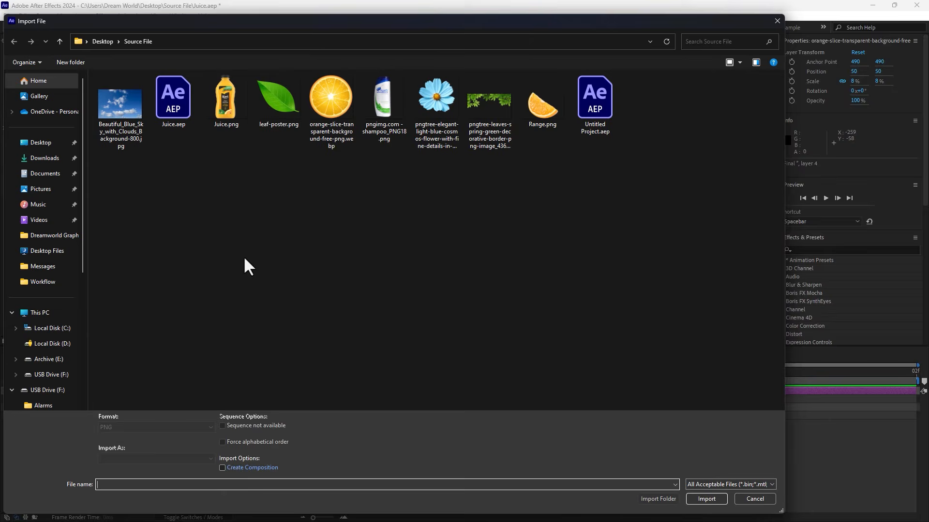
{"action": "double_click", "coordinate": [274, 100]}
{"action": "left_click_drag", "start_coordinate": [72, 175], "coordinate": [235, 394]}
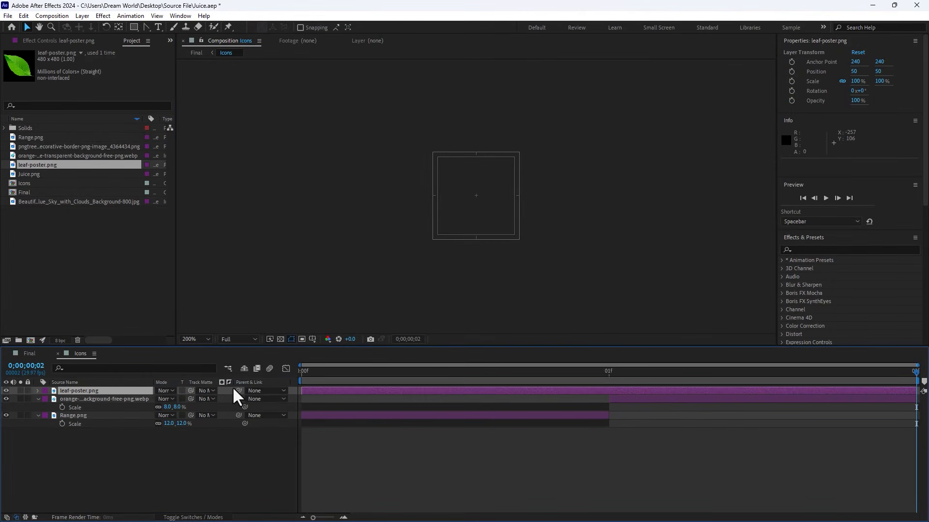
Step: Change the Icons composition's duration to 0;00;00;03
{"action": "key", "text": "ctrl+k"}
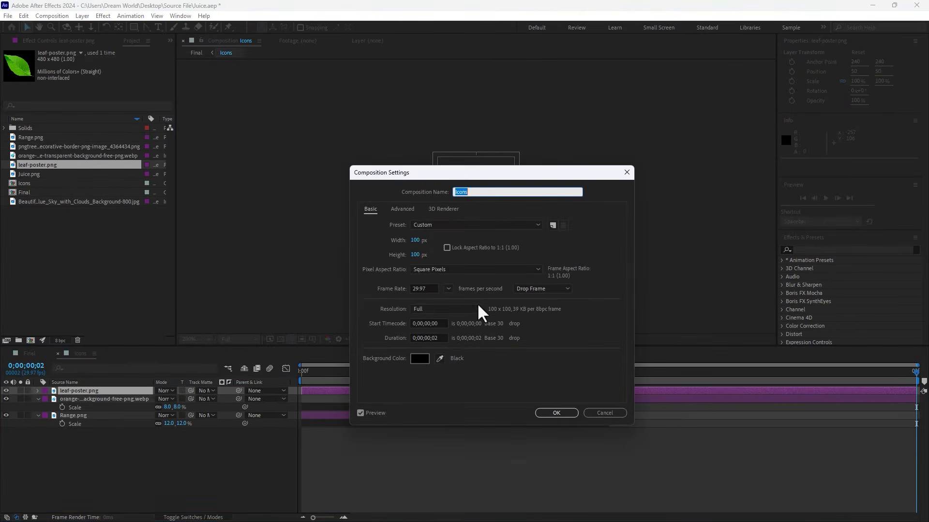
{"action": "left_click", "coordinate": [436, 337]}
{"action": "key", "text": "Return"}
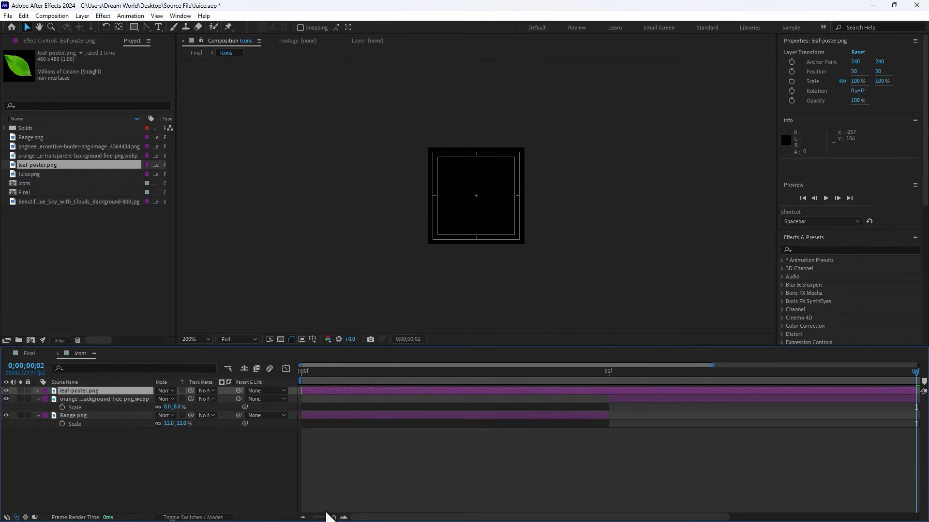
{"action": "left_click_drag", "start_coordinate": [327, 516], "coordinate": [313, 517]}
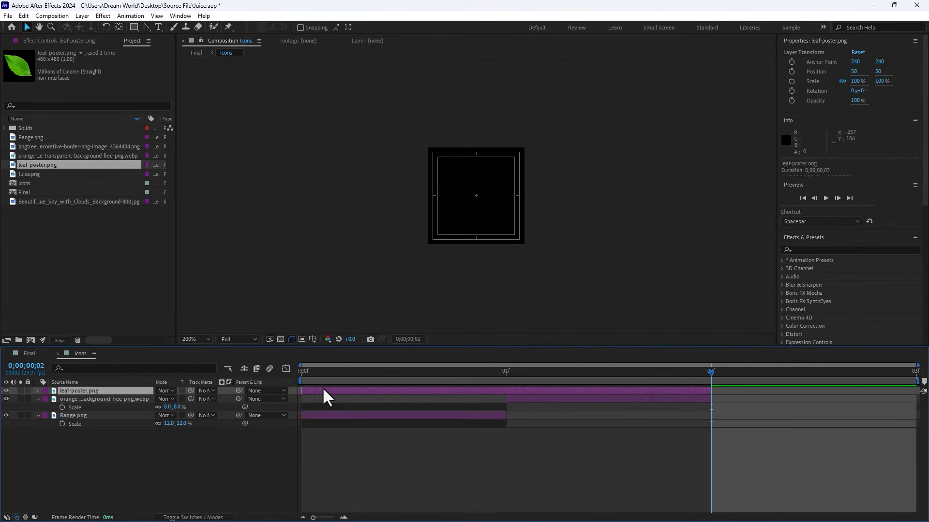
Step: Move the leaf layer to start on the third frame and scale it to 18%
{"action": "left_click_drag", "start_coordinate": [324, 390], "coordinate": [562, 383]}
{"action": "left_click_drag", "start_coordinate": [482, 386], "coordinate": [710, 390]}
{"action": "key", "text": "s"}
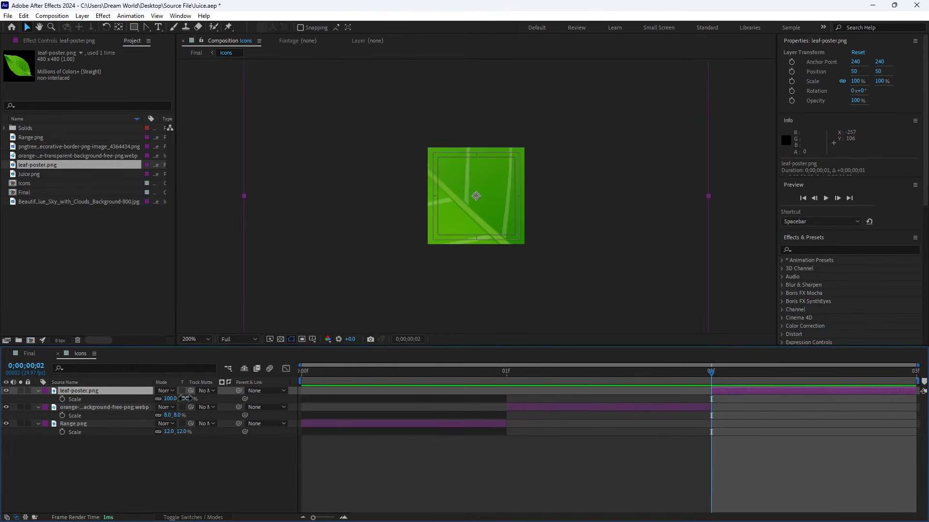
{"action": "left_click_drag", "start_coordinate": [185, 398], "coordinate": [153, 406]}
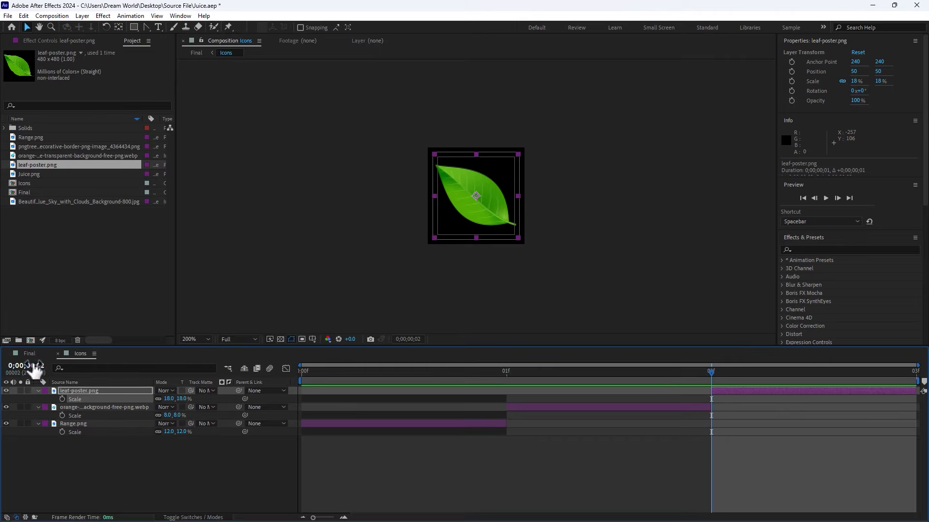
Step: Scrub through the Final composition to preview the sprite particles
{"action": "left_click", "coordinate": [30, 353]}
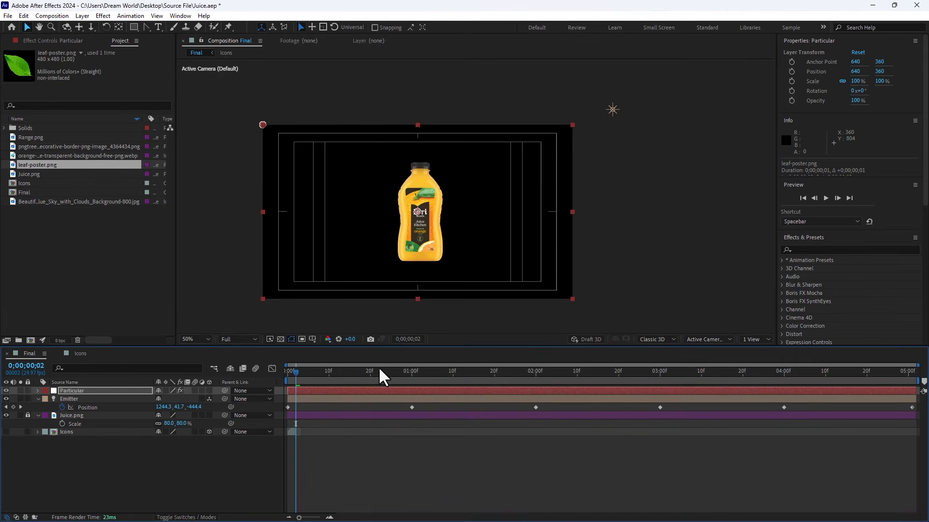
{"action": "left_click_drag", "start_coordinate": [378, 367], "coordinate": [579, 363]}
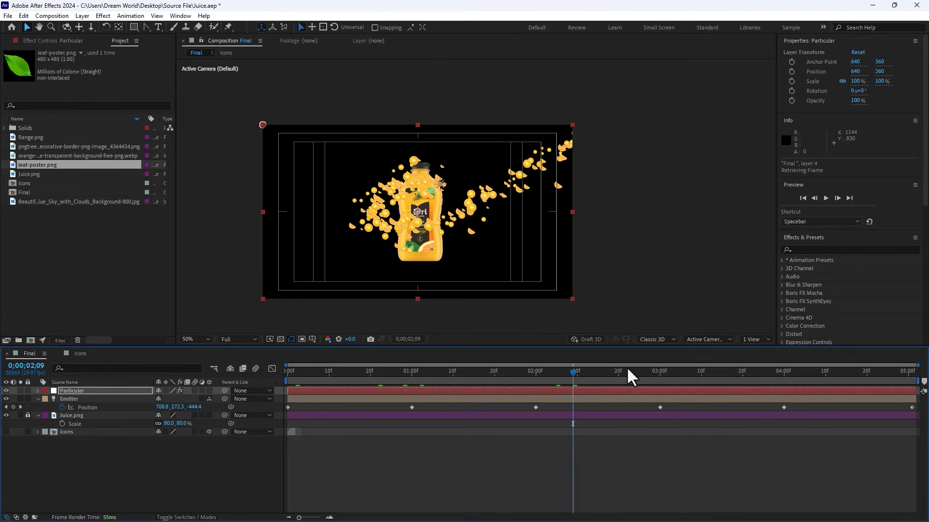
{"action": "left_click_drag", "start_coordinate": [629, 367], "coordinate": [678, 368]}
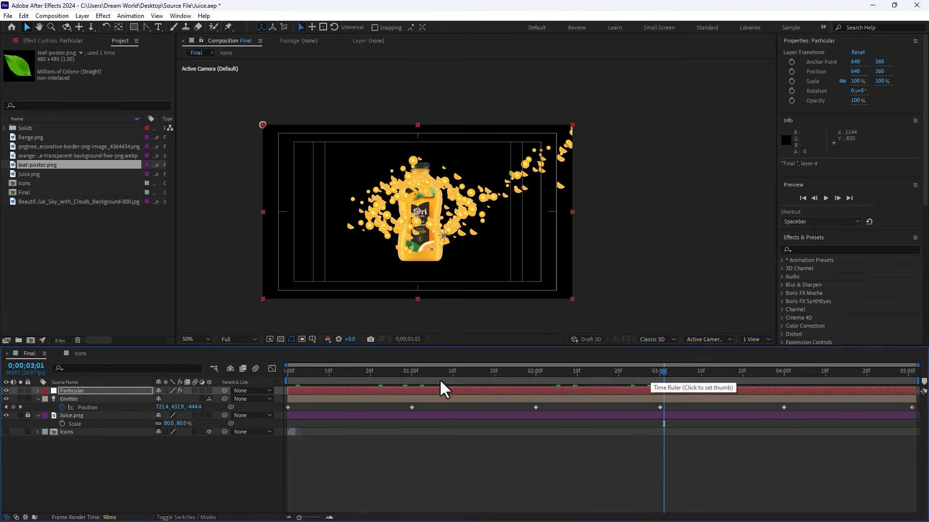
Step: Delete the Range.png layer from the Icons composition
{"action": "left_click", "coordinate": [77, 353]}
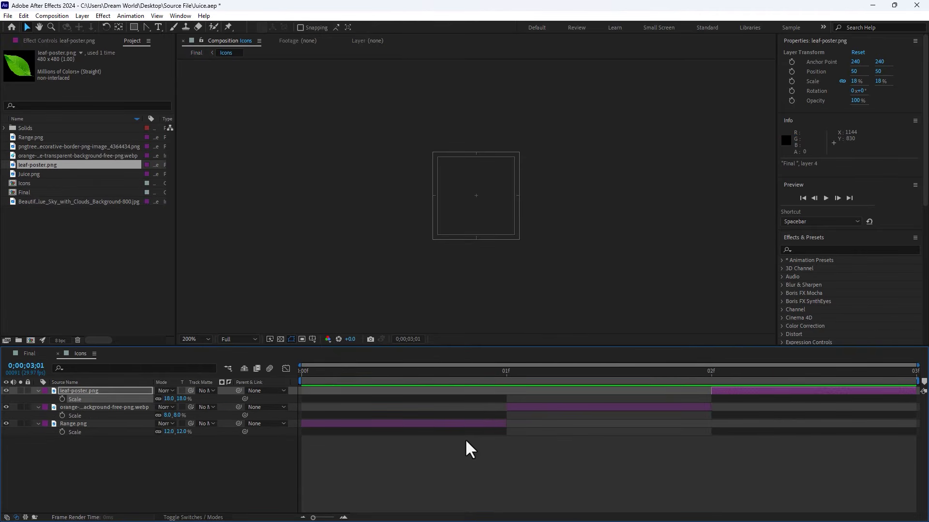
{"action": "left_click", "coordinate": [501, 379]}
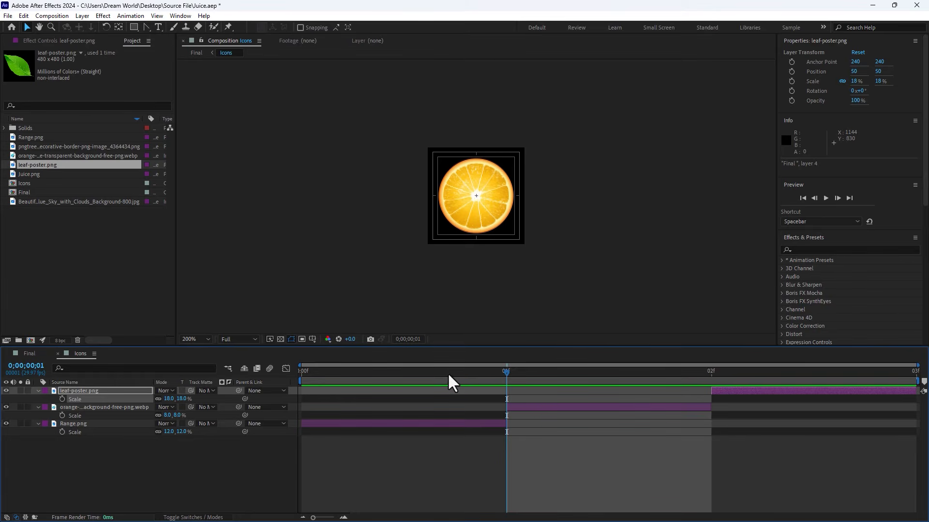
{"action": "left_click", "coordinate": [382, 377]}
{"action": "left_click", "coordinate": [483, 424]}
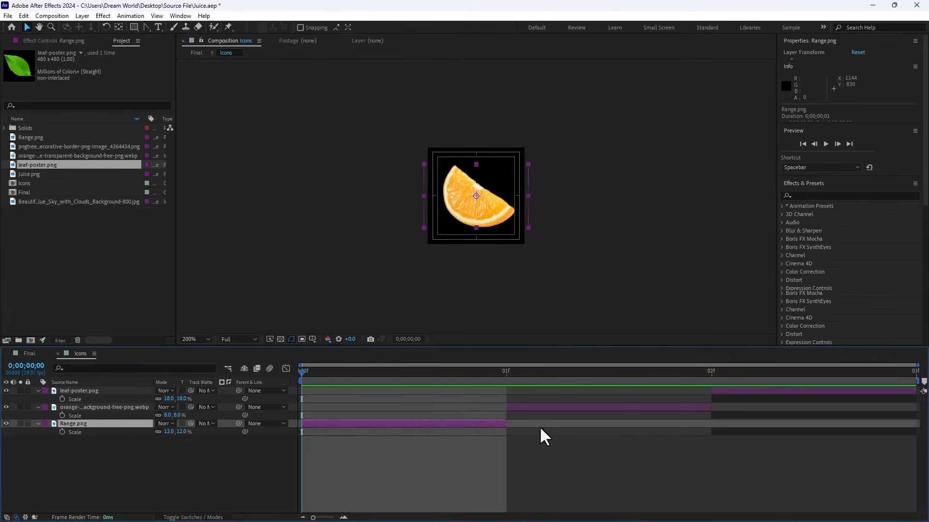
{"action": "key", "text": "Delete"}
Step: Duplicate the leaf layer and move the copy to the first frame, then return to Final
{"action": "left_click", "coordinate": [736, 390]}
{"action": "key", "text": "ctrl+d"}
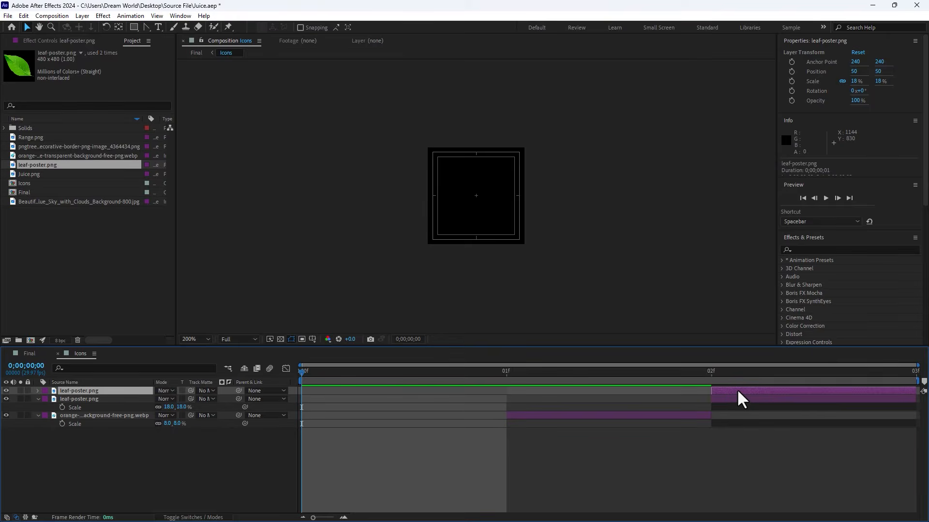
{"action": "left_click_drag", "start_coordinate": [736, 390], "coordinate": [369, 415]}
{"action": "left_click", "coordinate": [18, 357]}
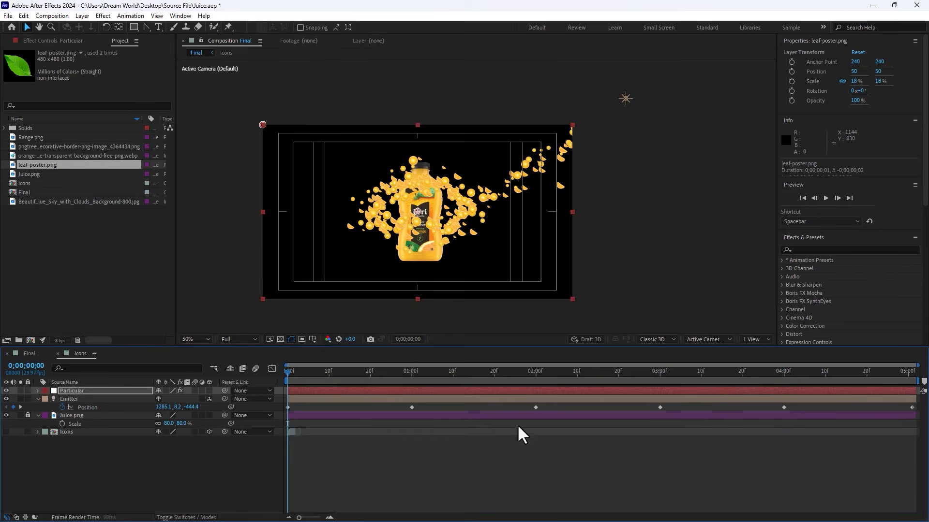
Step: Apply the Linear Slope curve preset to Particular's Size over Life
{"action": "left_click", "coordinate": [568, 376]}
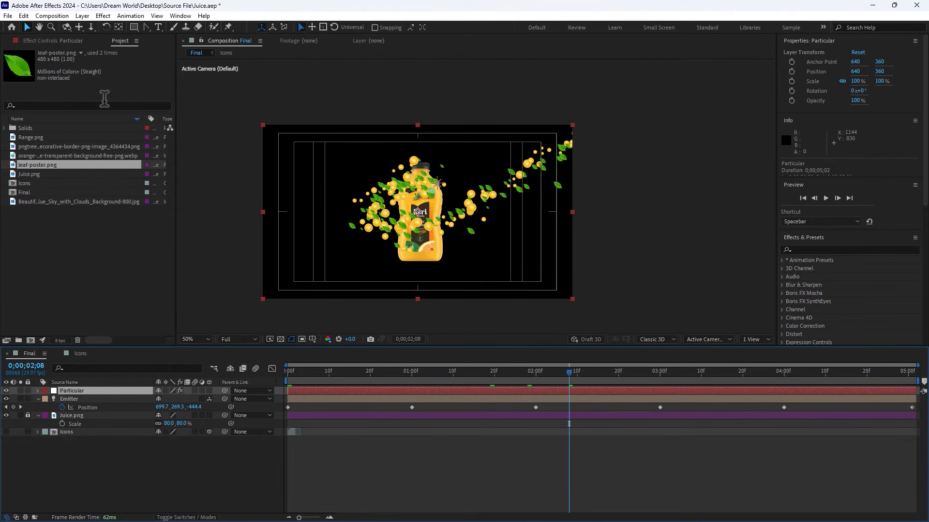
{"action": "left_click", "coordinate": [64, 41]}
{"action": "left_click_drag", "start_coordinate": [170, 150], "coordinate": [172, 216]}
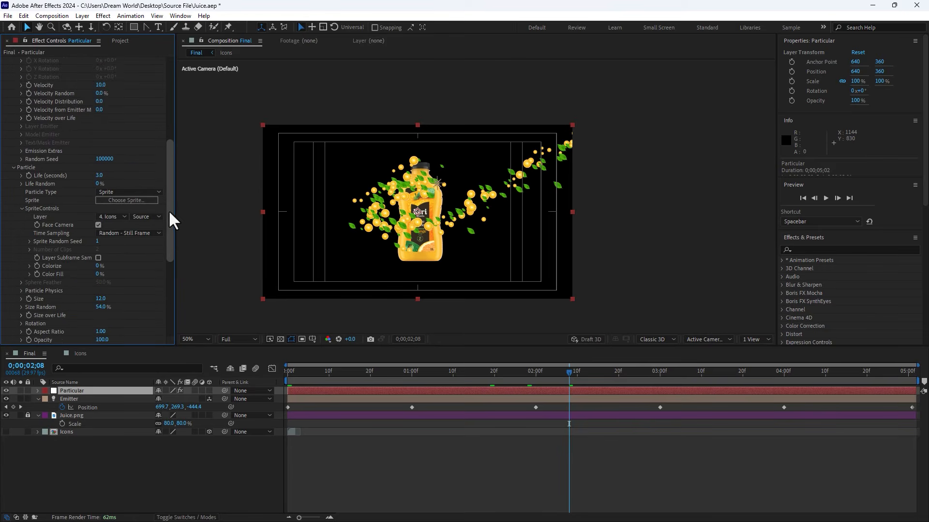
{"action": "scroll", "coordinate": [114, 303], "scroll_direction": "down", "scroll_amount": 2}
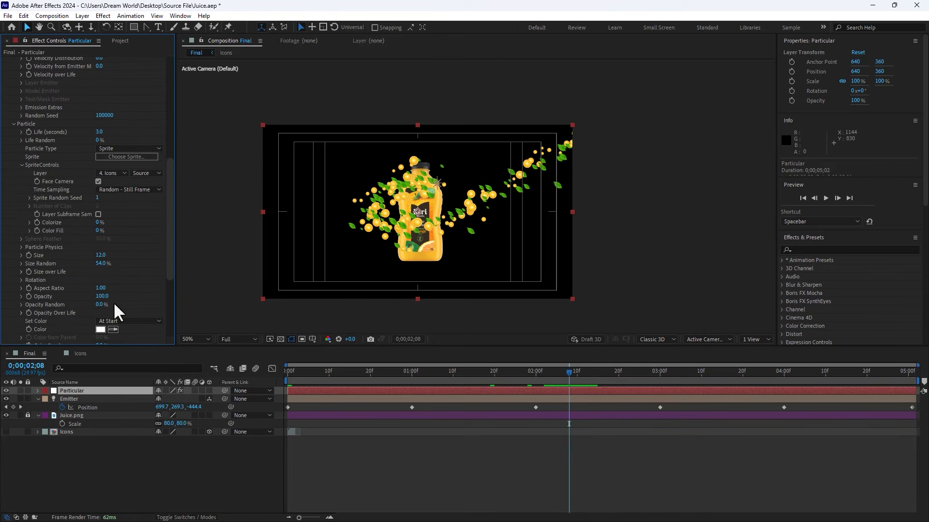
{"action": "left_click", "coordinate": [19, 271]}
{"action": "scroll", "coordinate": [77, 297], "scroll_direction": "down", "scroll_amount": 3}
{"action": "left_click", "coordinate": [47, 335]}
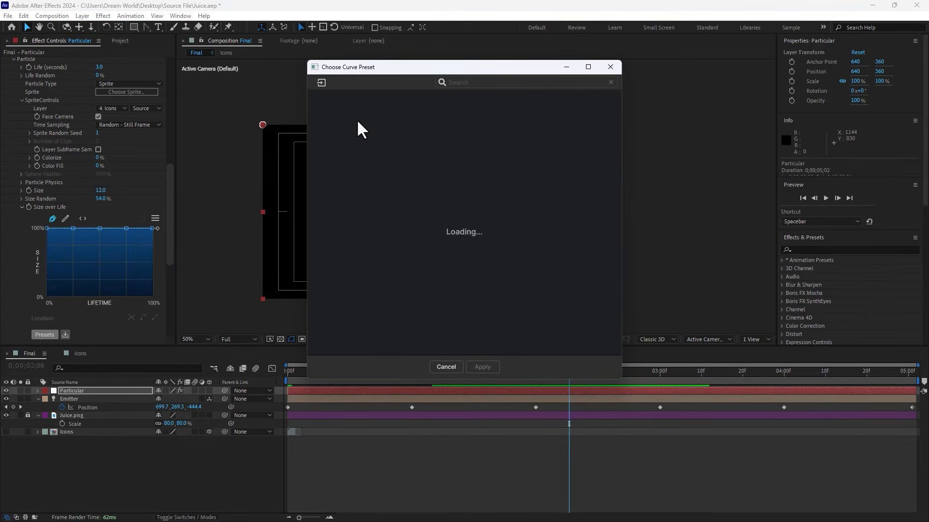
{"action": "left_click", "coordinate": [342, 146]}
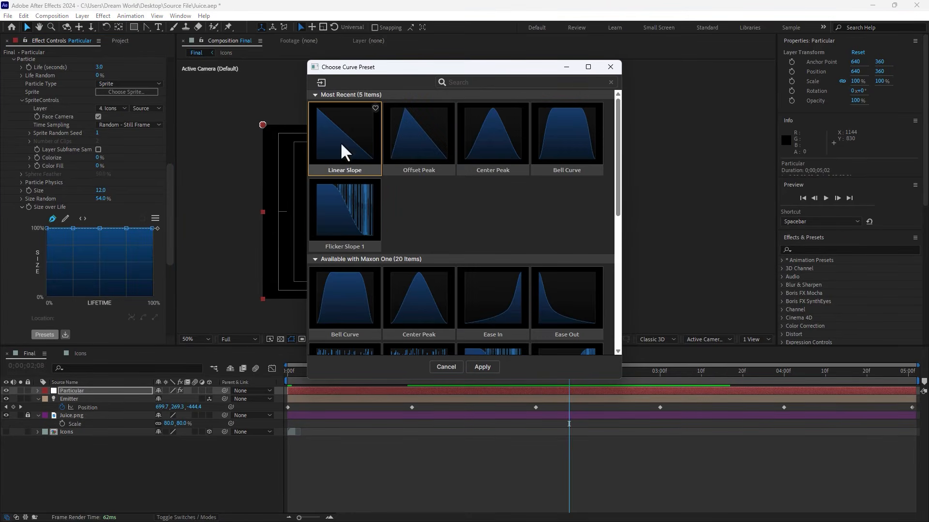
{"action": "left_click", "coordinate": [491, 368]}
Step: Apply the Linear Slope curve preset to Particular's Opacity over Life
{"action": "scroll", "coordinate": [129, 176], "scroll_direction": "down", "scroll_amount": 4}
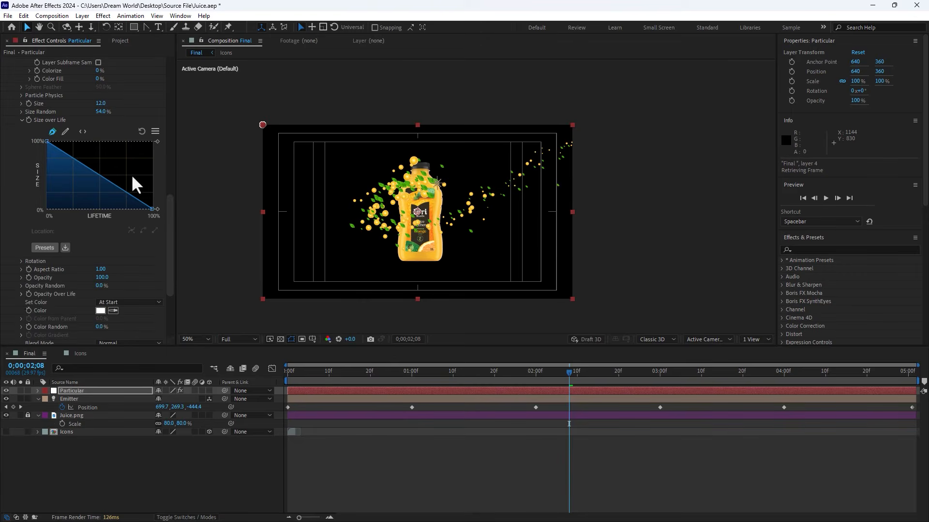
{"action": "left_click", "coordinate": [22, 294]}
{"action": "scroll", "coordinate": [44, 323], "scroll_direction": "down", "scroll_amount": 4}
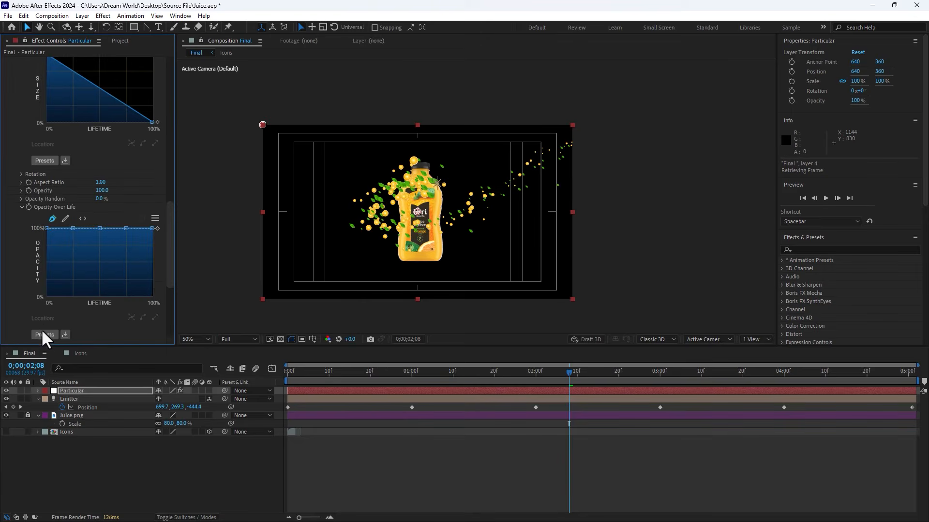
{"action": "left_click", "coordinate": [43, 331]}
{"action": "left_click", "coordinate": [344, 135]}
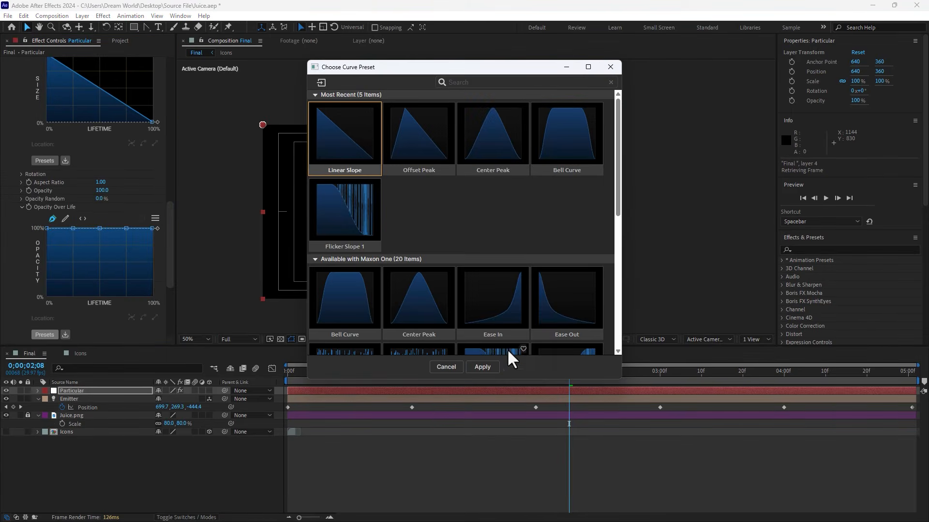
{"action": "left_click", "coordinate": [492, 368]}
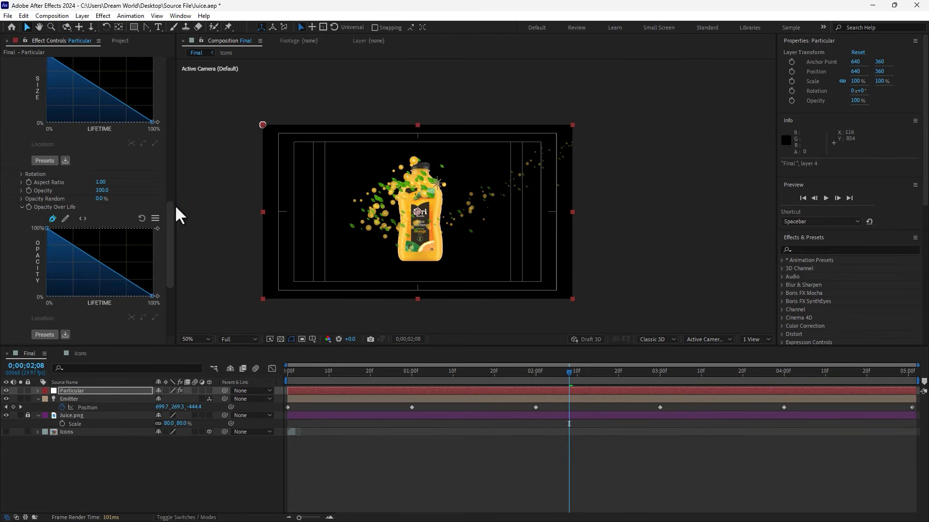
Step: Set Particular's rotation values, including Rotate Z, Random Rotation, Degrees/sec Z and Random Speed Rotate, to 3
{"action": "left_click_drag", "start_coordinate": [170, 207], "coordinate": [159, 135]}
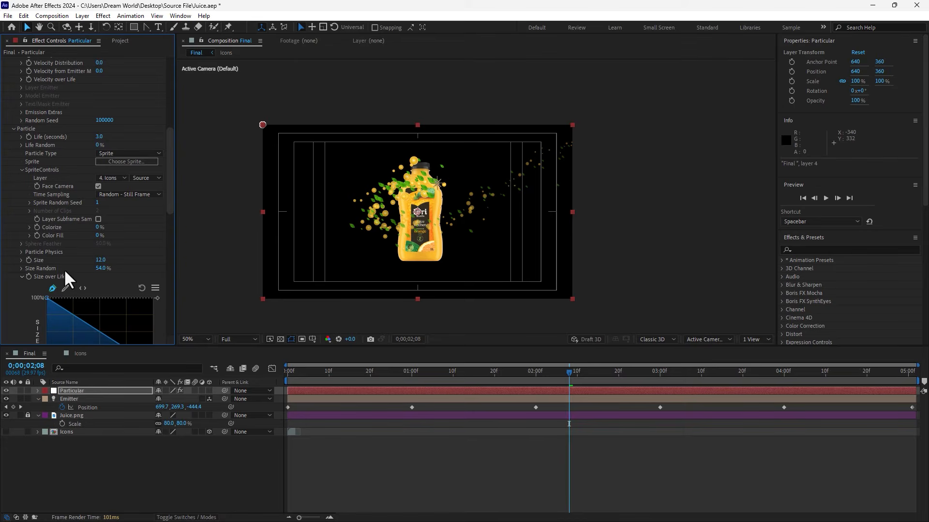
{"action": "scroll", "coordinate": [135, 234], "scroll_direction": "down", "scroll_amount": 8}
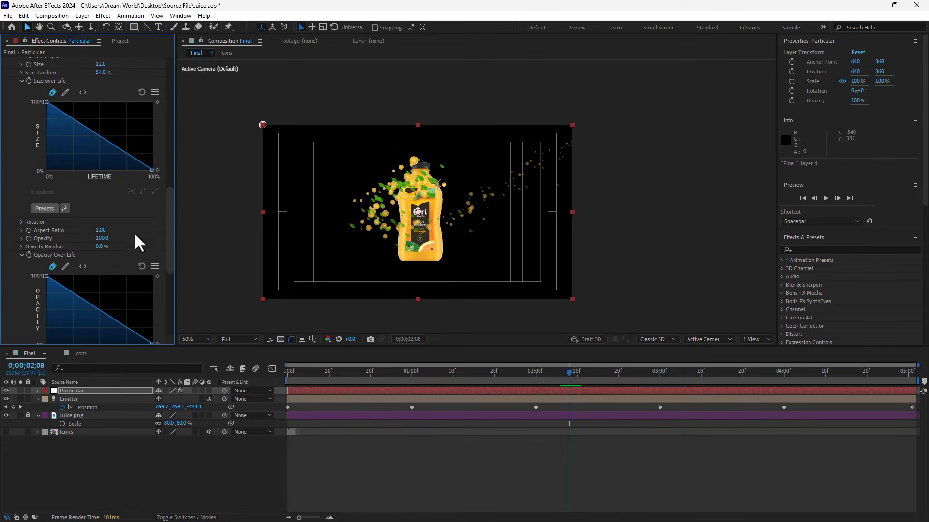
{"action": "scroll", "coordinate": [19, 282], "scroll_direction": "down", "scroll_amount": 8}
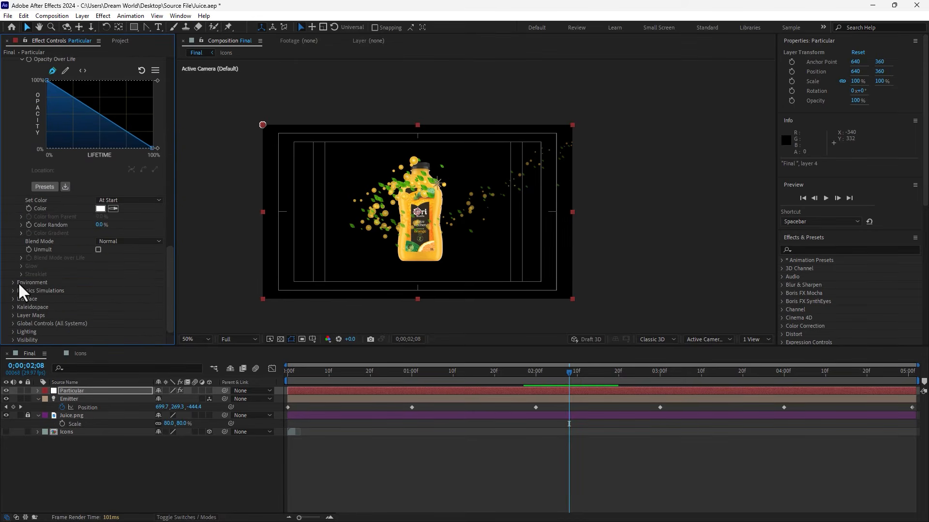
{"action": "scroll", "coordinate": [39, 280], "scroll_direction": "up", "scroll_amount": 5}
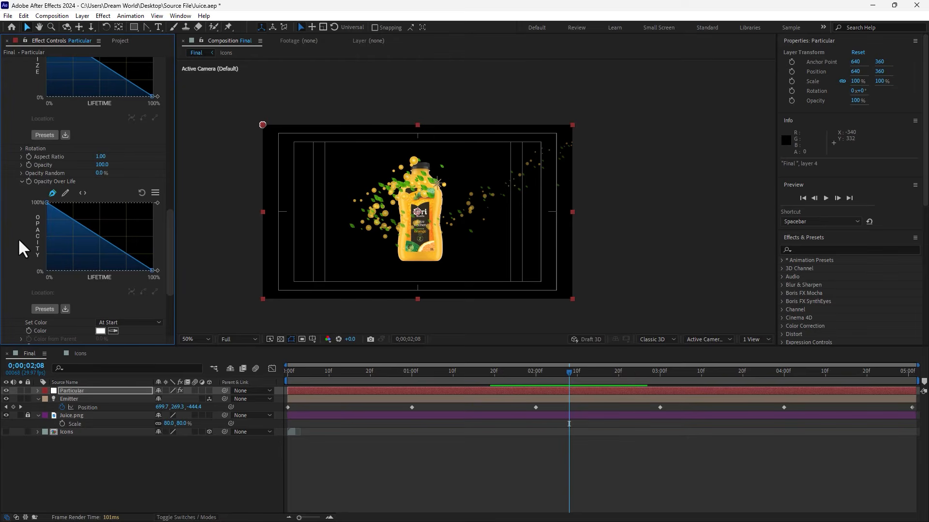
{"action": "left_click", "coordinate": [21, 149]}
{"action": "left_click", "coordinate": [99, 156]}
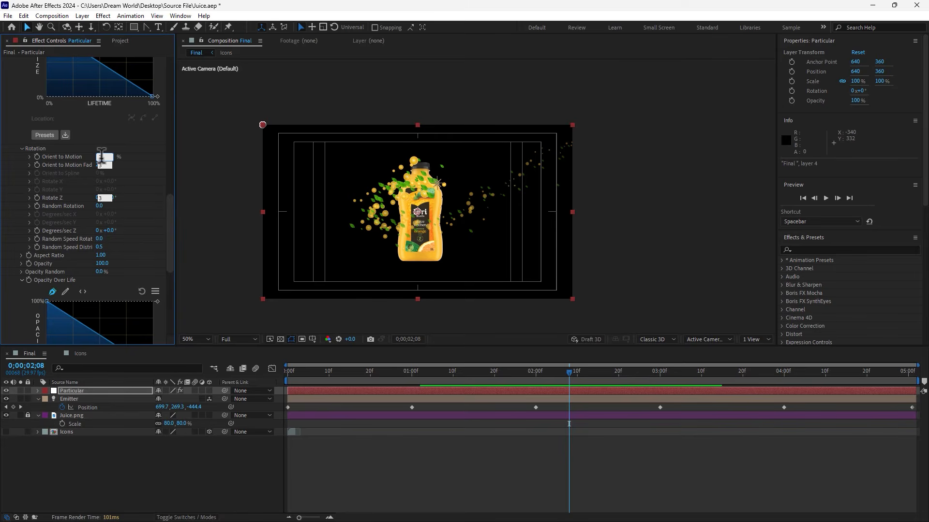
{"action": "key", "text": "Tab"}
{"action": "type", "text": "3"}
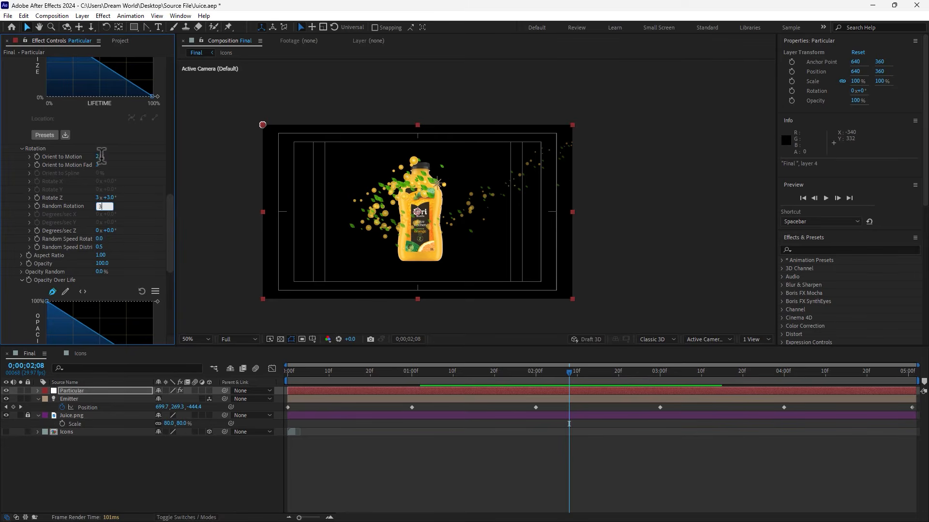
{"action": "key", "text": "Tab"}
{"action": "type", "text": "33"}
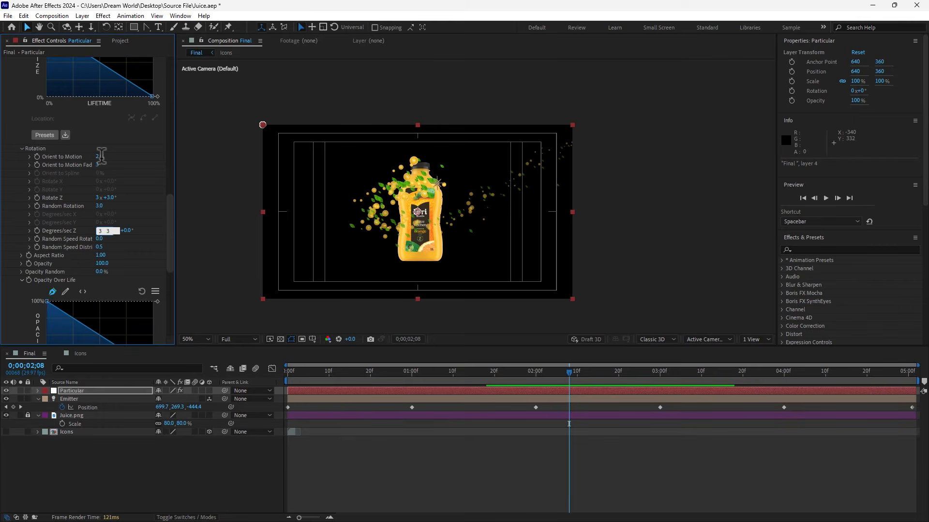
{"action": "key", "text": "Tab"}
{"action": "type", "text": "3"}
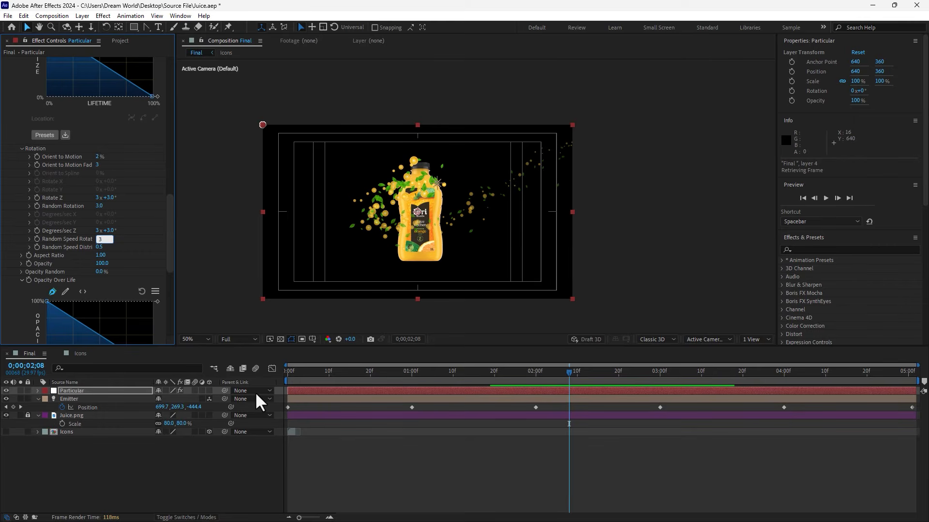
{"action": "key", "text": "Return"}
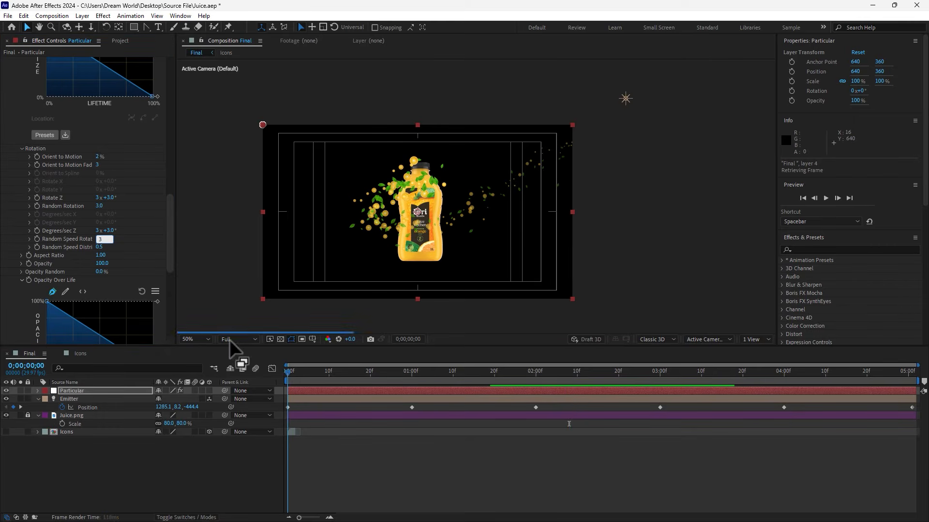
Step: Play and scrub through the Final composition from the start to preview the rotating particles
{"action": "key", "text": "Home"}
{"action": "left_click", "coordinate": [194, 339]}
{"action": "left_click", "coordinate": [193, 350]}
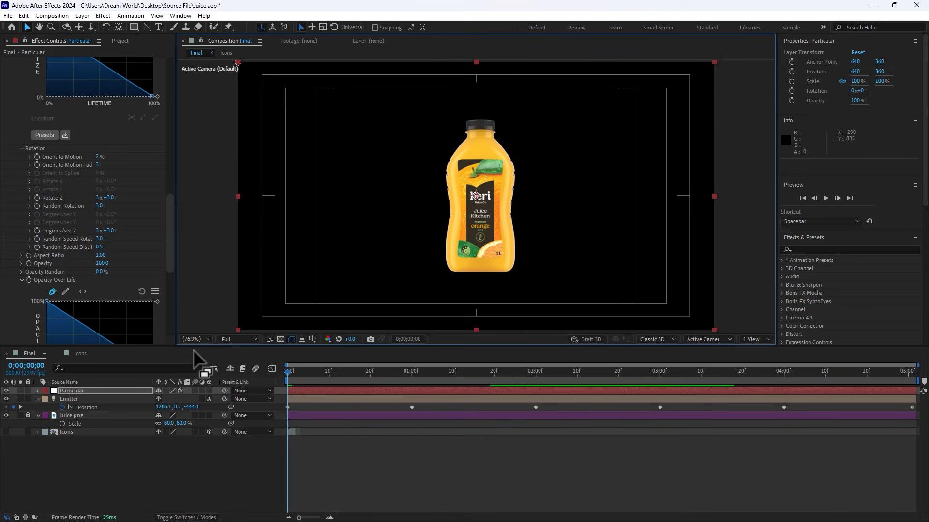
{"action": "key", "text": "space"}
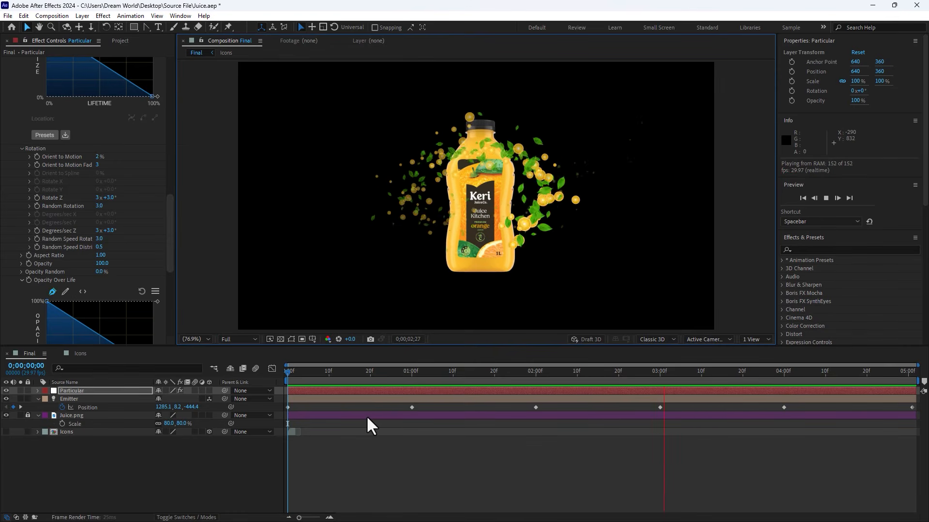
{"action": "left_click", "coordinate": [512, 372]}
{"action": "left_click", "coordinate": [645, 371]}
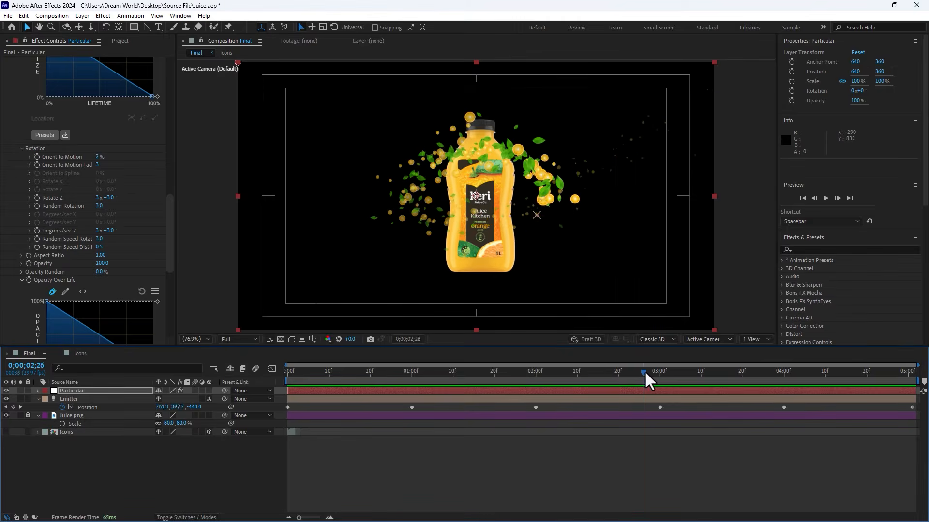
{"action": "left_click_drag", "start_coordinate": [645, 371], "coordinate": [649, 371]}
Step: Set Particular's rotation values, including Orient to Motion, Rotate Z, Random Rotation and Degrees/sec Z, to 1
{"action": "left_click", "coordinate": [101, 157]}
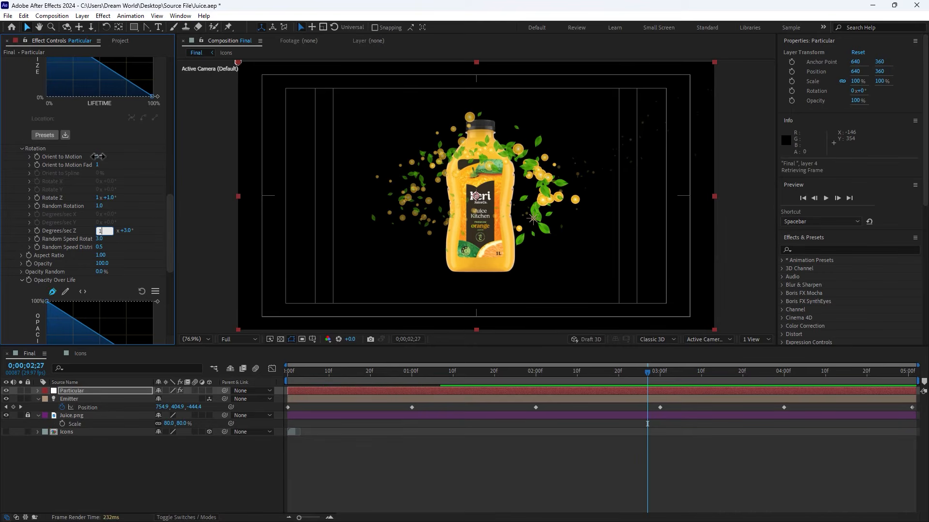
{"action": "key", "text": "Tab"}
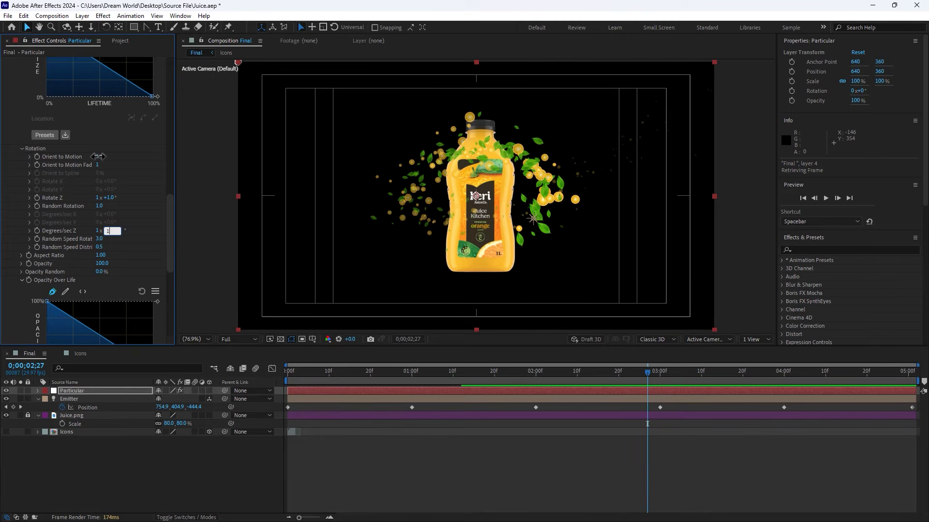
{"action": "key", "text": "Tab"}
{"action": "type", "text": "1"}
{"action": "key", "text": "Return"}
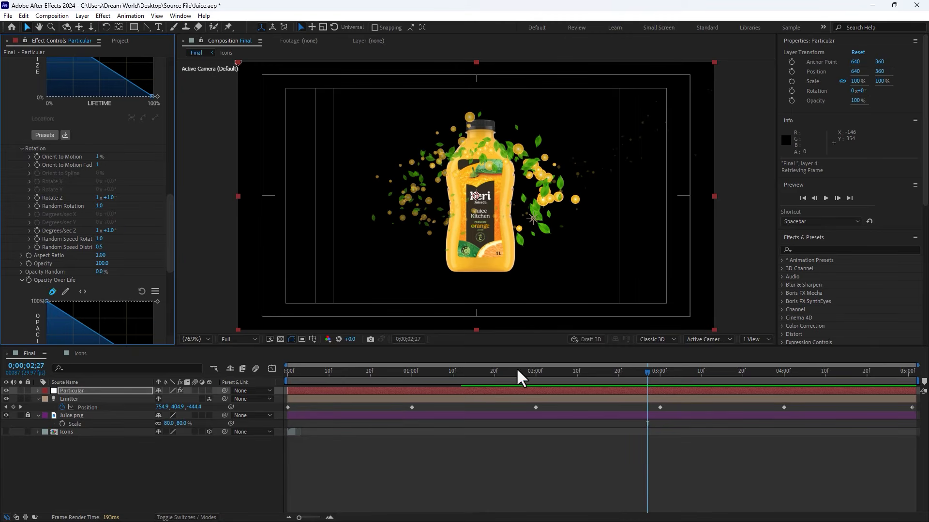
Step: At about 3;13, create a red solid layer named Mask and hide it
{"action": "left_click", "coordinate": [581, 371]}
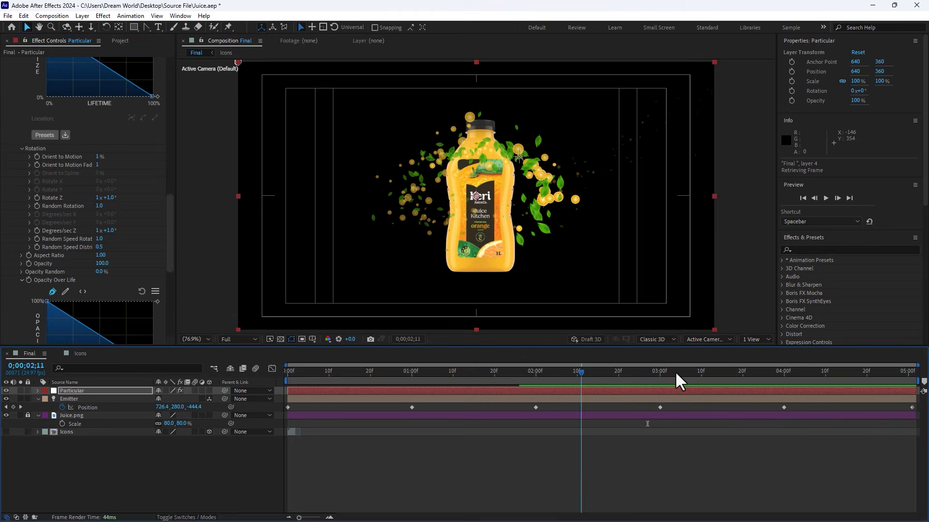
{"action": "left_click_drag", "start_coordinate": [676, 374], "coordinate": [713, 372]}
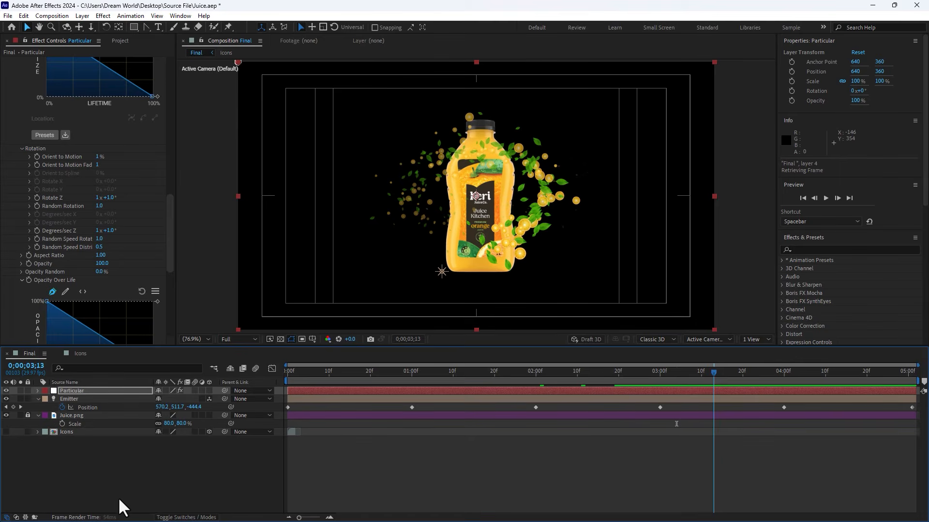
{"action": "left_click", "coordinate": [170, 477]}
{"action": "key", "text": "ctrl+y"}
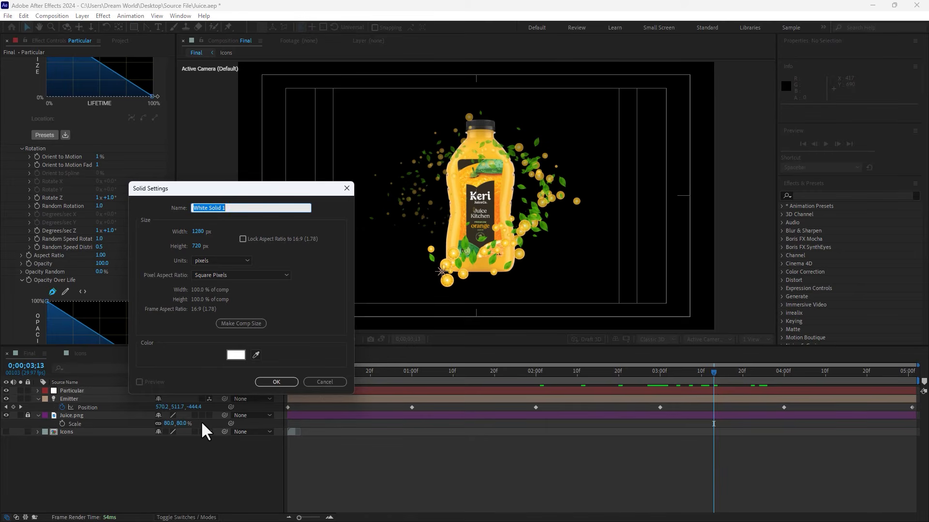
{"action": "type", "text": "Mask"}
{"action": "left_click", "coordinate": [235, 356]}
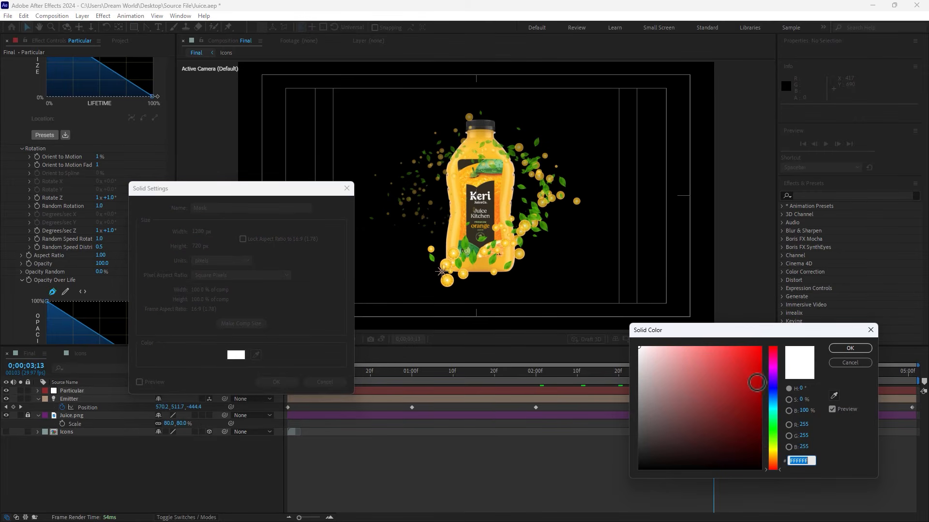
{"action": "left_click_drag", "start_coordinate": [723, 434], "coordinate": [810, 319]}
{"action": "left_click", "coordinate": [850, 348]}
{"action": "left_click", "coordinate": [278, 382]}
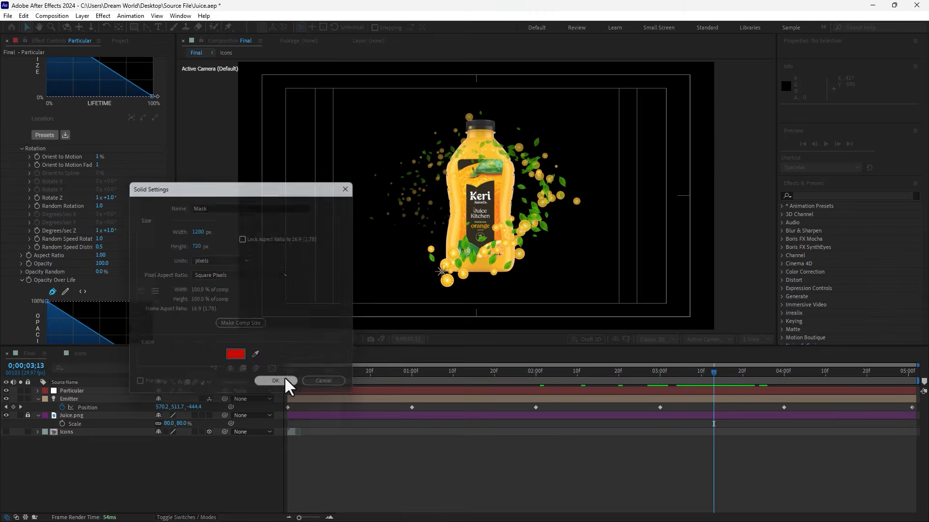
{"action": "left_click", "coordinate": [6, 390]}
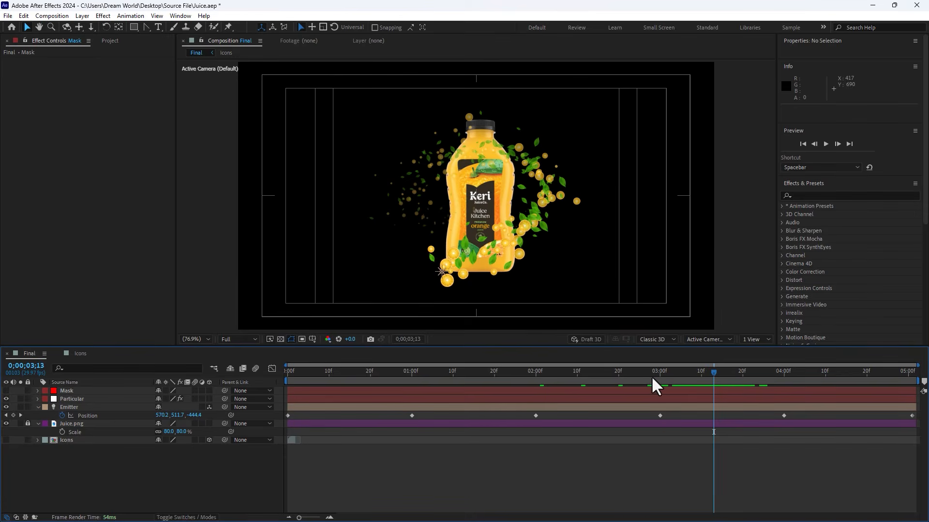
{"action": "left_click", "coordinate": [718, 376]}
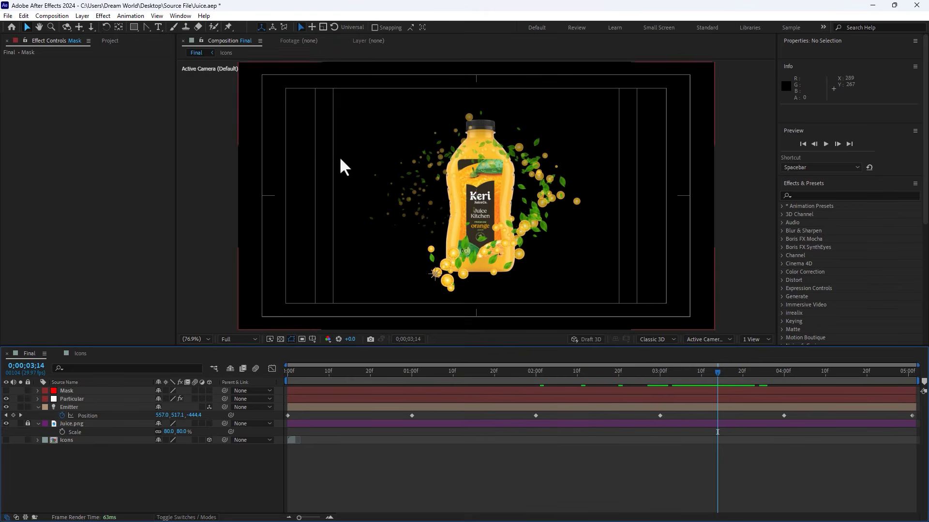
{"action": "left_click", "coordinate": [146, 27]}
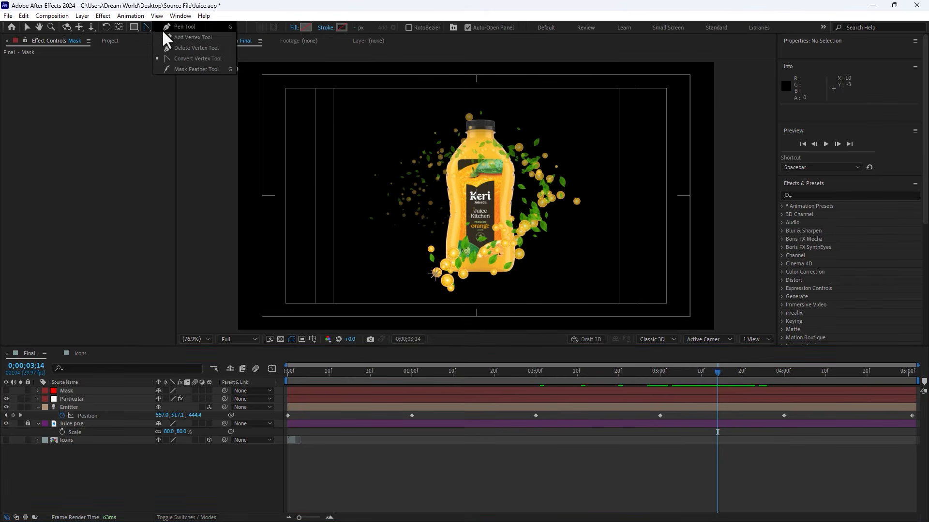
{"action": "left_click", "coordinate": [163, 29]}
{"action": "scroll", "coordinate": [478, 235], "scroll_direction": "up", "scroll_amount": 1}
{"action": "left_click_drag", "start_coordinate": [507, 292], "coordinate": [500, 202]}
{"action": "scroll", "coordinate": [499, 202], "scroll_direction": "up", "scroll_amount": 2}
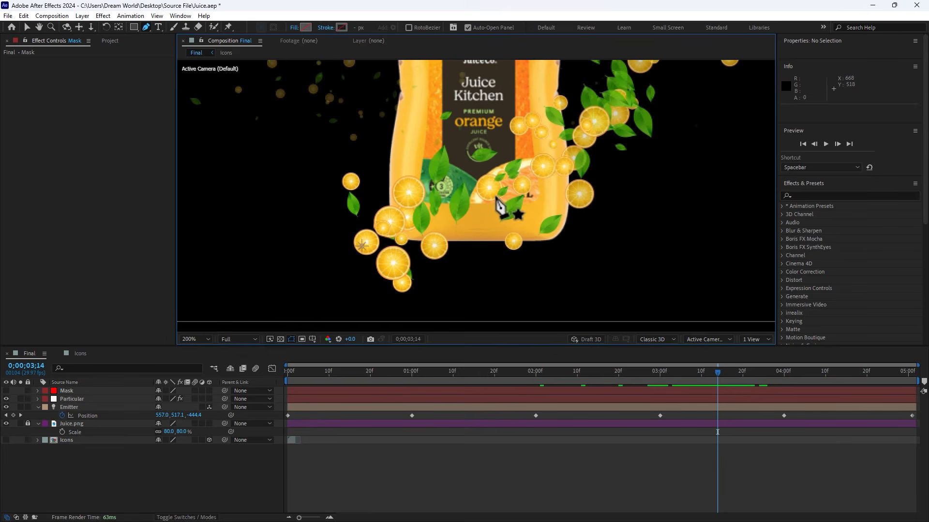
{"action": "left_click", "coordinate": [559, 66]}
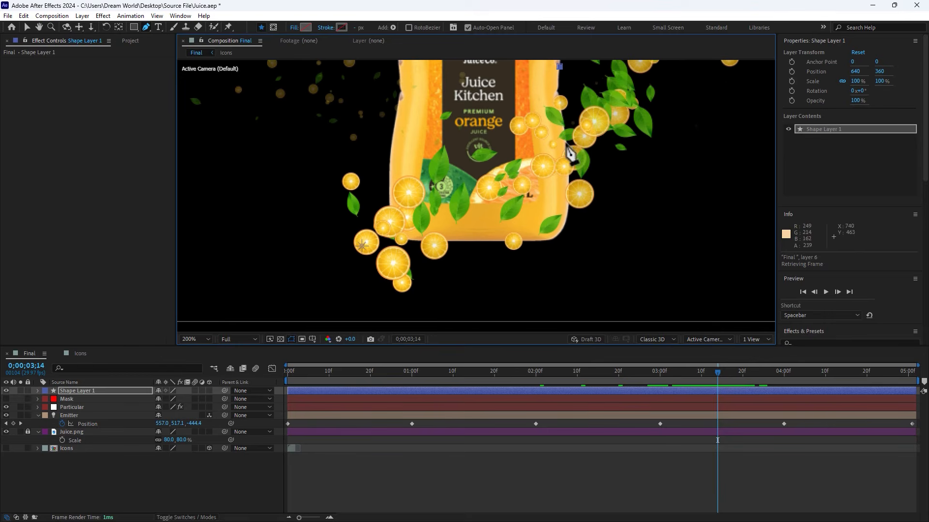
{"action": "left_click_drag", "start_coordinate": [566, 144], "coordinate": [568, 166]}
{"action": "left_click_drag", "start_coordinate": [563, 227], "coordinate": [525, 242]}
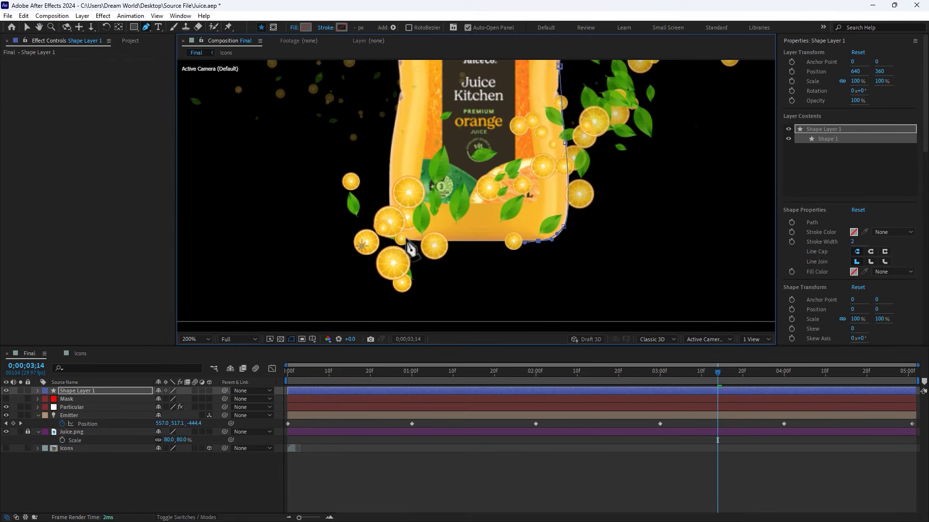
{"action": "left_click_drag", "start_coordinate": [400, 239], "coordinate": [388, 237]}
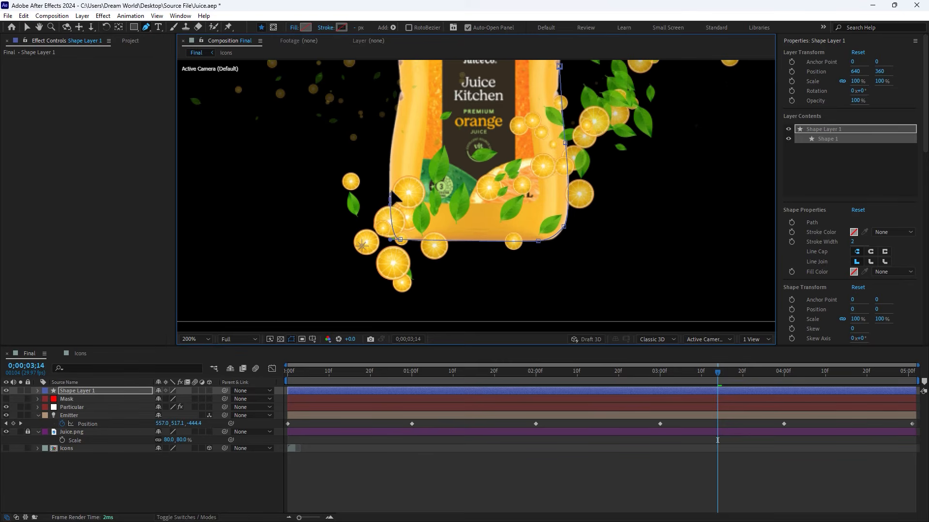
{"action": "left_click_drag", "start_coordinate": [391, 199], "coordinate": [389, 180]}
{"action": "scroll", "coordinate": [390, 180], "scroll_direction": "up", "scroll_amount": 3}
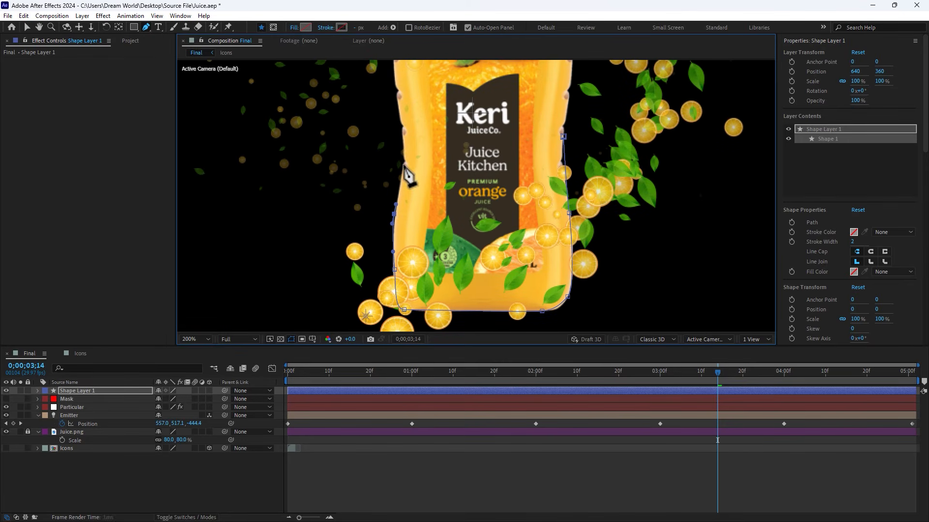
{"action": "left_click_drag", "start_coordinate": [403, 164], "coordinate": [403, 155]}
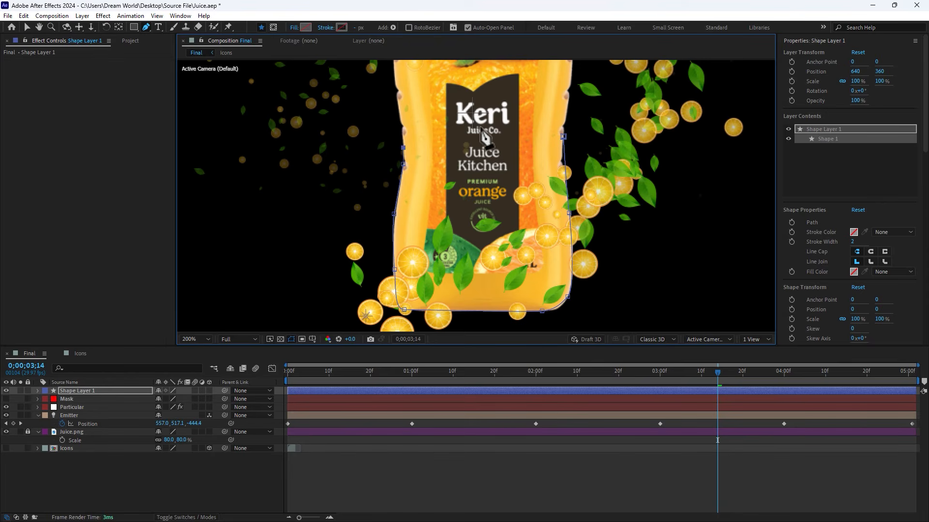
{"action": "left_click_drag", "start_coordinate": [482, 124], "coordinate": [511, 119]}
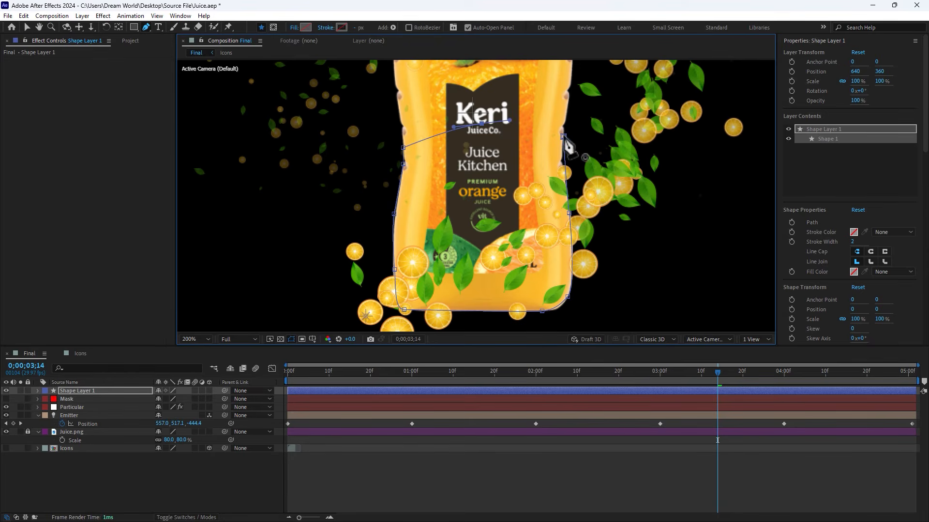
{"action": "left_click", "coordinate": [563, 137]}
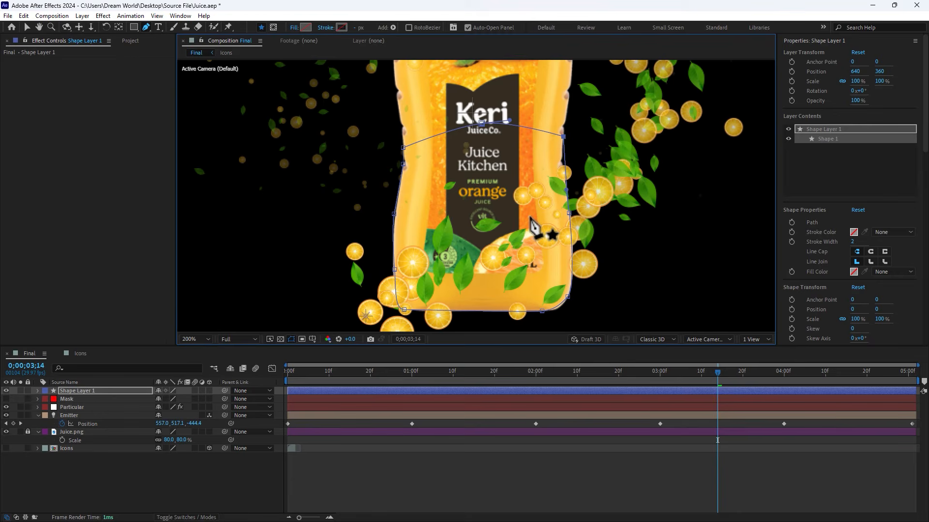
{"action": "left_click", "coordinate": [546, 312]}
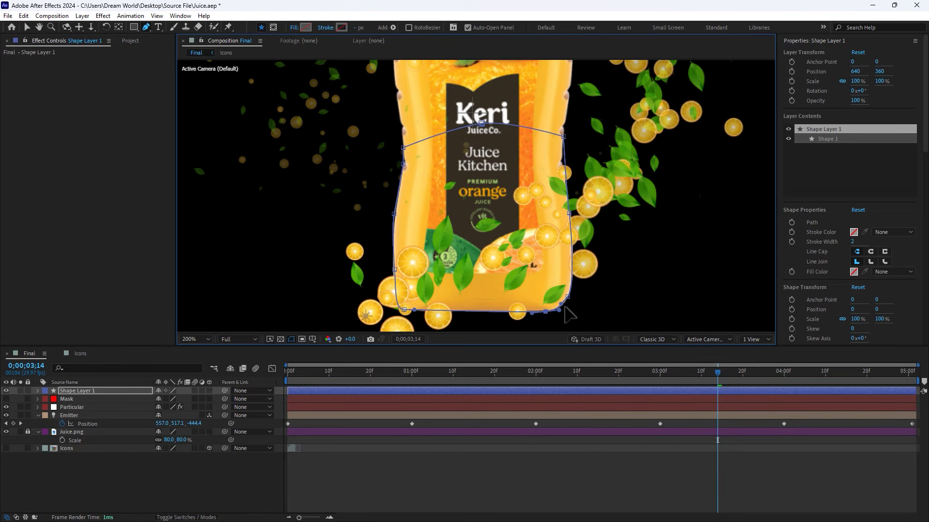
{"action": "key", "text": "comma"}
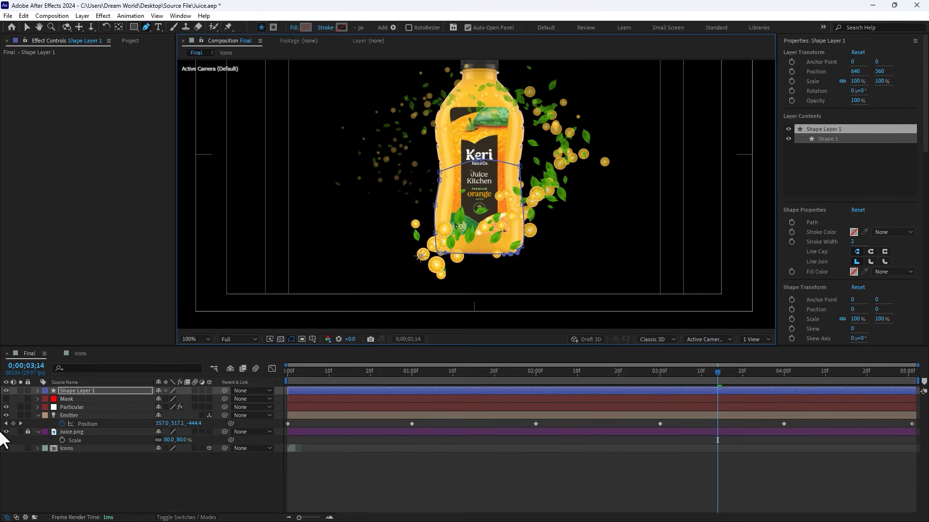
{"action": "left_click", "coordinate": [6, 399]}
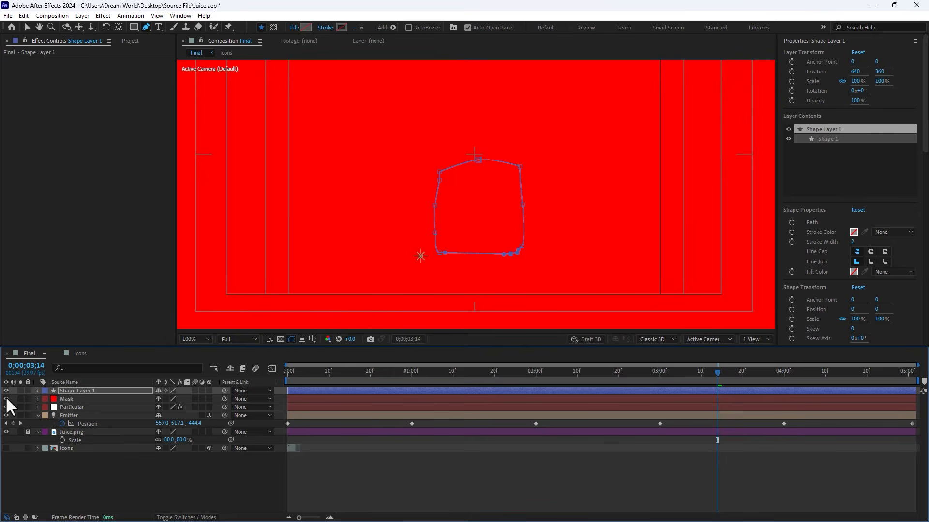
{"action": "left_click", "coordinate": [6, 398]}
{"action": "left_click", "coordinate": [92, 391]}
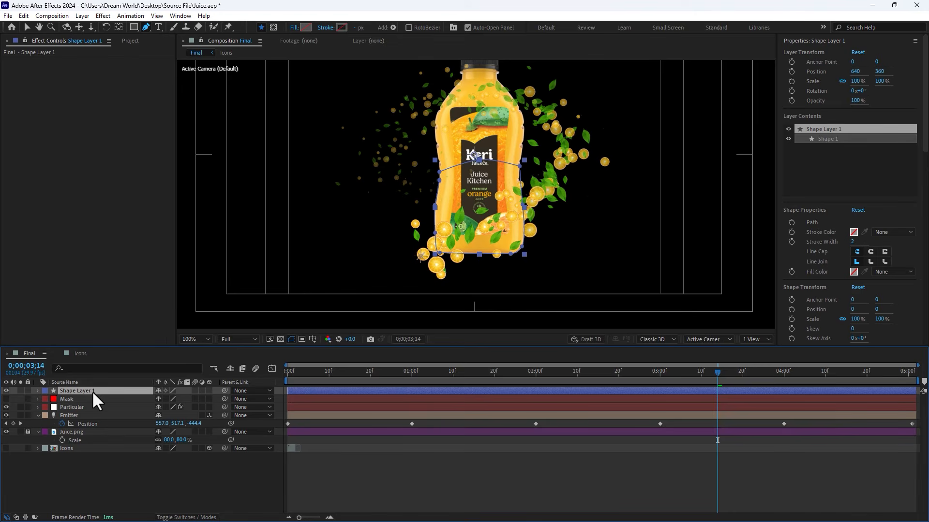
{"action": "key", "text": "Delete"}
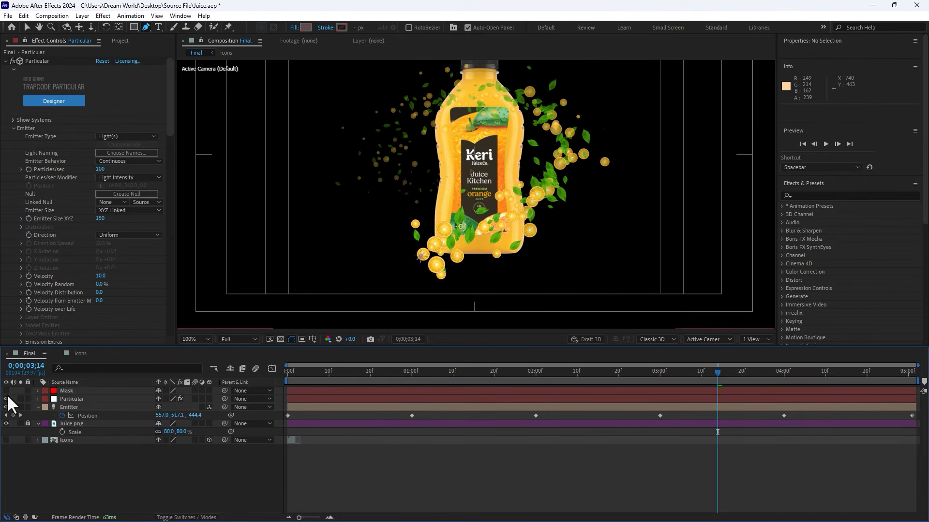
Step: Draw a closed pen mask on the Mask layer around the bottle's lower half, from the label middle to the base, and show the layer
{"action": "left_click", "coordinate": [67, 390]}
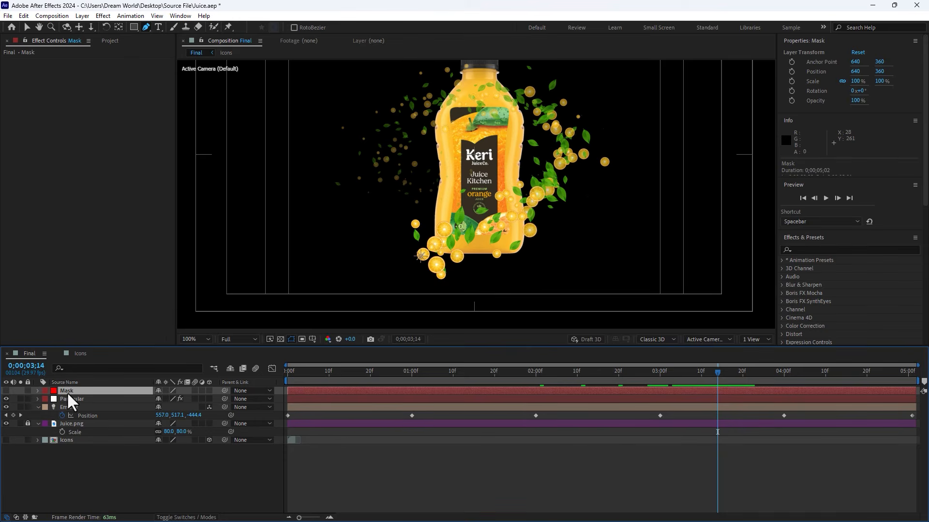
{"action": "left_click", "coordinate": [519, 157]}
{"action": "left_click_drag", "start_coordinate": [524, 206], "coordinate": [525, 218]}
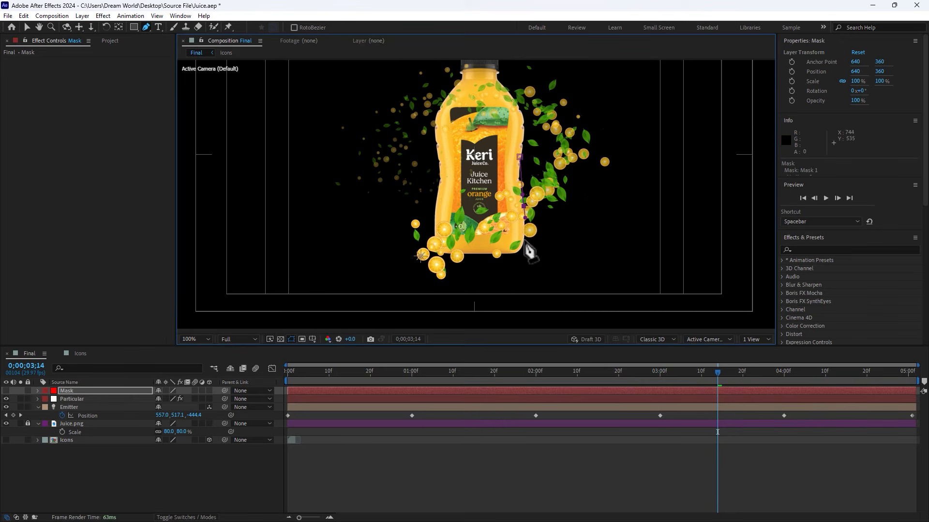
{"action": "left_click_drag", "start_coordinate": [521, 250], "coordinate": [485, 255]}
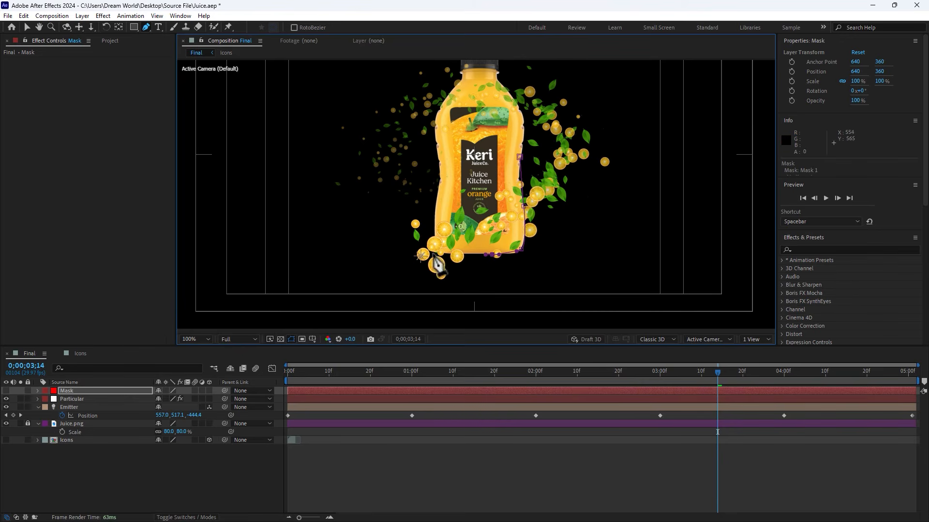
{"action": "left_click", "coordinate": [435, 252]}
{"action": "left_click", "coordinate": [436, 201]}
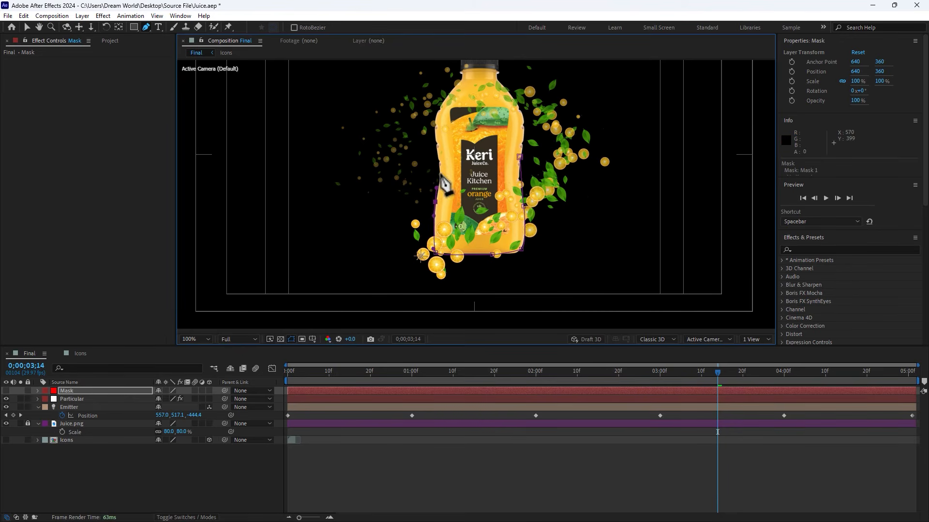
{"action": "left_click", "coordinate": [439, 169]}
{"action": "left_click", "coordinate": [520, 157]}
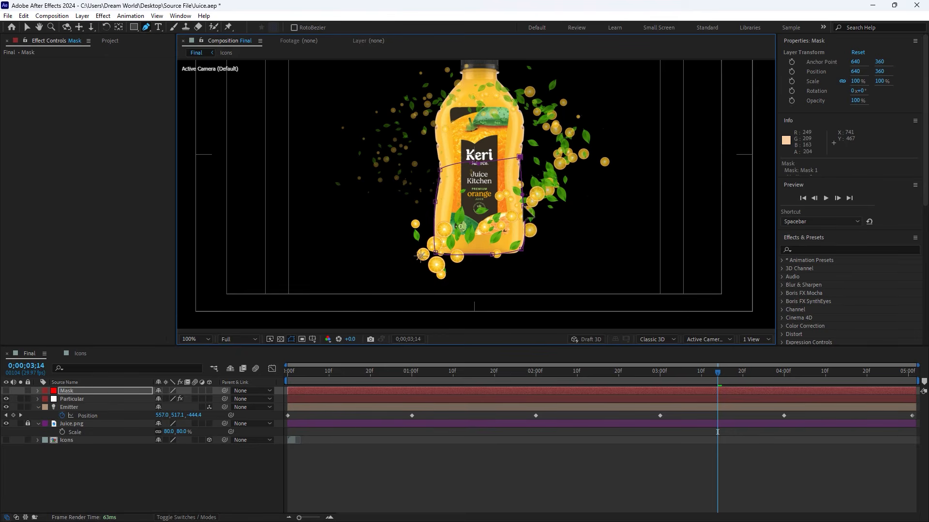
{"action": "left_click_drag", "start_coordinate": [524, 207], "coordinate": [516, 183]}
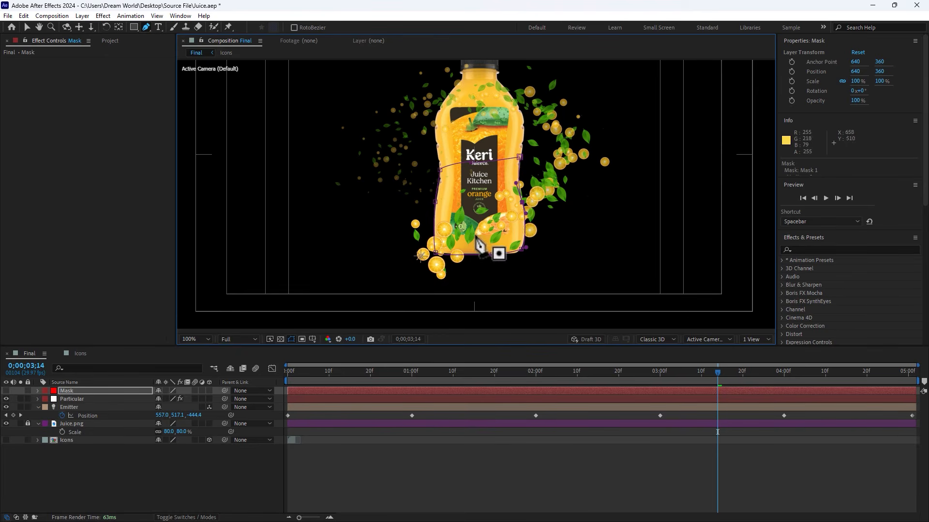
{"action": "left_click", "coordinate": [6, 391]}
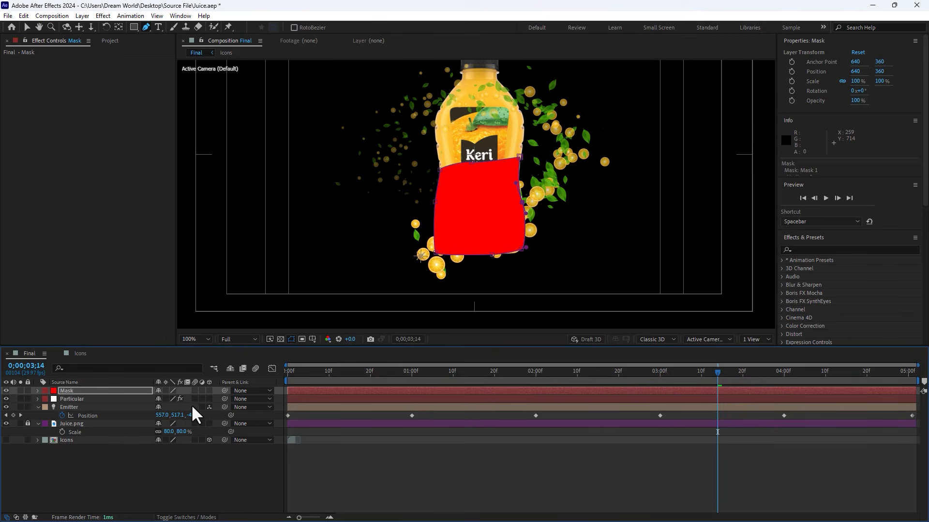
{"action": "key", "text": "F4"}
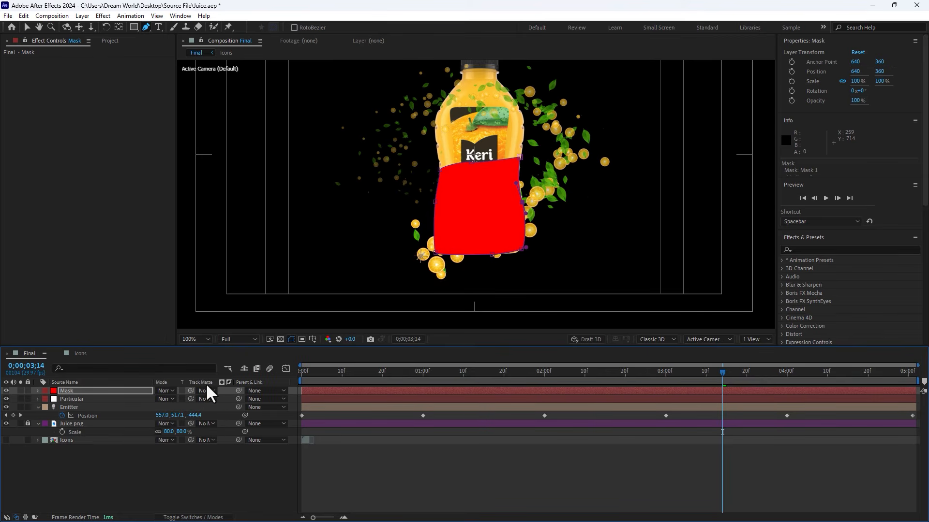
{"action": "left_click", "coordinate": [207, 388]}
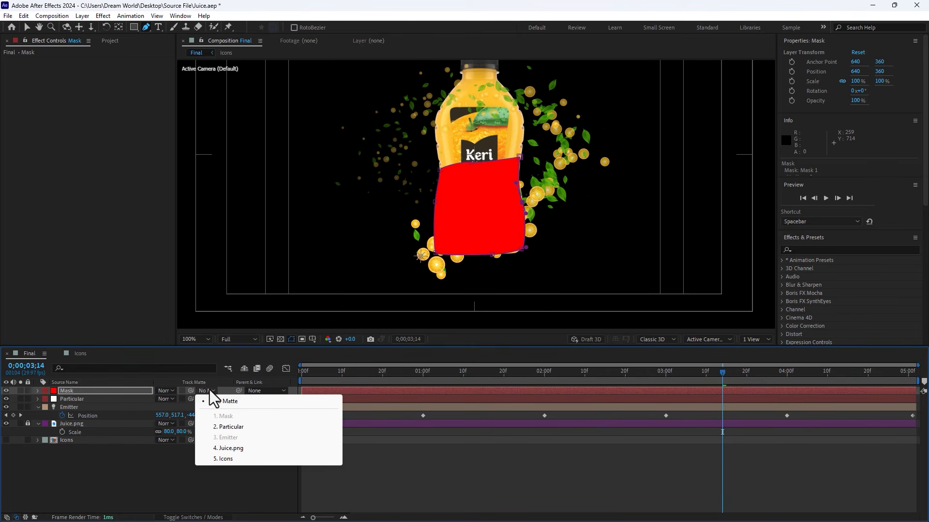
{"action": "left_click", "coordinate": [245, 425]}
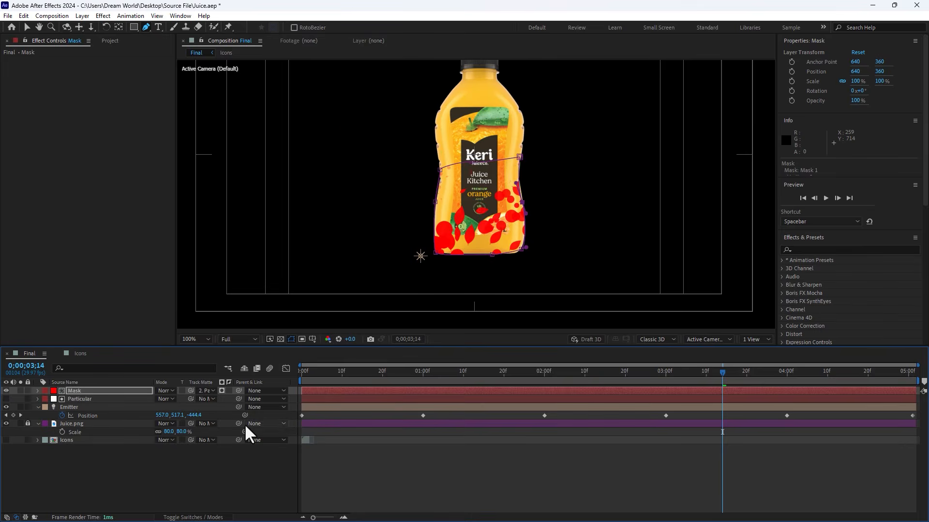
{"action": "left_click", "coordinate": [229, 391]}
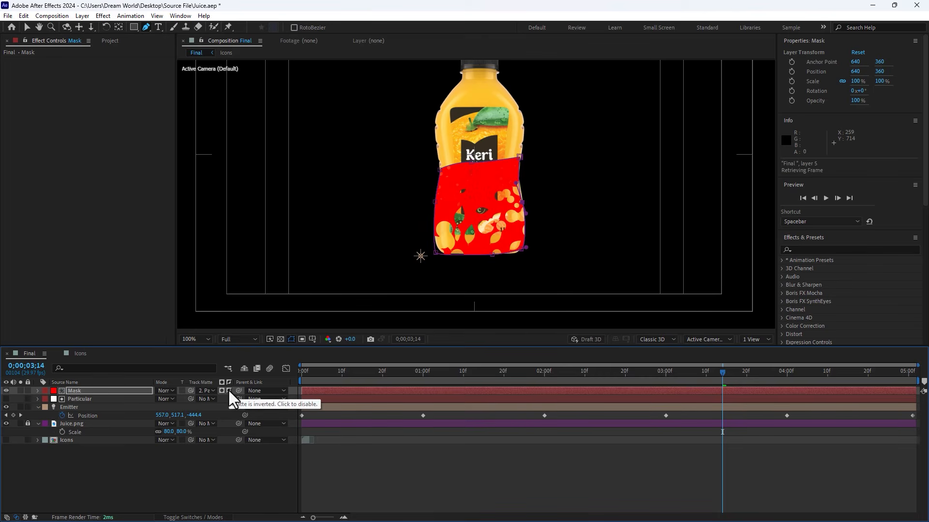
{"action": "left_click", "coordinate": [228, 390]}
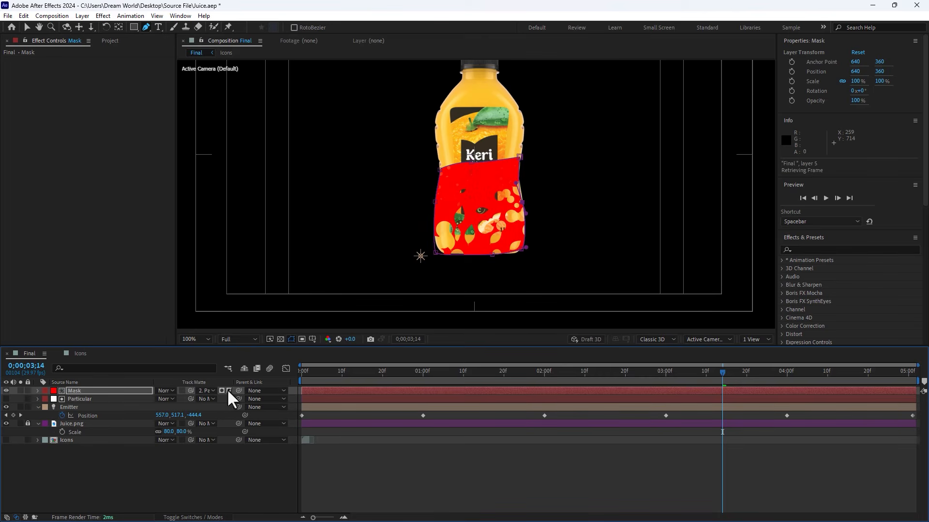
{"action": "left_click", "coordinate": [213, 391]}
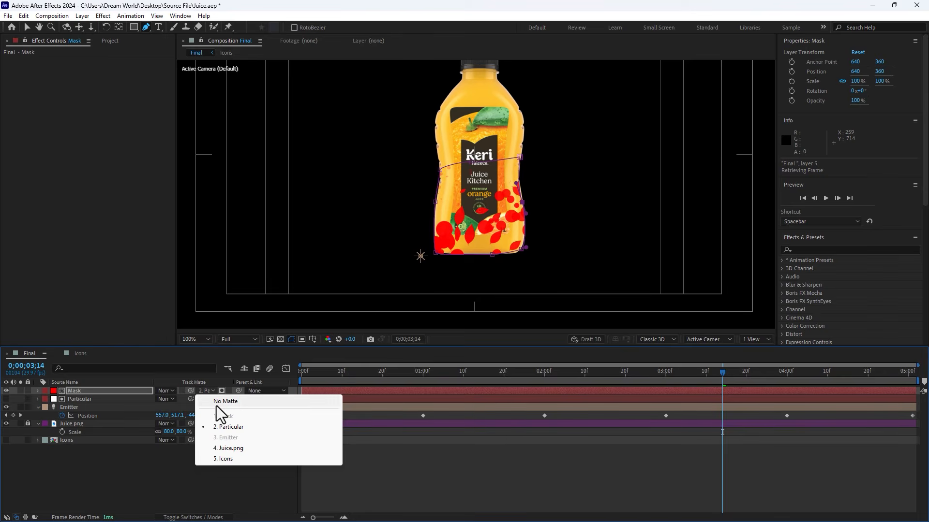
{"action": "left_click", "coordinate": [219, 402]}
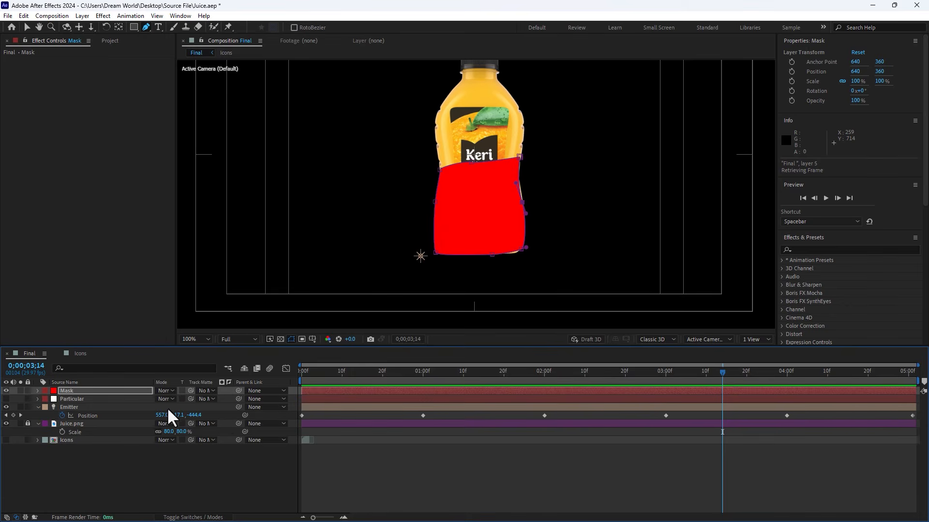
{"action": "left_click", "coordinate": [6, 399]}
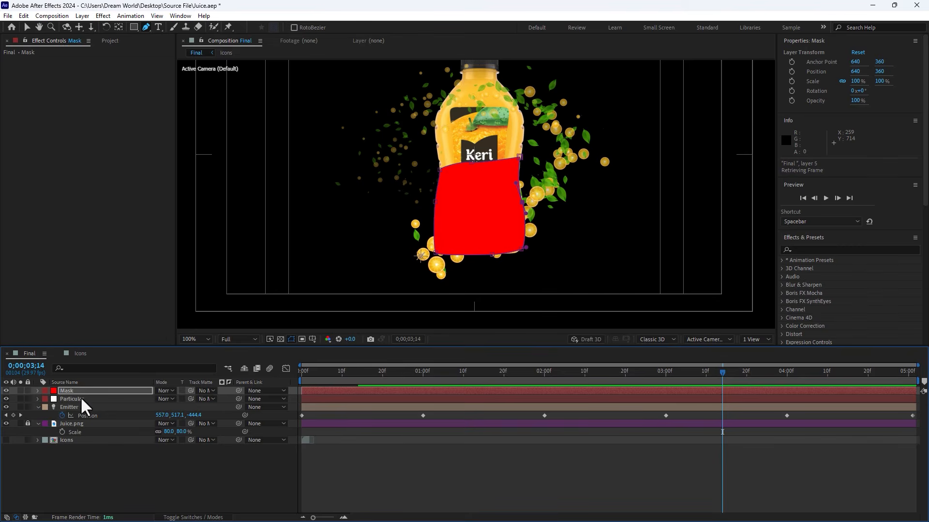
Step: Set the Particular layer's track matte to the Mask layer and invert the matte so particles pass behind the bottle
{"action": "left_click", "coordinate": [80, 399]}
{"action": "left_click", "coordinate": [197, 399]}
{"action": "left_click", "coordinate": [226, 422]}
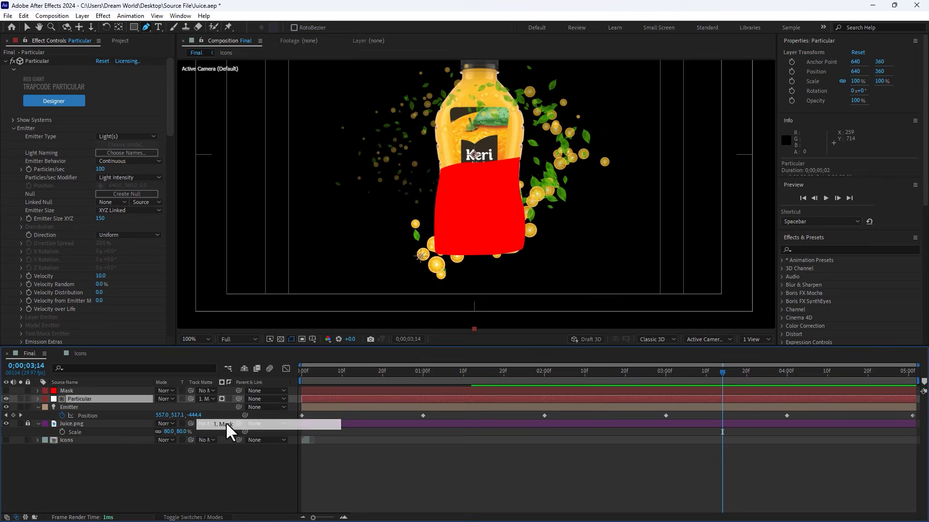
{"action": "left_click", "coordinate": [228, 399]}
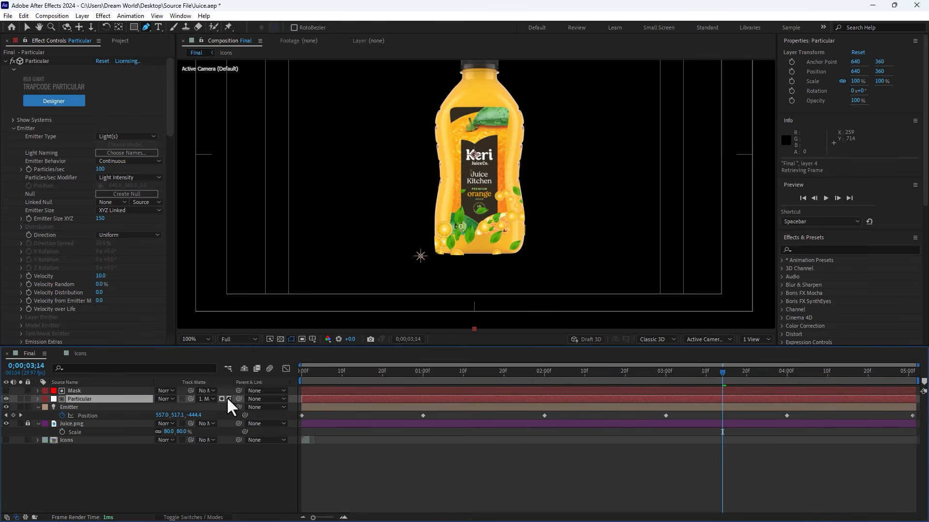
Step: Play the Final composition from the start to preview the masked particles
{"action": "left_click", "coordinate": [268, 470]}
{"action": "scroll", "coordinate": [591, 227], "scroll_direction": "down", "scroll_amount": 2}
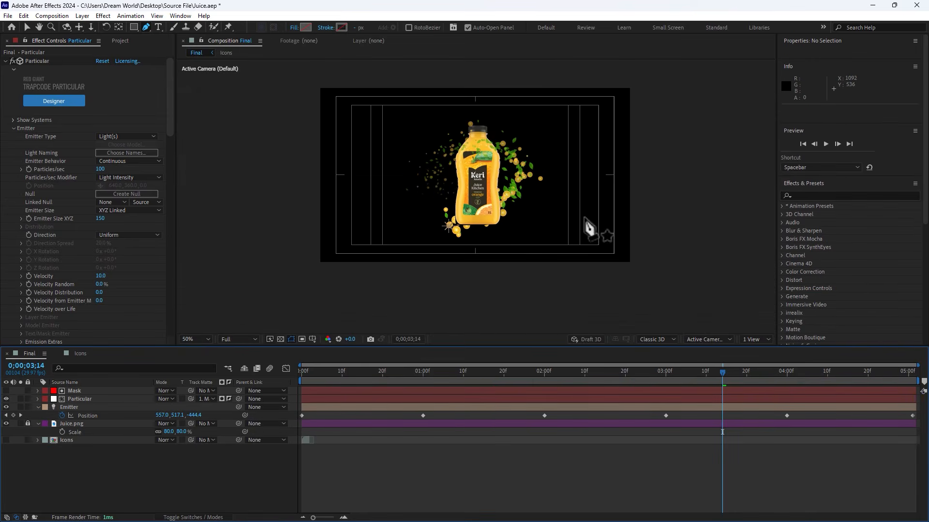
{"action": "left_click", "coordinate": [342, 372]}
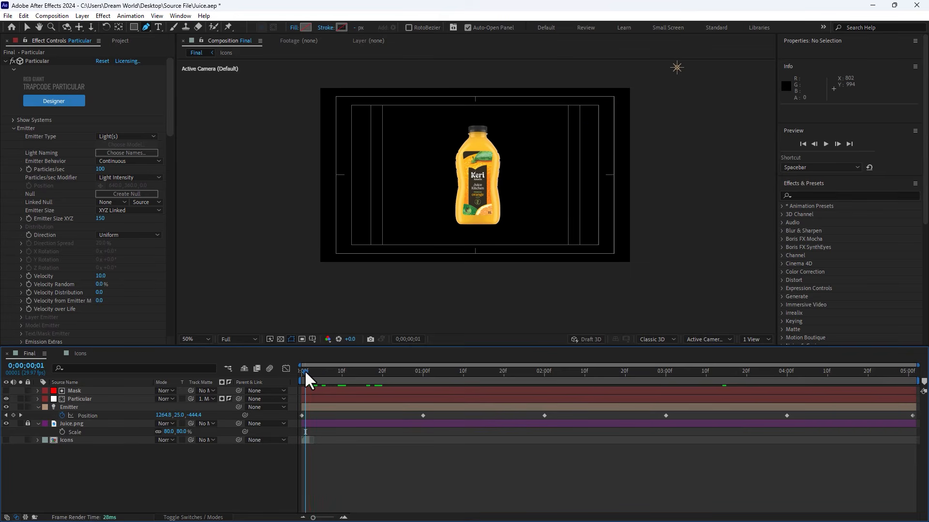
{"action": "key", "text": "space"}
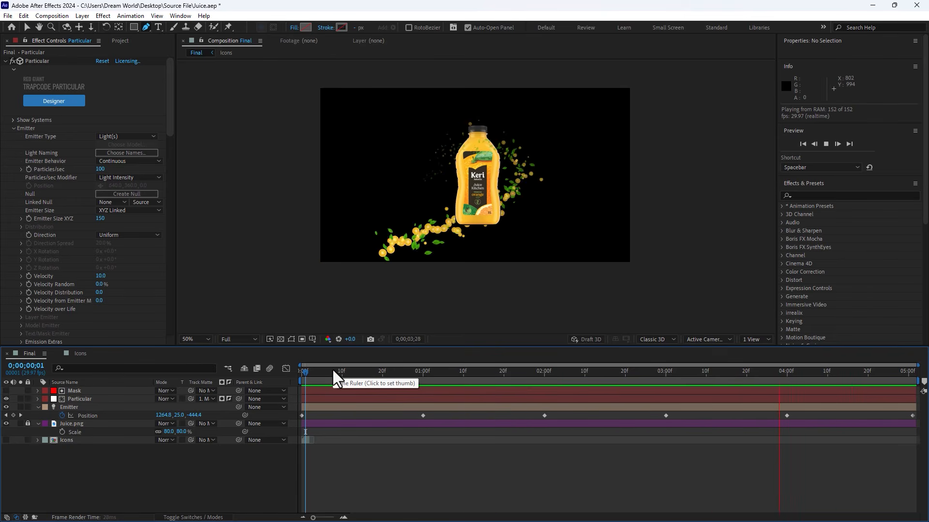
Step: Apply the Bell Curve preset to the Particular layer's Size over Life graph
{"action": "left_click_drag", "start_coordinate": [333, 373], "coordinate": [473, 374]}
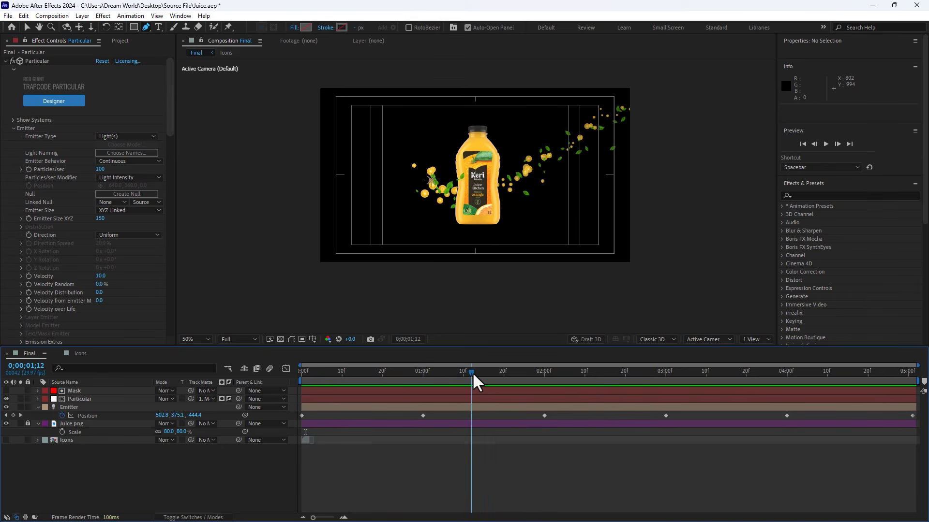
{"action": "left_click_drag", "start_coordinate": [170, 114], "coordinate": [171, 167]}
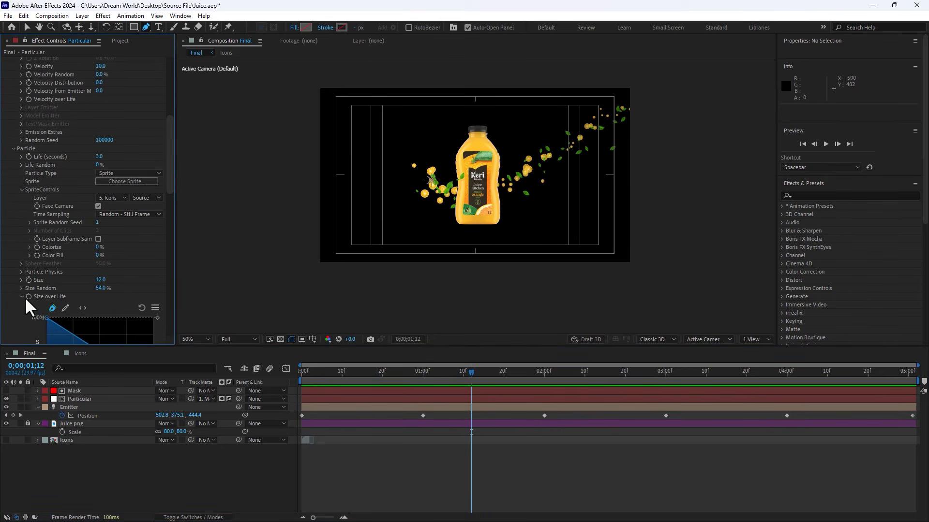
{"action": "scroll", "coordinate": [53, 301], "scroll_direction": "down", "scroll_amount": 3}
{"action": "scroll", "coordinate": [42, 329], "scroll_direction": "down", "scroll_amount": 2}
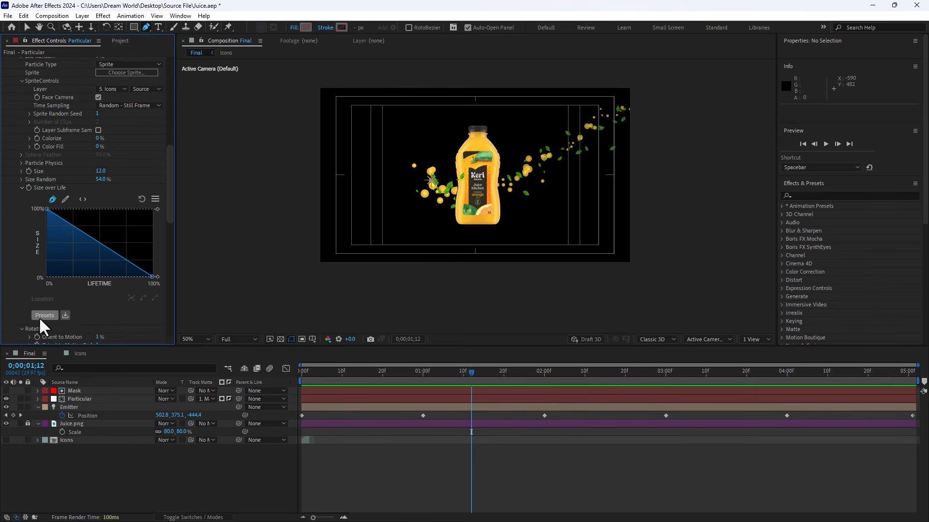
{"action": "left_click", "coordinate": [44, 315]}
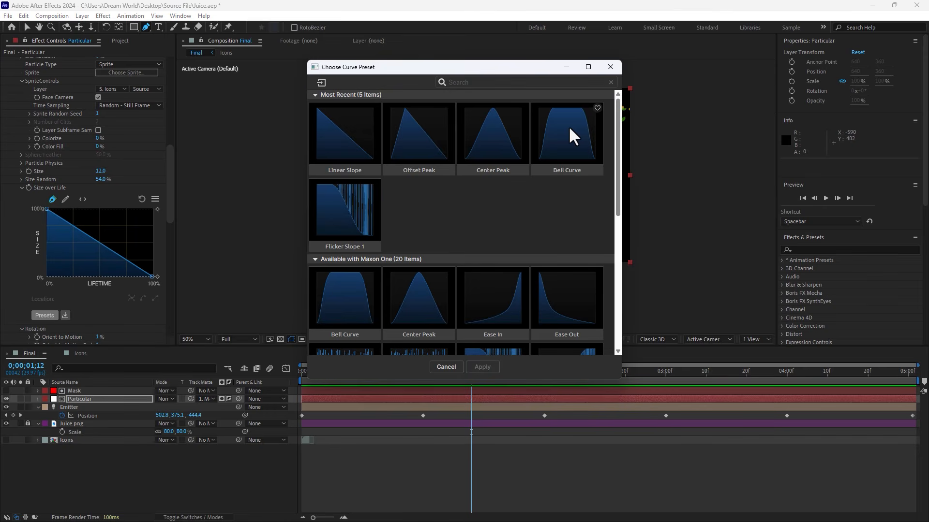
{"action": "left_click", "coordinate": [568, 127]}
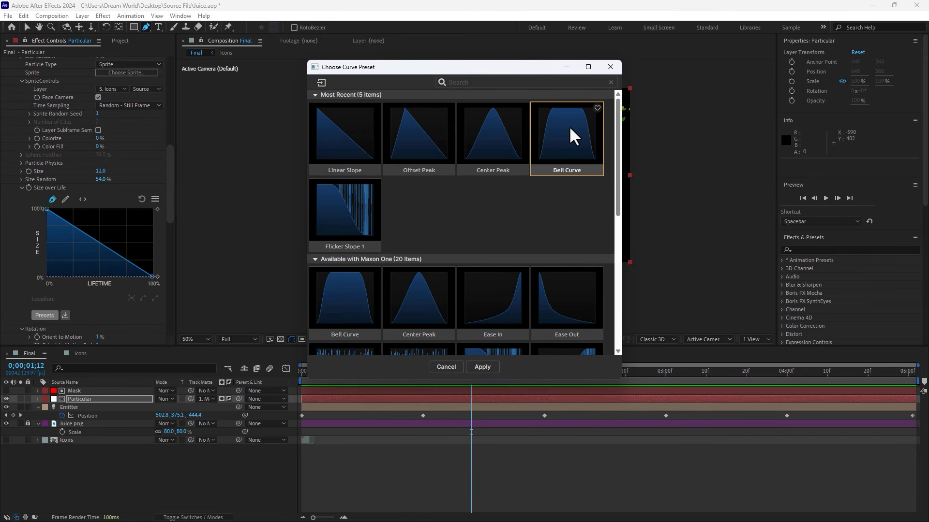
{"action": "left_click", "coordinate": [482, 367]}
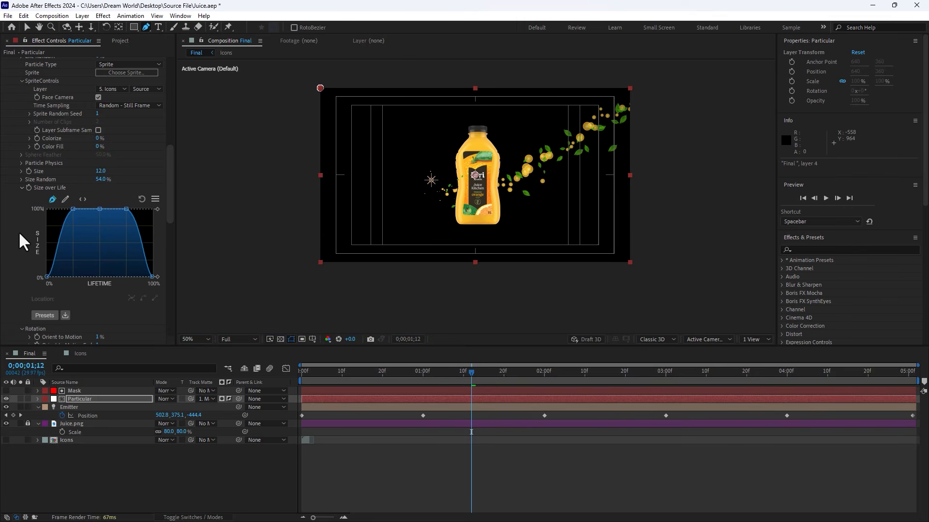
Step: Apply the Center Peak preset to the Particular layer's Opacity over Life graph
{"action": "scroll", "coordinate": [19, 231], "scroll_direction": "down", "scroll_amount": 4}
{"action": "scroll", "coordinate": [21, 278], "scroll_direction": "up", "scroll_amount": 7}
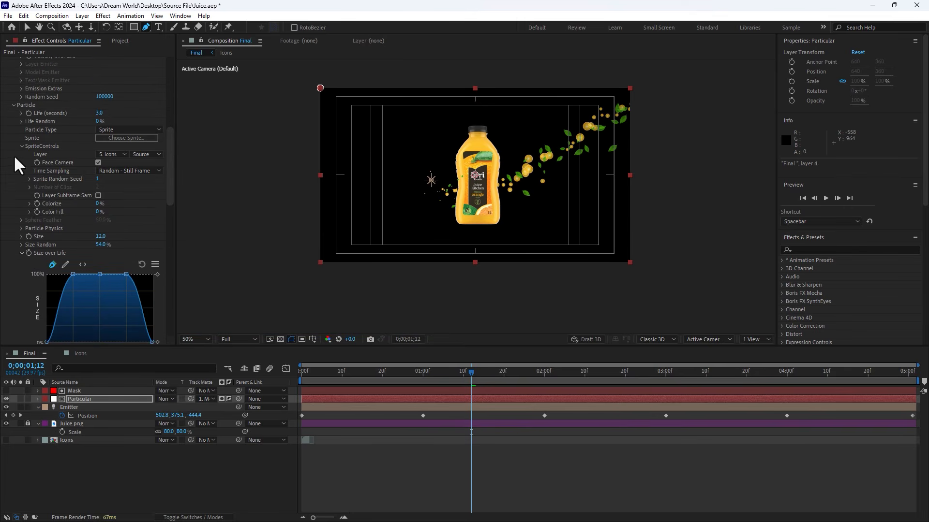
{"action": "scroll", "coordinate": [10, 214], "scroll_direction": "down", "scroll_amount": 2}
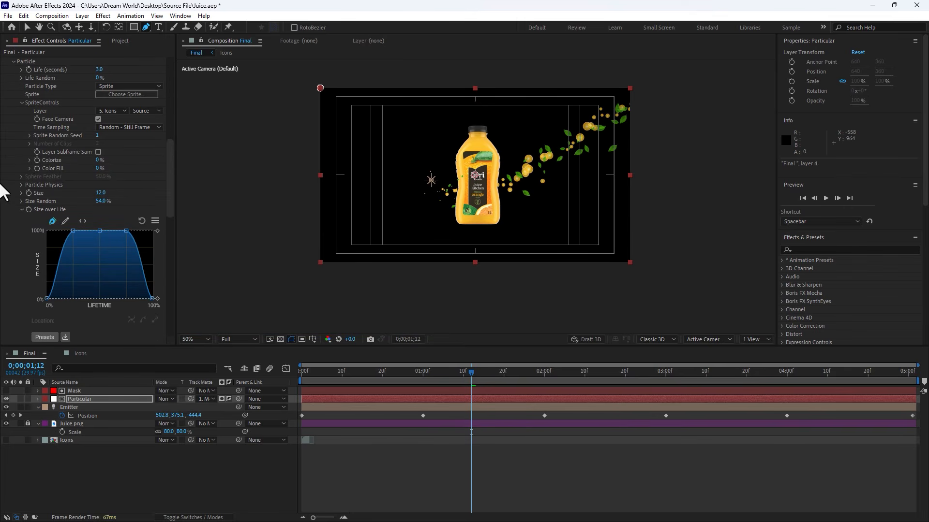
{"action": "scroll", "coordinate": [14, 219], "scroll_direction": "down", "scroll_amount": 12}
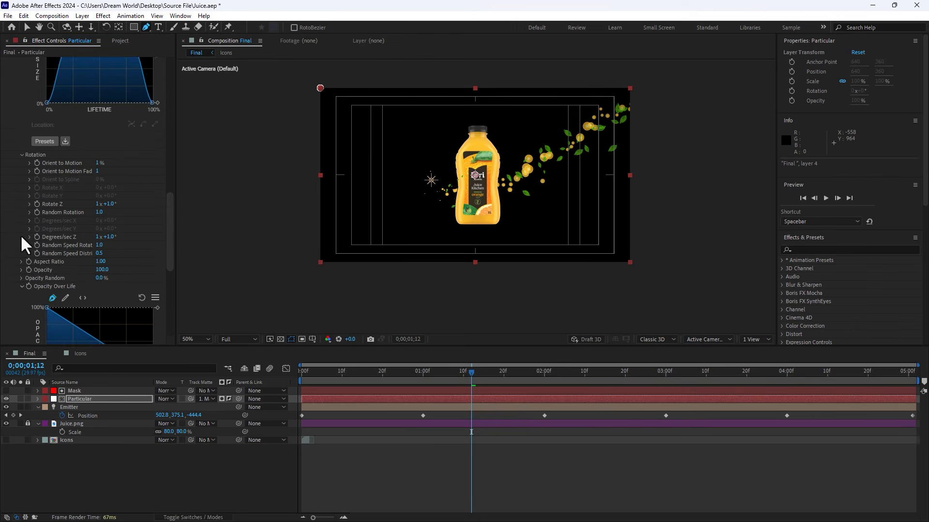
{"action": "scroll", "coordinate": [49, 317], "scroll_direction": "down", "scroll_amount": 3}
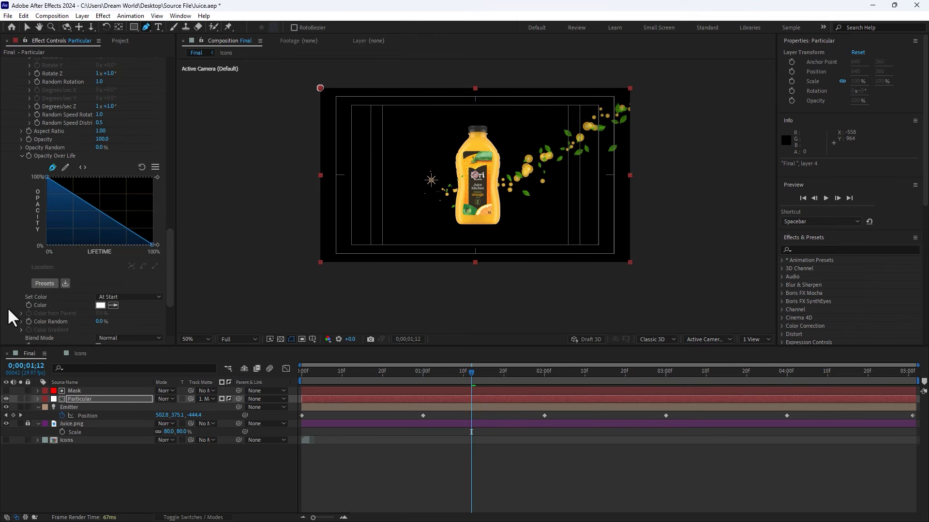
{"action": "left_click", "coordinate": [44, 283]}
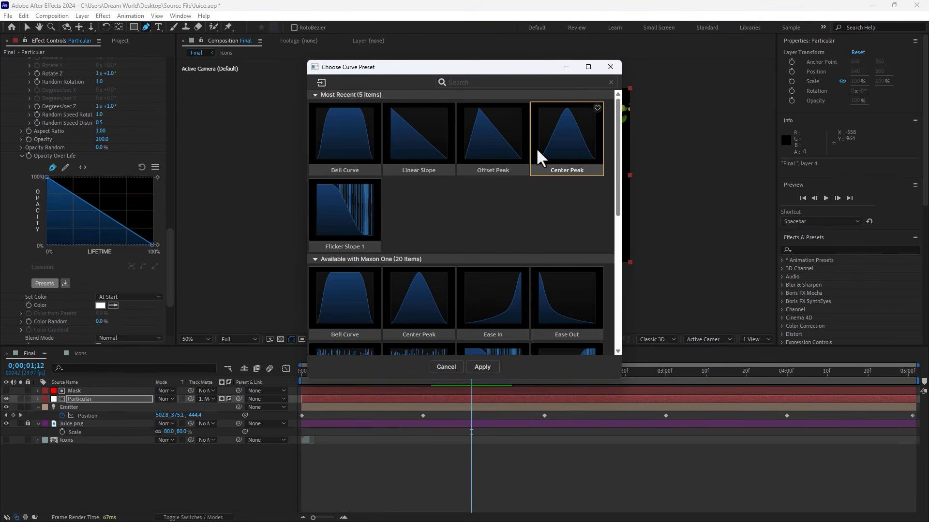
{"action": "left_click", "coordinate": [494, 365]}
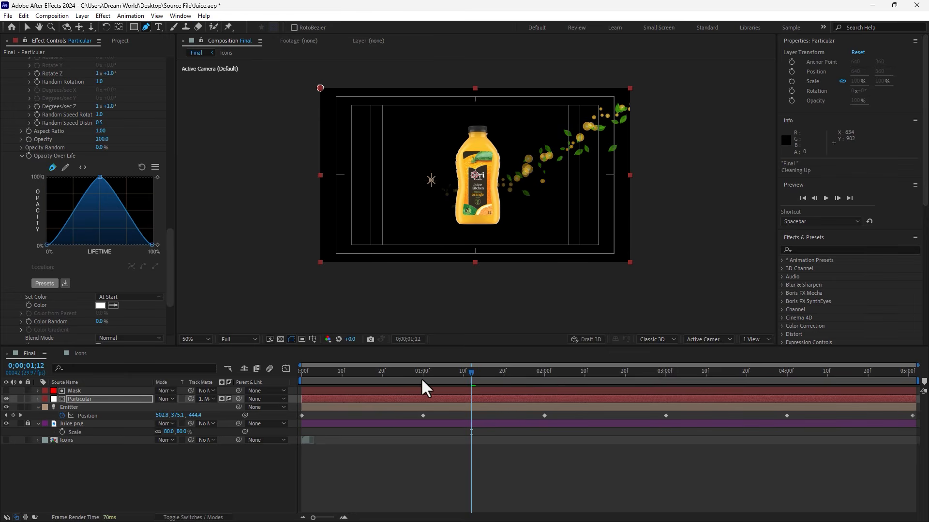
Step: Preview the particles, then set Particular's Emitter Size XYZ to 230
{"action": "key", "text": "space"}
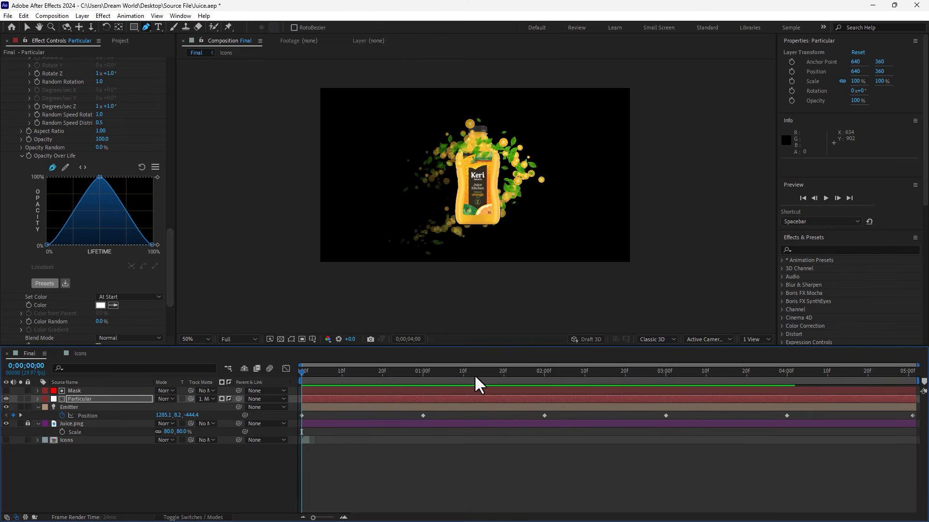
{"action": "left_click_drag", "start_coordinate": [481, 373], "coordinate": [706, 365]}
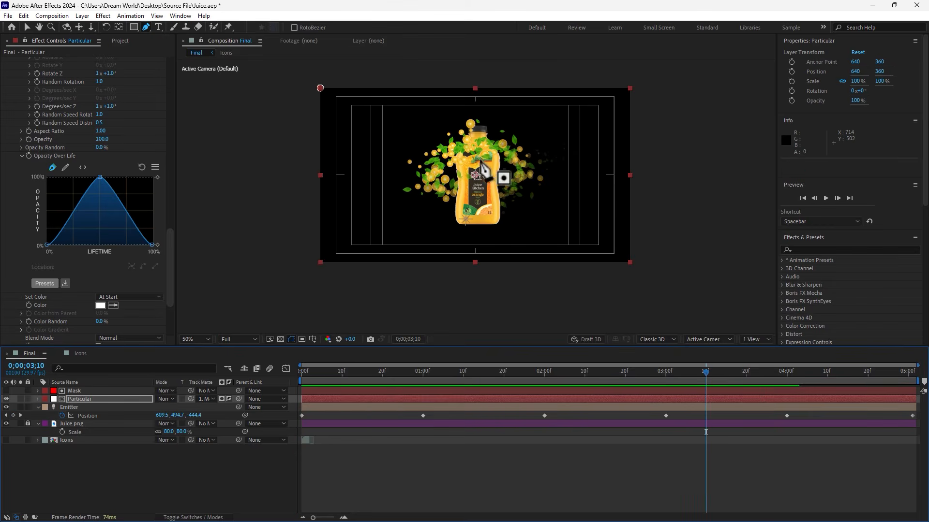
{"action": "left_click_drag", "start_coordinate": [169, 261], "coordinate": [172, 51]}
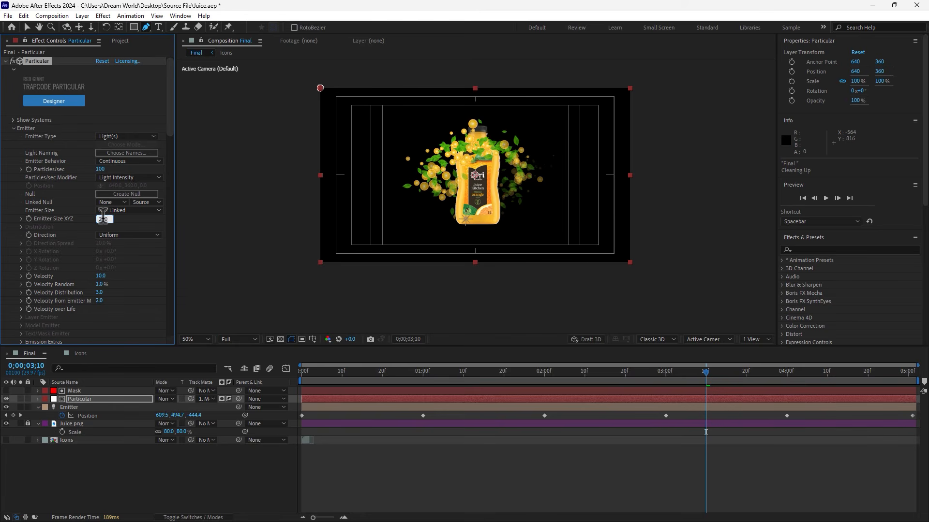
{"action": "key", "text": "Return"}
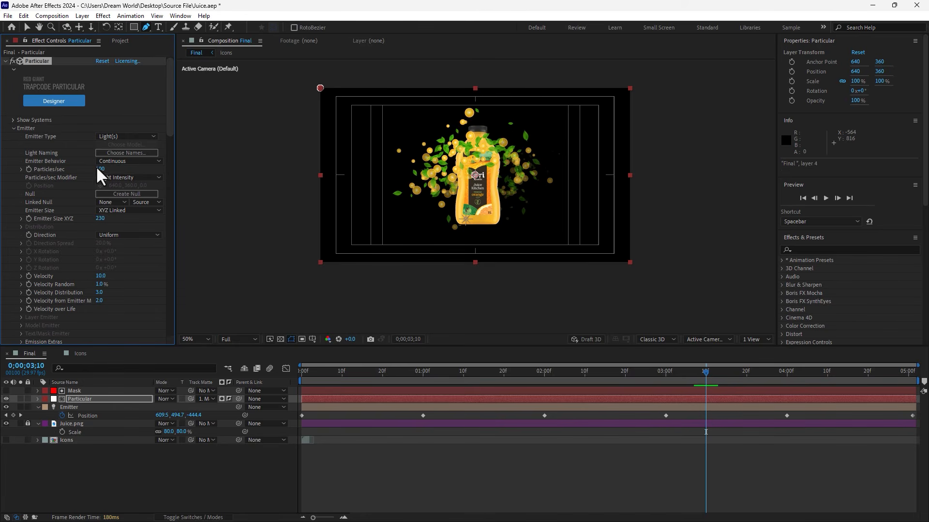
Step: Play the Final composition from the start to preview the updated particles
{"action": "left_click_drag", "start_coordinate": [392, 373], "coordinate": [257, 395]}
{"action": "key", "text": "space"}
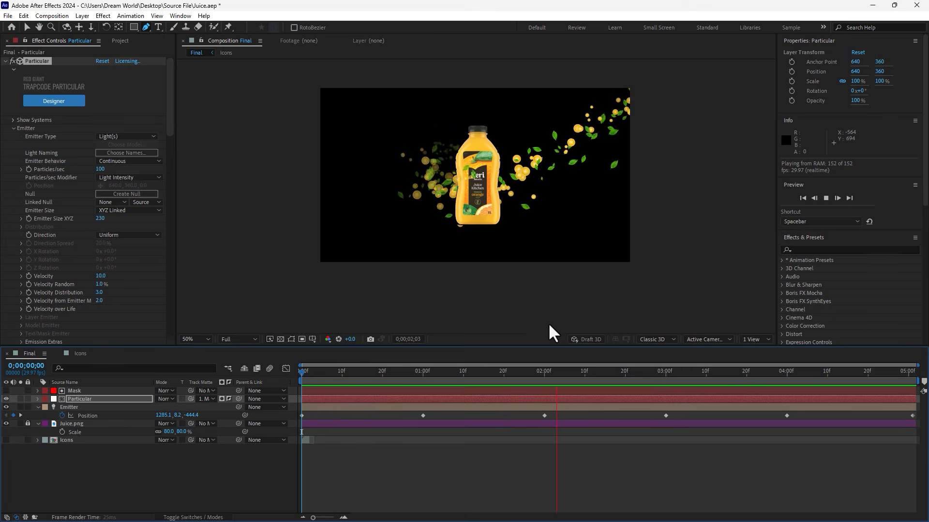
Step: Add the Beautiful Blue Sky with Clouds background image to the Final composition as the bottom layer
{"action": "left_click", "coordinate": [120, 40]}
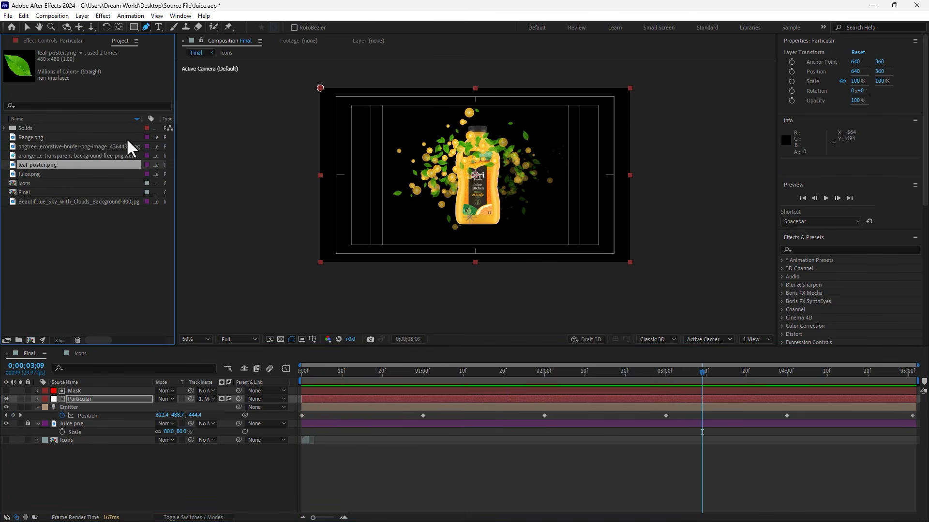
{"action": "left_click", "coordinate": [27, 174]}
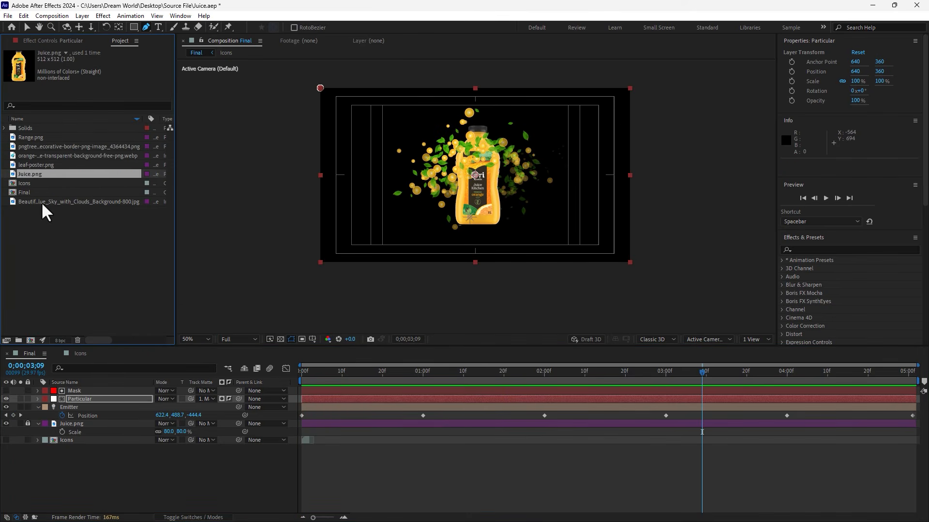
{"action": "left_click", "coordinate": [41, 202]}
{"action": "left_click_drag", "start_coordinate": [121, 400], "coordinate": [124, 465]}
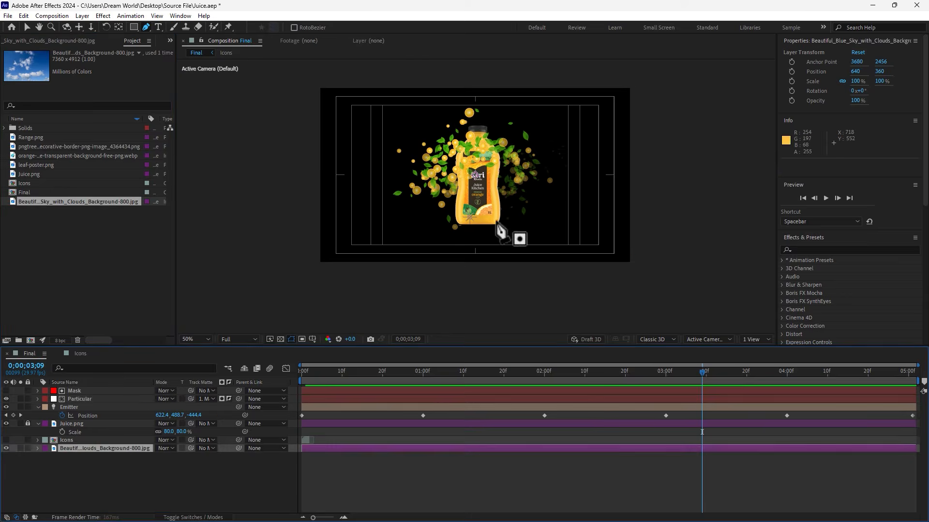
Step: Scale the sky background layer to 30% and move it left in the frame
{"action": "key", "text": "a"}
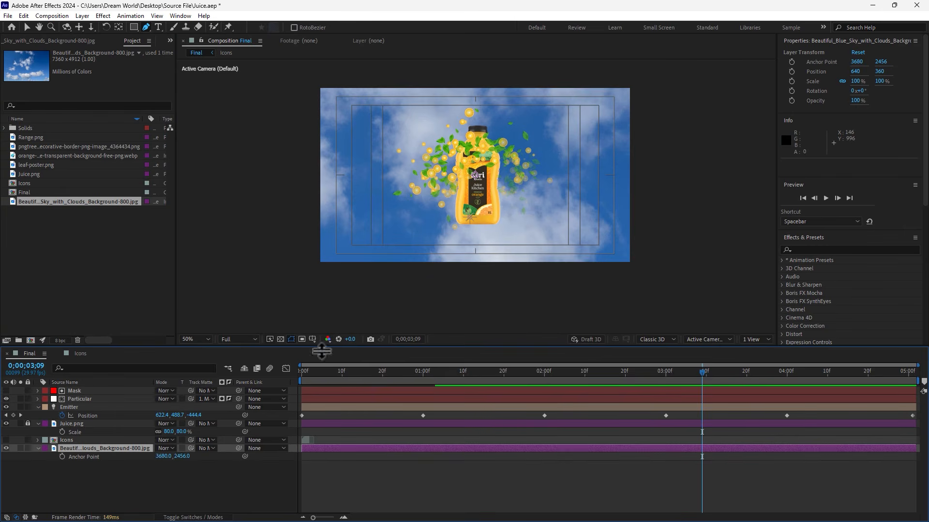
{"action": "left_click_drag", "start_coordinate": [177, 457], "coordinate": [156, 463]}
{"action": "key", "text": "s"}
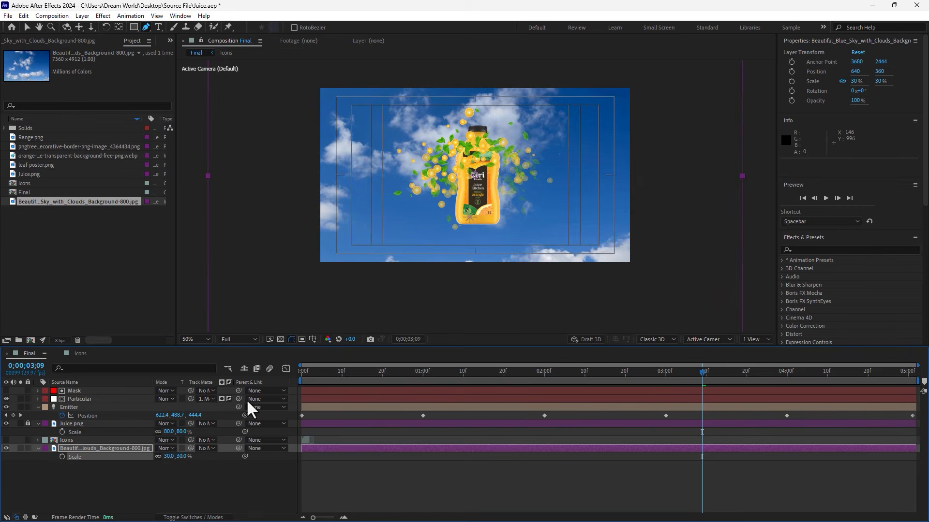
{"action": "key", "text": "v"}
{"action": "left_click_drag", "start_coordinate": [540, 247], "coordinate": [460, 250]}
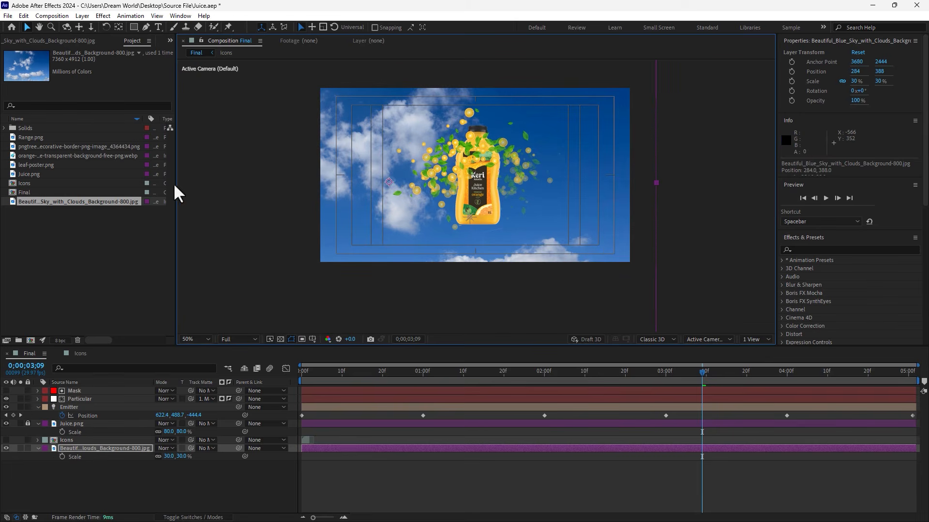
Step: Add the pngtree decorative leaves border image to the top of the Final composition
{"action": "left_click", "coordinate": [31, 137]}
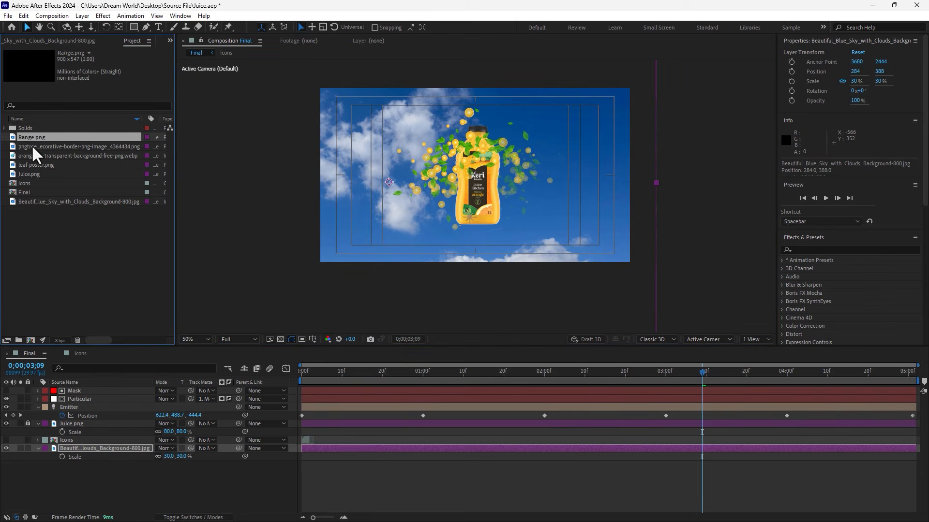
{"action": "left_click", "coordinate": [31, 145]}
{"action": "left_click_drag", "start_coordinate": [37, 146], "coordinate": [442, 122]}
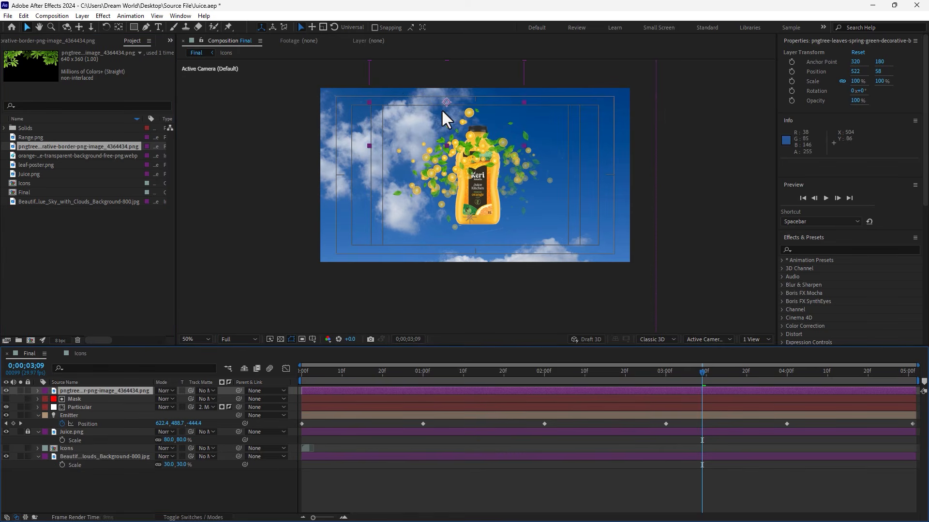
Step: Scale the leaves border layer to 225% and center it along the frame's upper edge
{"action": "key", "text": "s"}
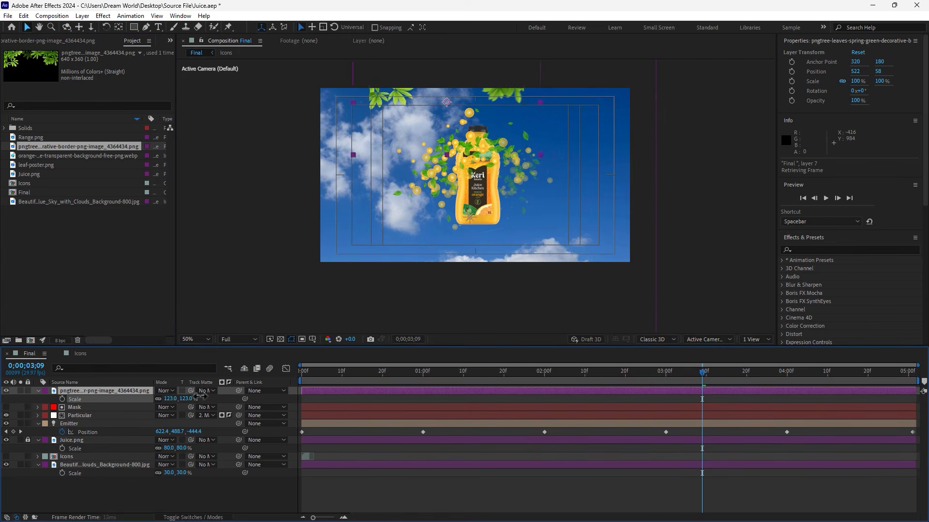
{"action": "left_click_drag", "start_coordinate": [170, 399], "coordinate": [239, 390]}
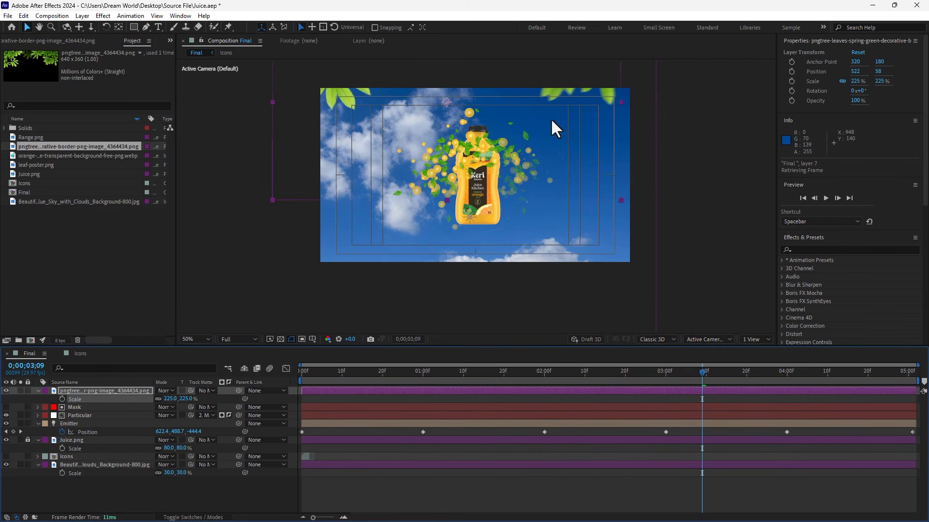
{"action": "left_click_drag", "start_coordinate": [551, 99], "coordinate": [581, 98]}
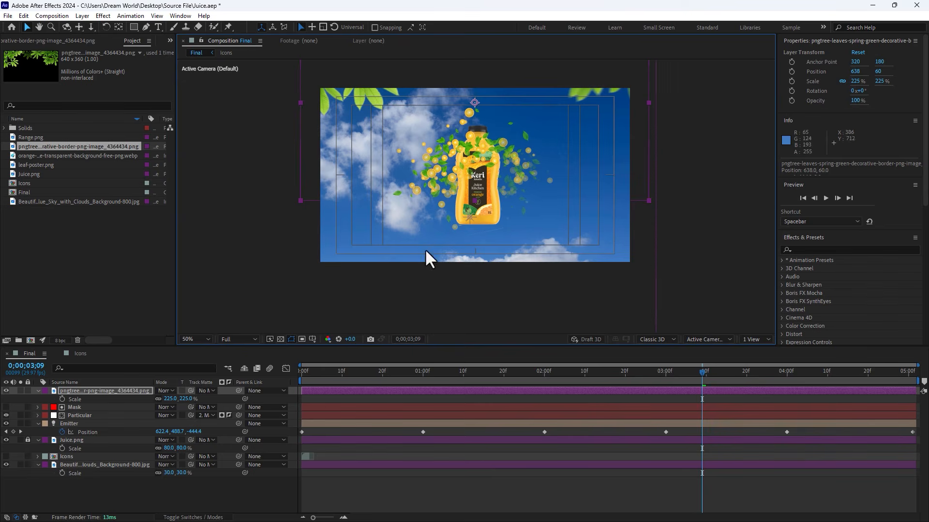
Step: Inspect the Particular effect's emitter and particle settings at a later frame
{"action": "left_click_drag", "start_coordinate": [372, 382], "coordinate": [815, 375]}
{"action": "left_click", "coordinate": [86, 415]}
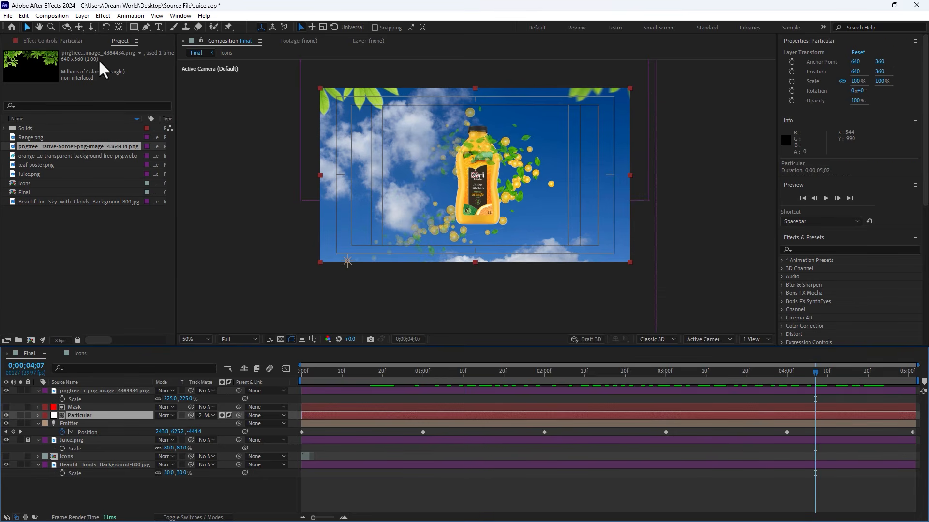
{"action": "left_click", "coordinate": [68, 42]}
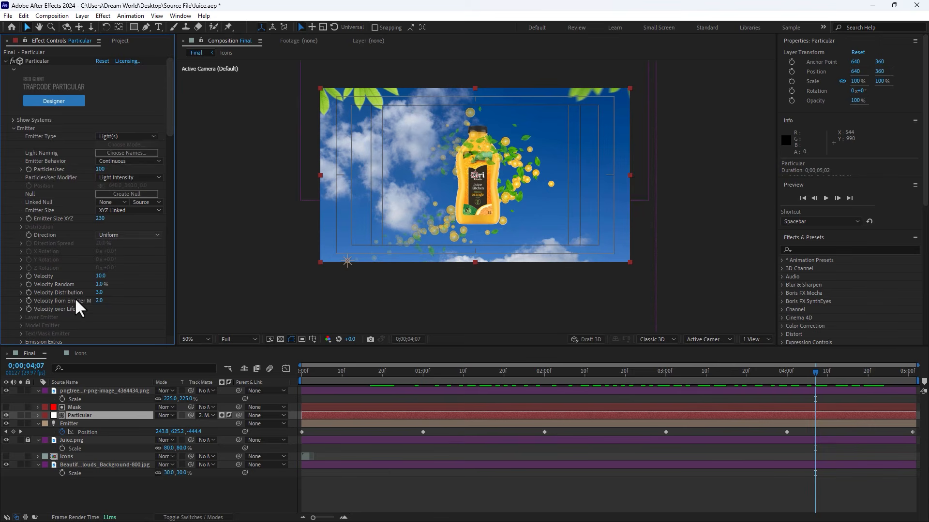
{"action": "scroll", "coordinate": [139, 264], "scroll_direction": "down", "scroll_amount": 5}
{"action": "scroll", "coordinate": [140, 274], "scroll_direction": "down", "scroll_amount": 1}
{"action": "scroll", "coordinate": [58, 285], "scroll_direction": "down", "scroll_amount": 4}
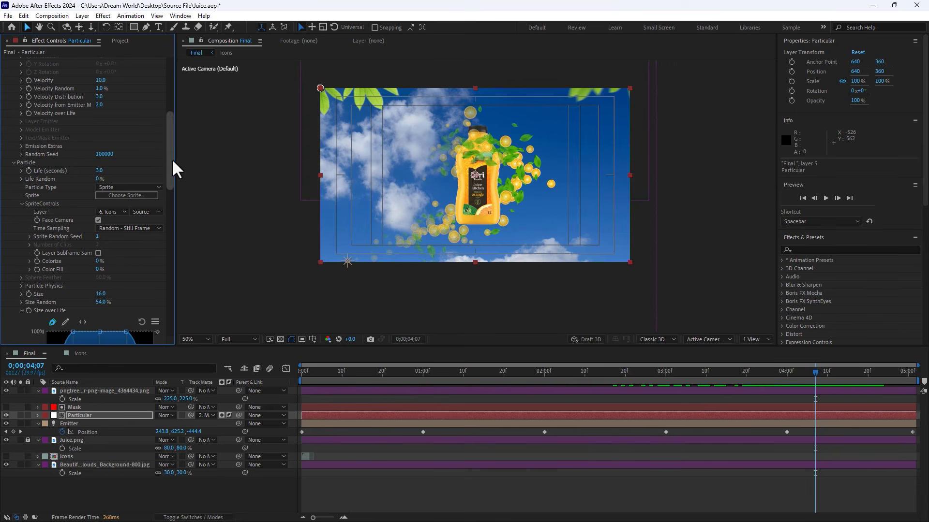
{"action": "left_click_drag", "start_coordinate": [170, 162], "coordinate": [174, 104]}
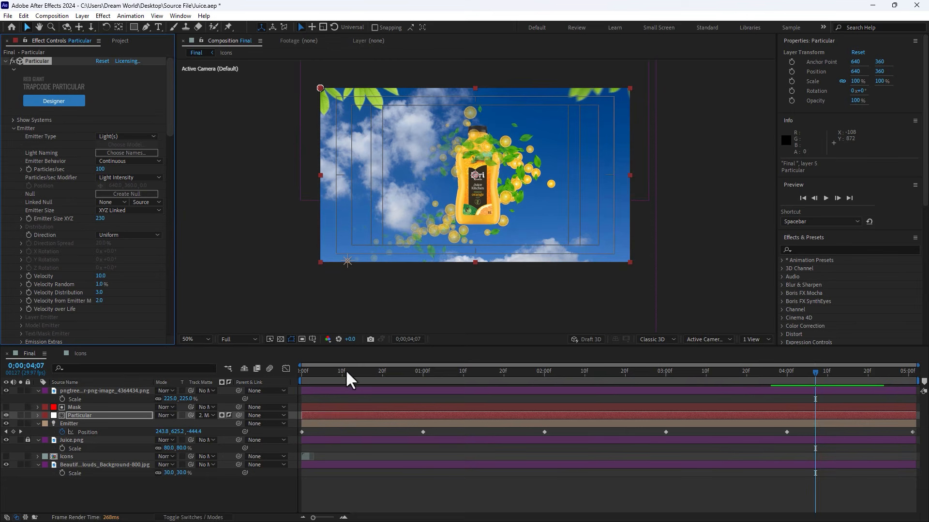
Step: Play the composition preview and change the viewer magnification to fit
{"action": "key", "text": "space"}
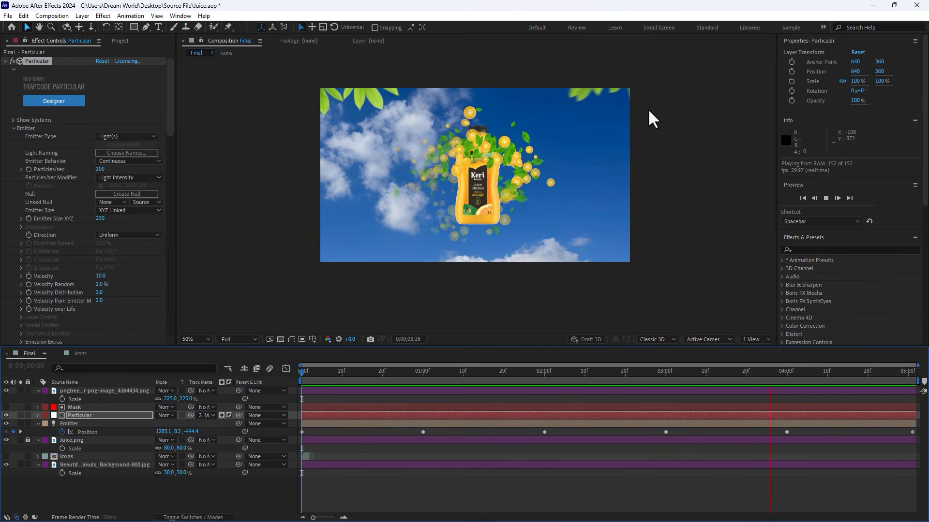
{"action": "left_click", "coordinate": [204, 341]}
{"action": "left_click", "coordinate": [206, 350]}
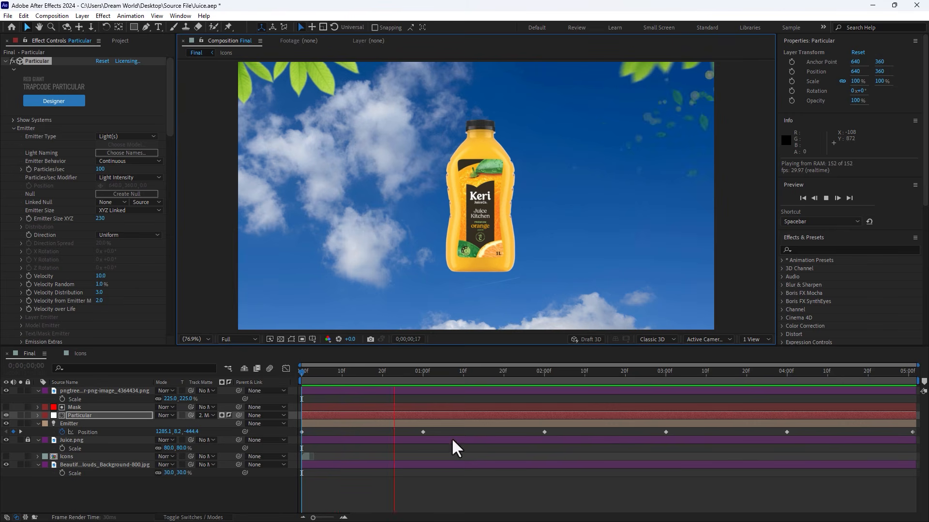